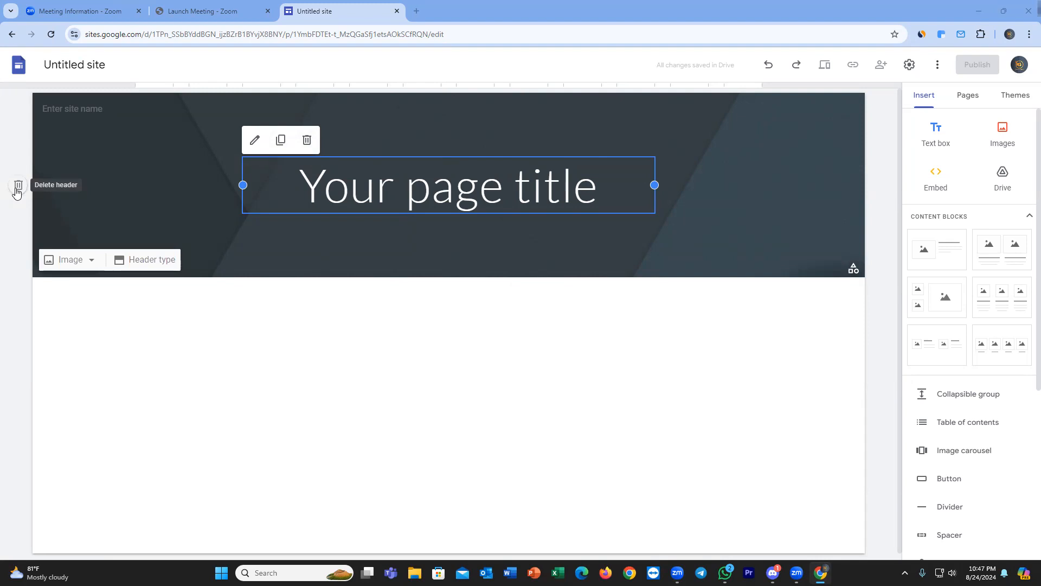
Delete the page header and enter "My Dream" as the site name.
left_click(17, 186)
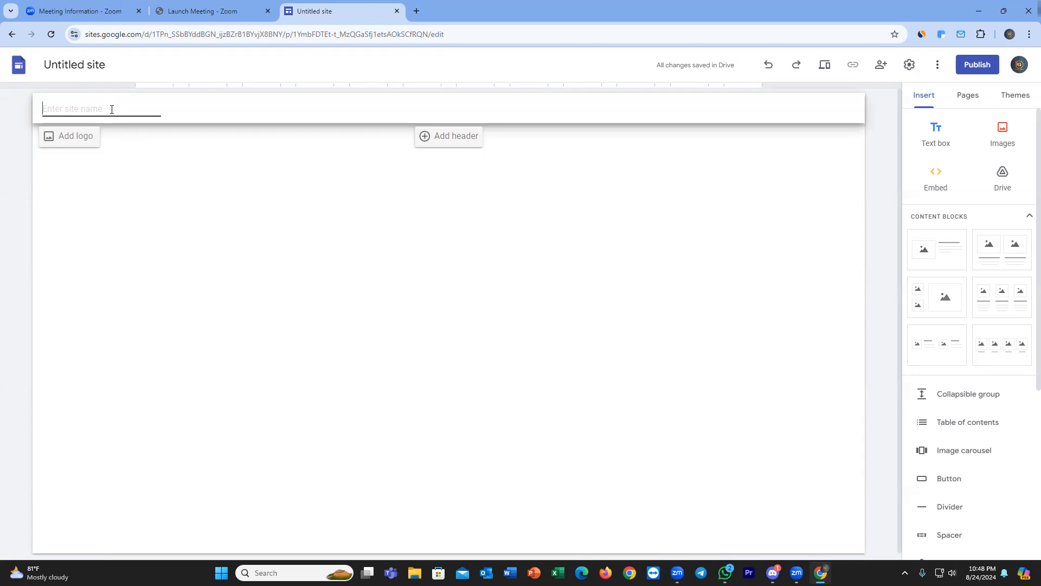
type("MyDream")
left_click(58, 107)
left_click(109, 109)
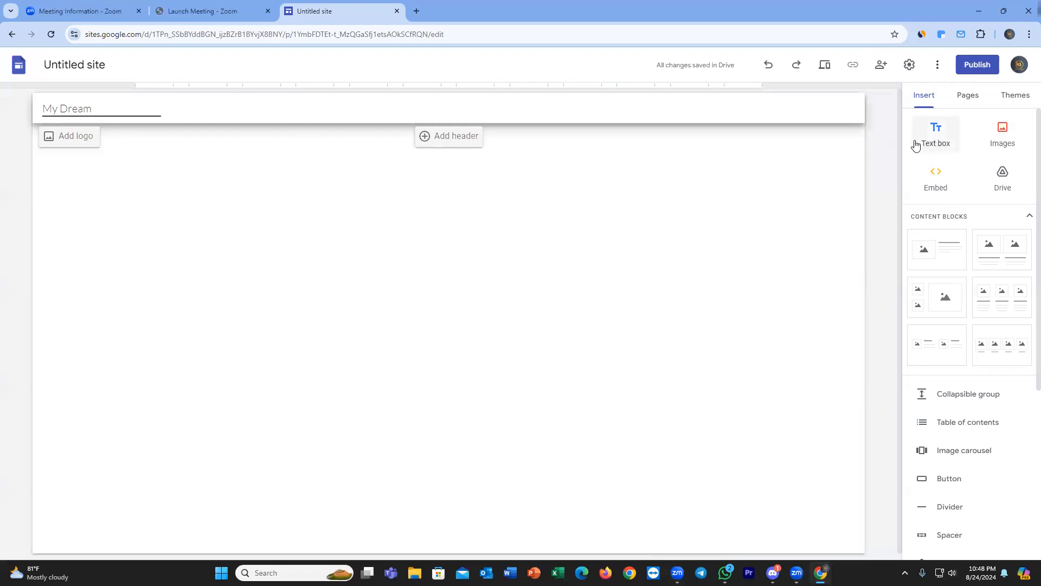
left_click(642, 230)
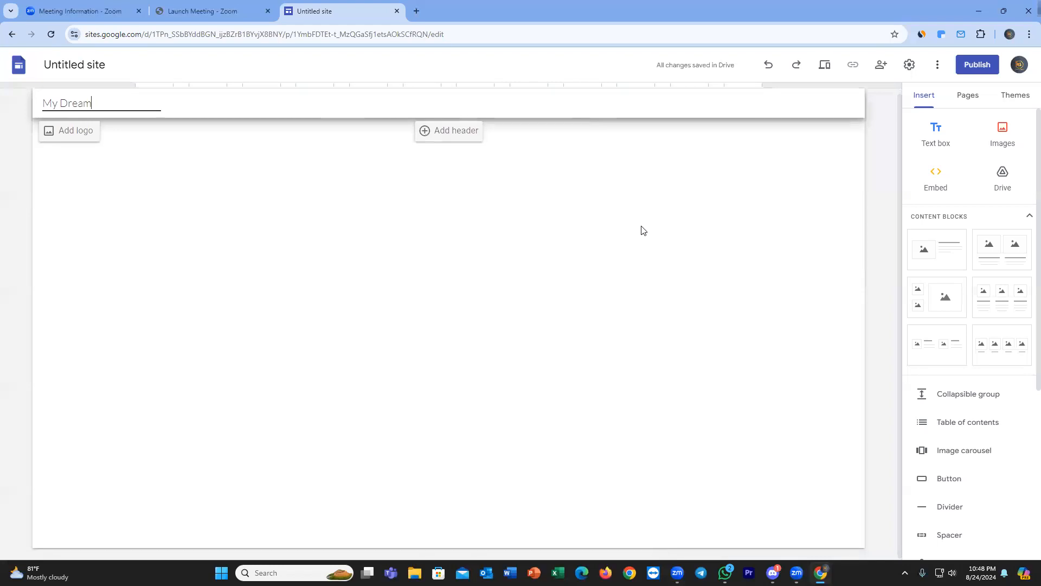
scroll(641, 228, "up", 1)
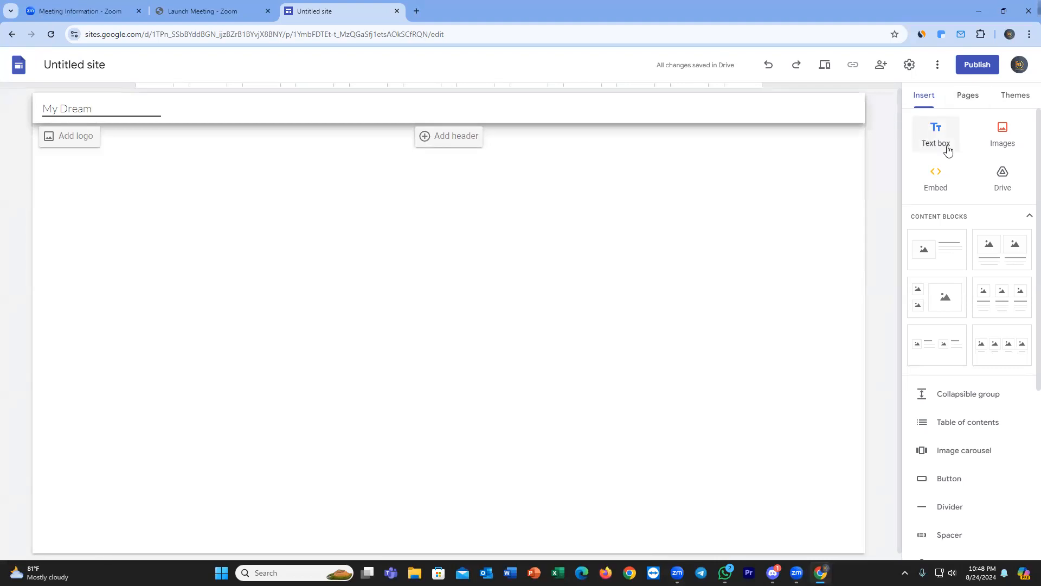
Add a text box containing "My Dream" at the start of the page and format the text as 14-point bold.
left_click(928, 130)
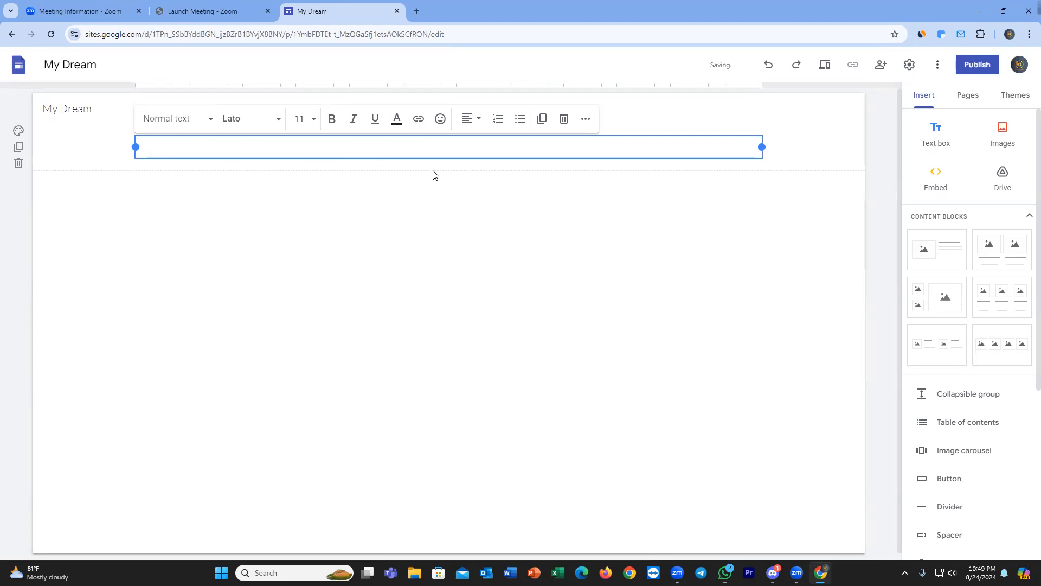
type("My Dream")
left_click_drag(455, 146, 415, 147)
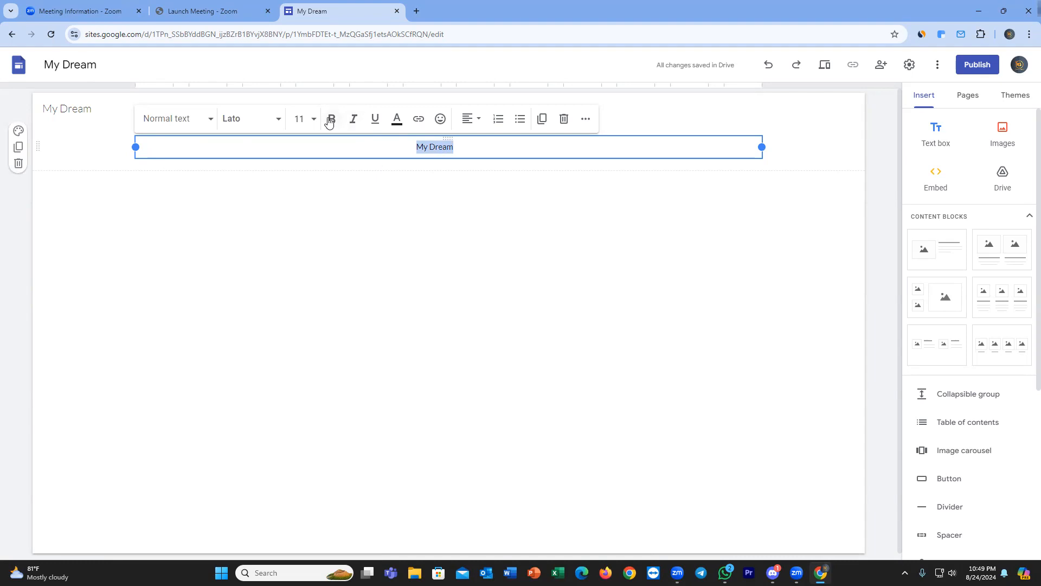
left_click(312, 120)
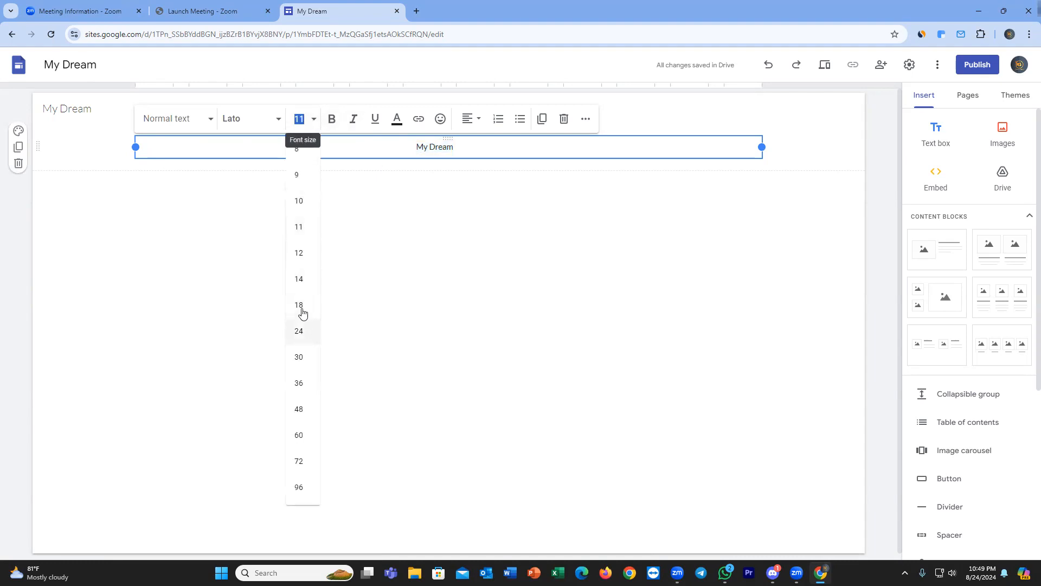
left_click(300, 280)
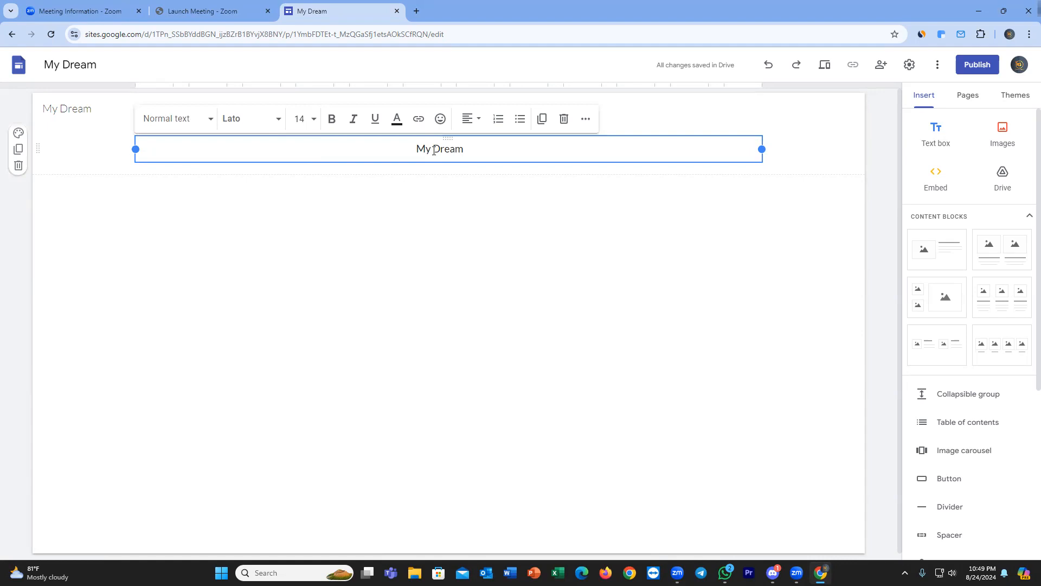
left_click(332, 119)
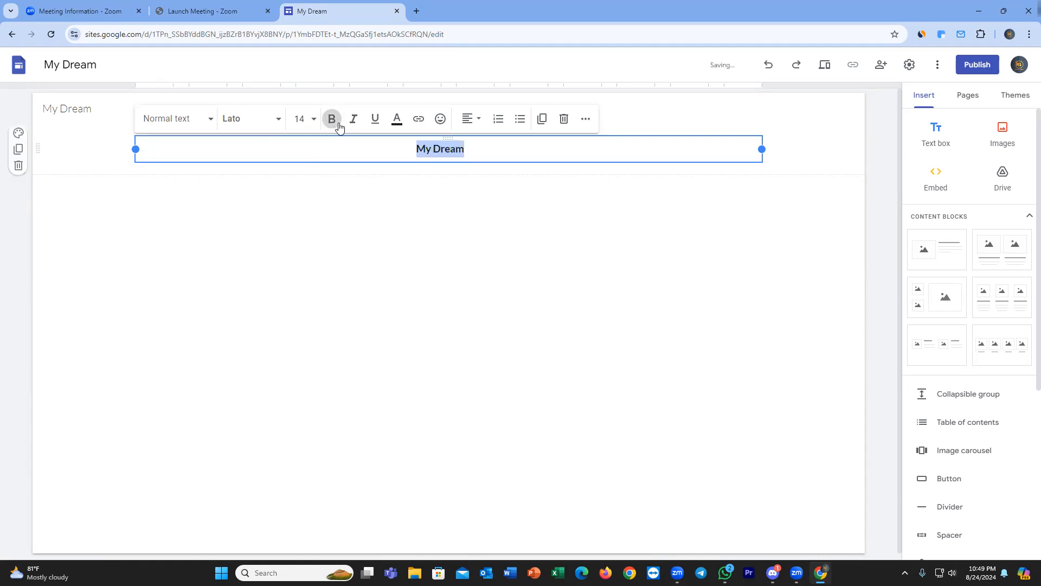
left_click(470, 154)
left_click(184, 122)
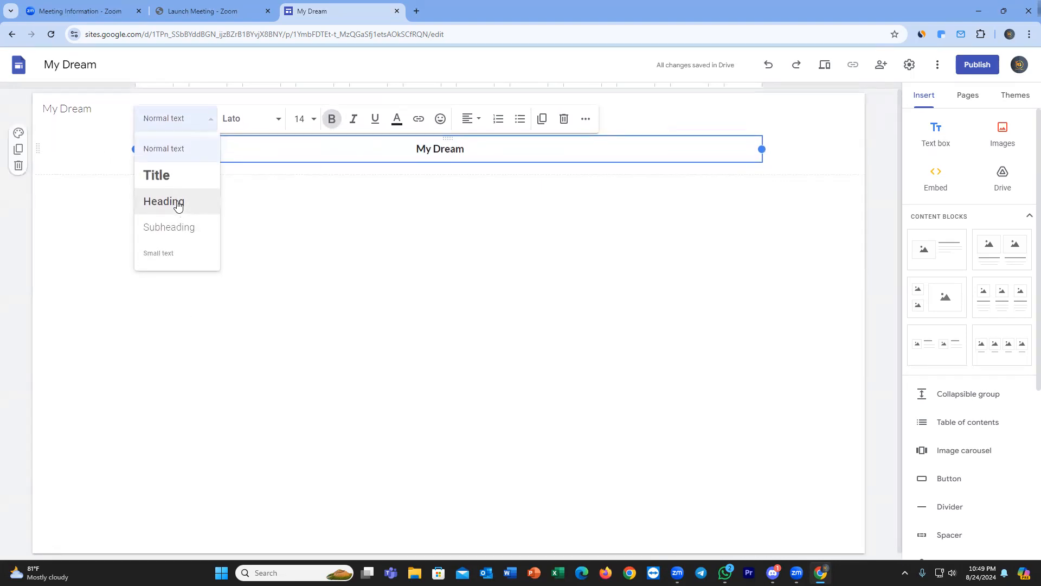
left_click(390, 204)
left_click(396, 142)
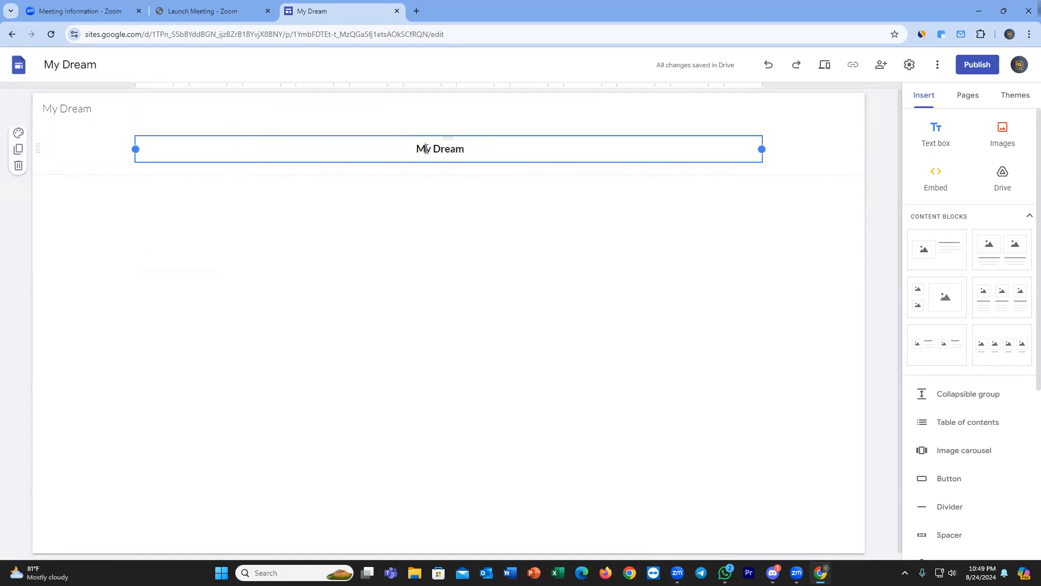
Apply the Pacifico font to the "My Dream" heading text.
left_click_drag(469, 149, 406, 148)
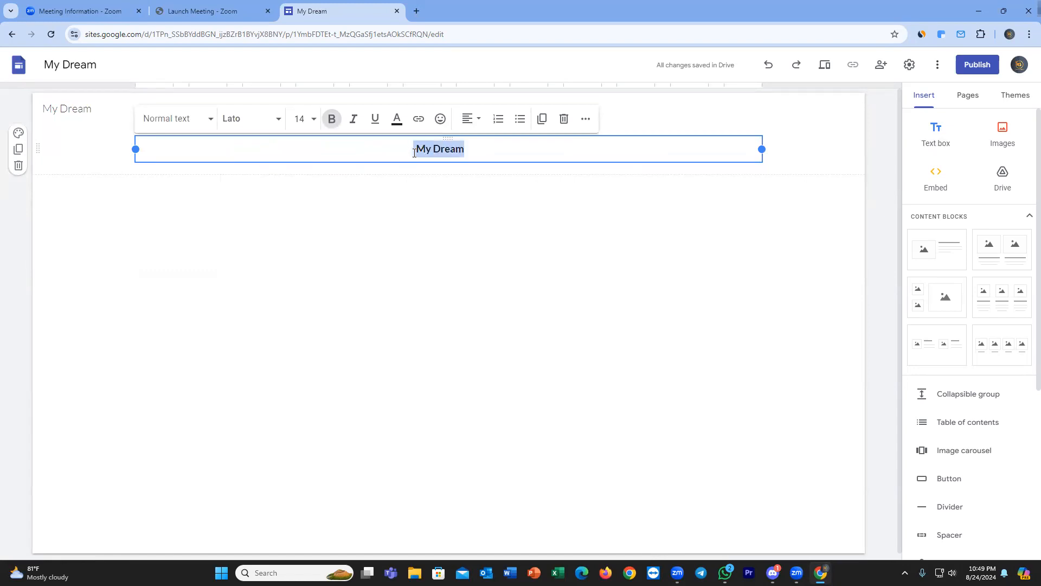
left_click(265, 122)
scroll(255, 260, "down", 2)
scroll(256, 251, "up", 1)
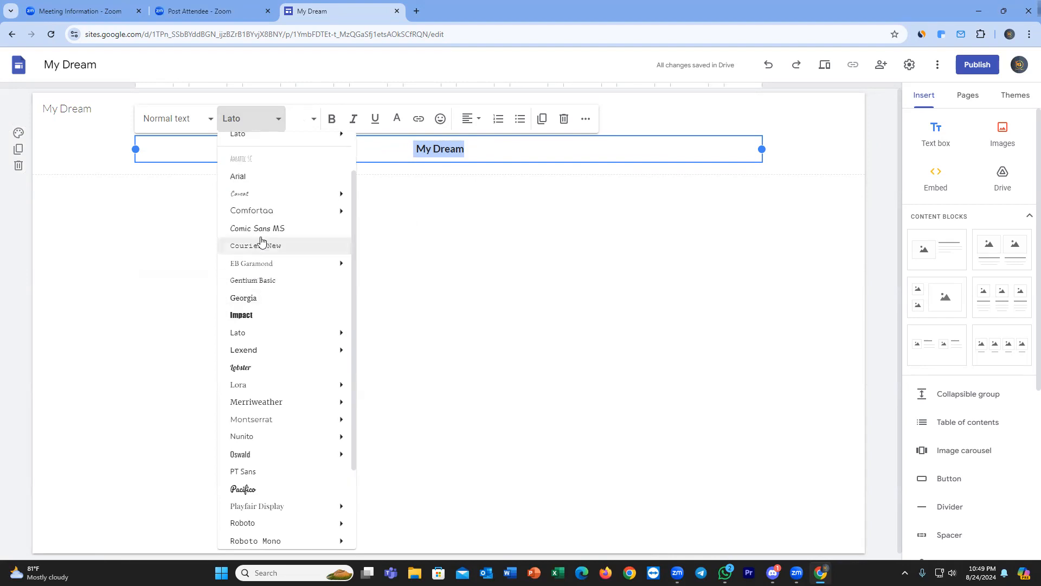
scroll(263, 235, "down", 2)
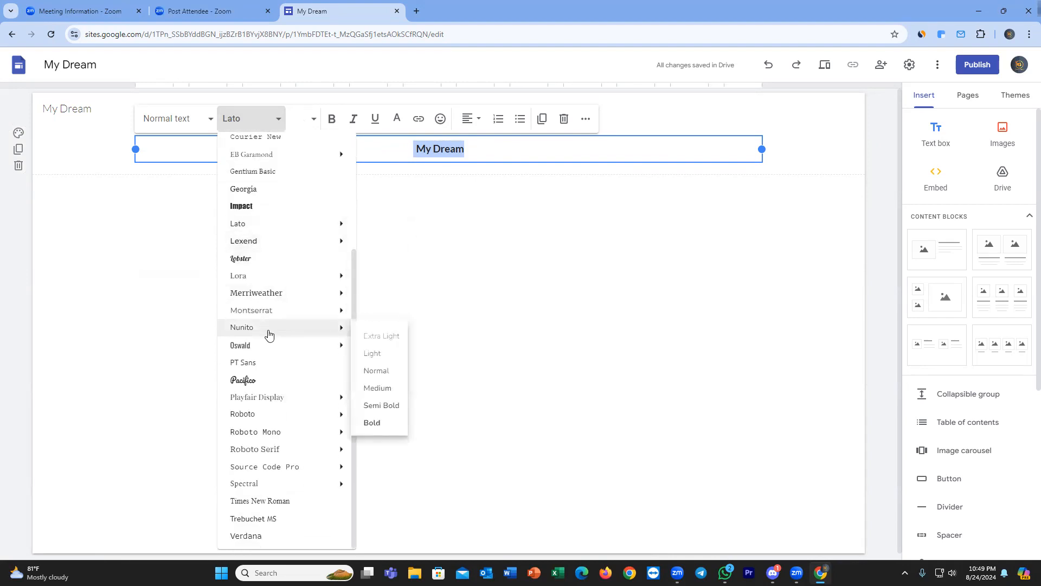
left_click(265, 383)
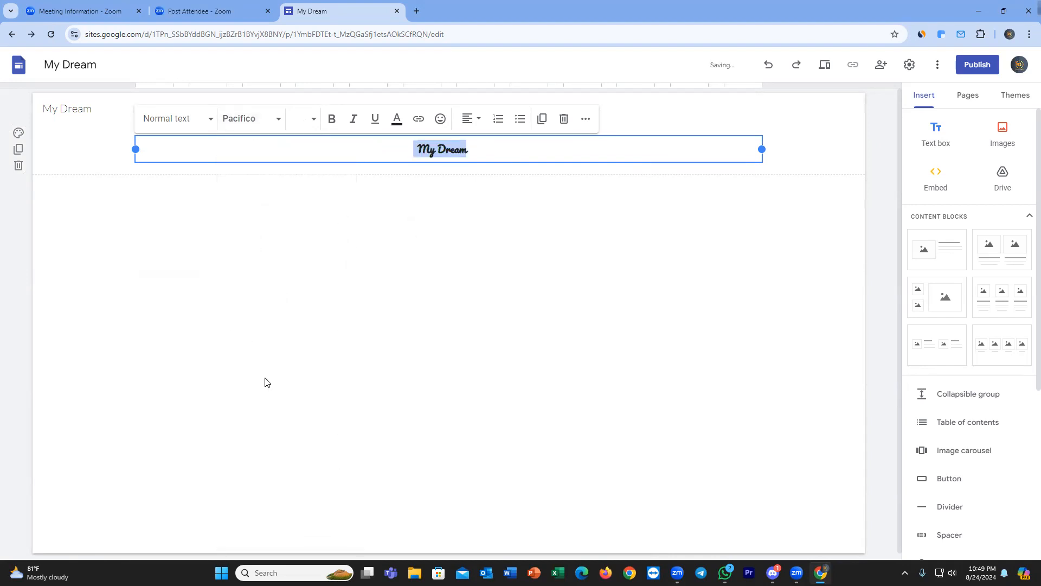
Switch the "My Dream" heading text to the Lobster font.
left_click(255, 127)
scroll(262, 298, "down", 3)
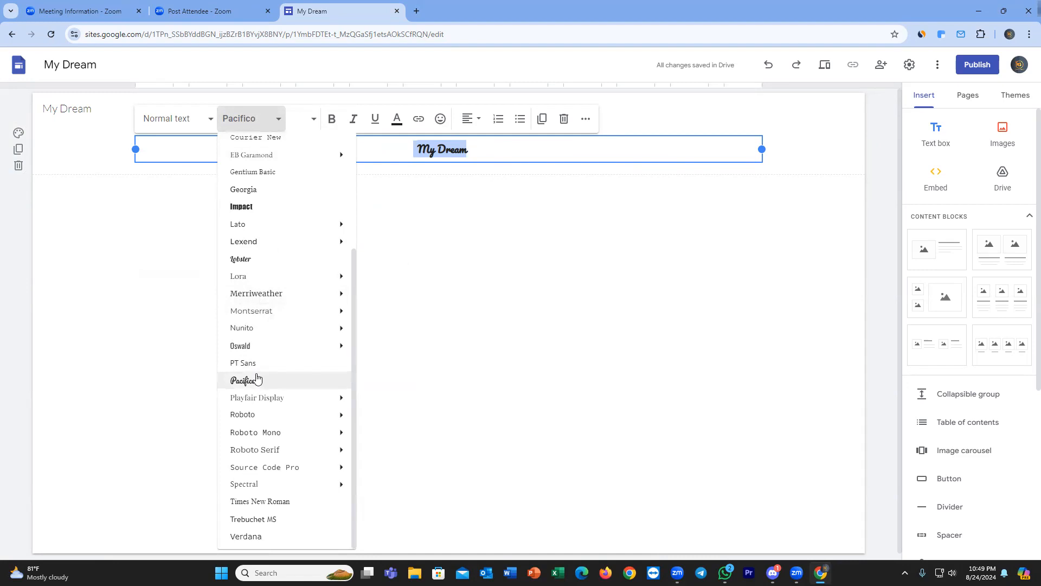
scroll(257, 377, "up", 3)
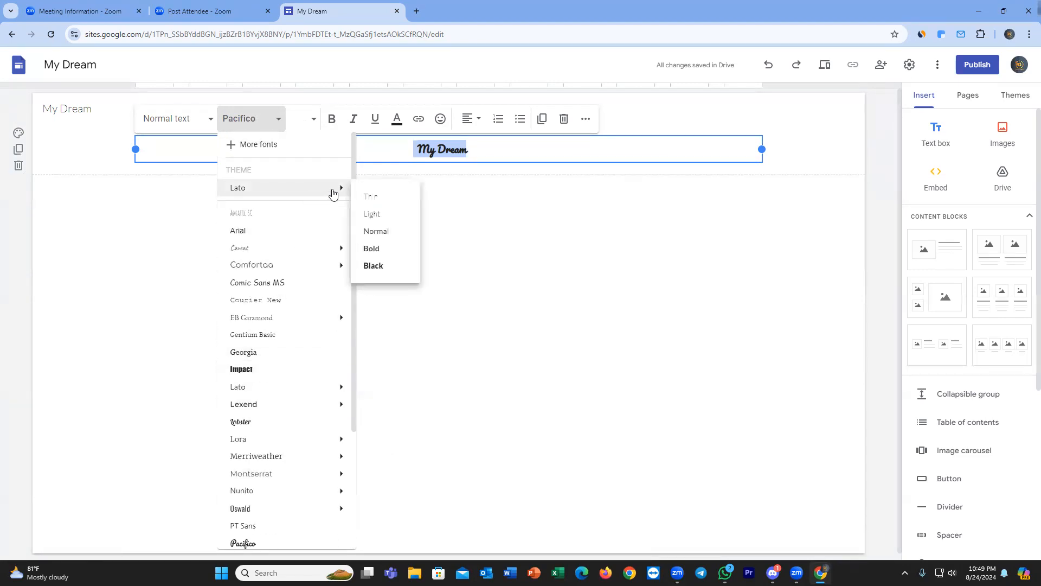
mouse_move(320, 254)
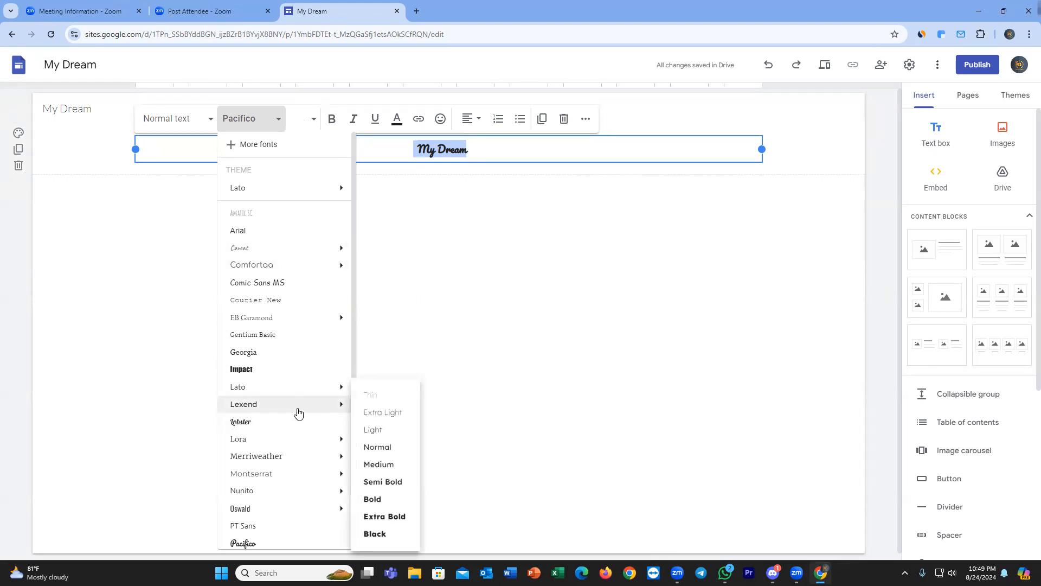
left_click(275, 427)
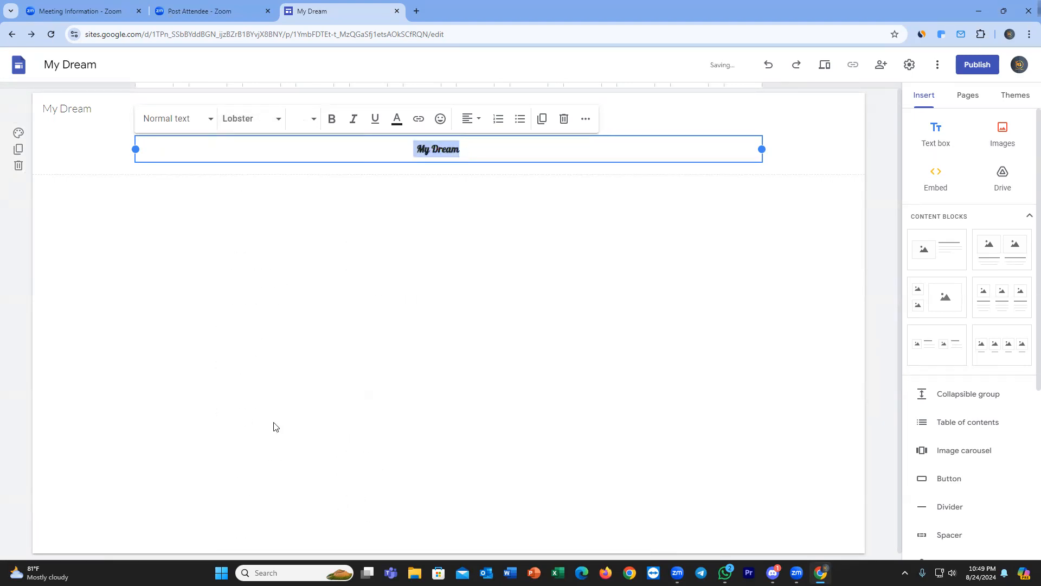
Set the "My Dream" heading text to the Merriweather font at size 18.
left_click(265, 128)
scroll(279, 363, "down", 3)
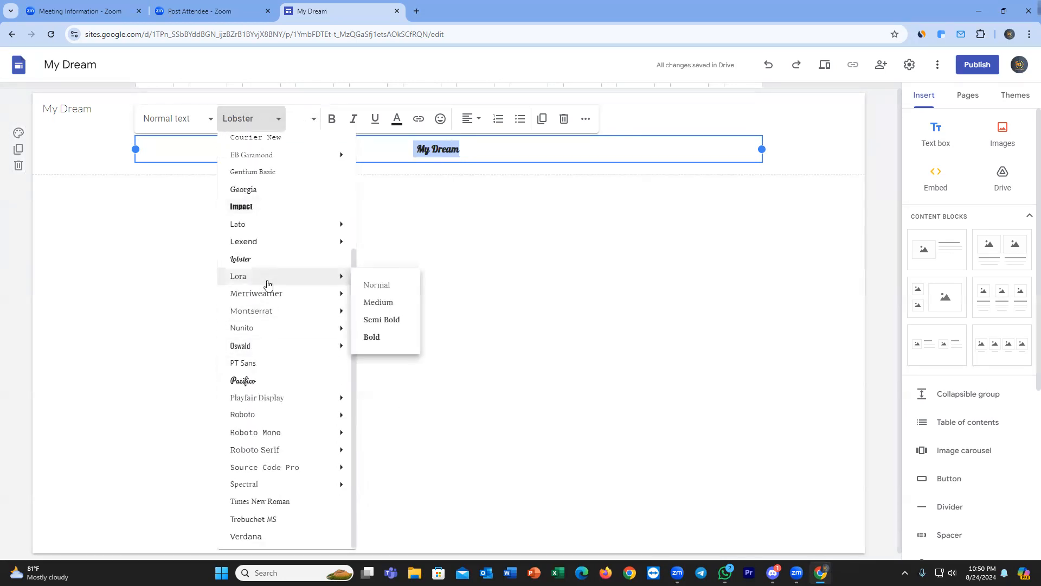
left_click(270, 300)
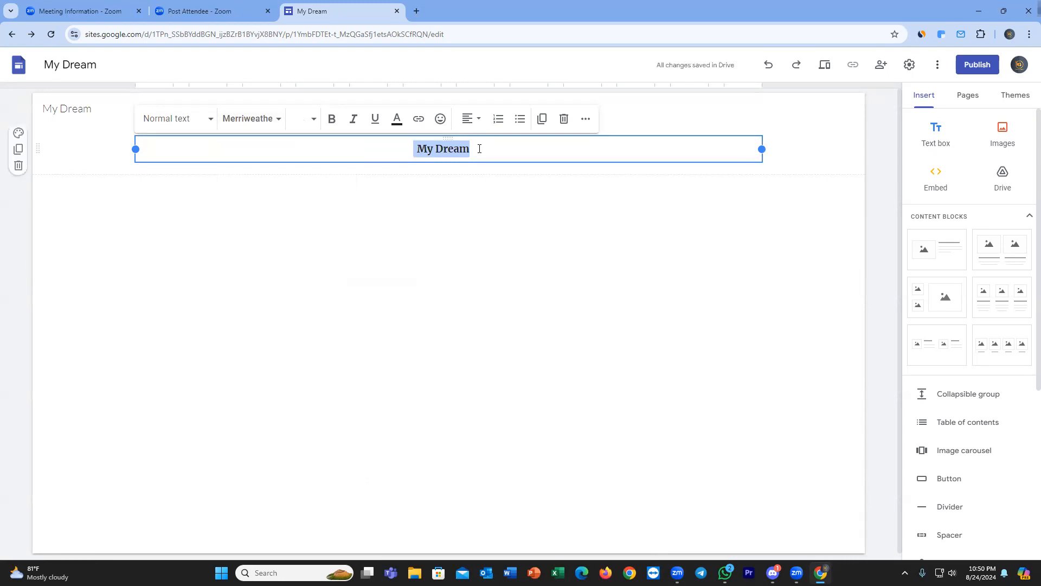
left_click(310, 121)
left_click(304, 306)
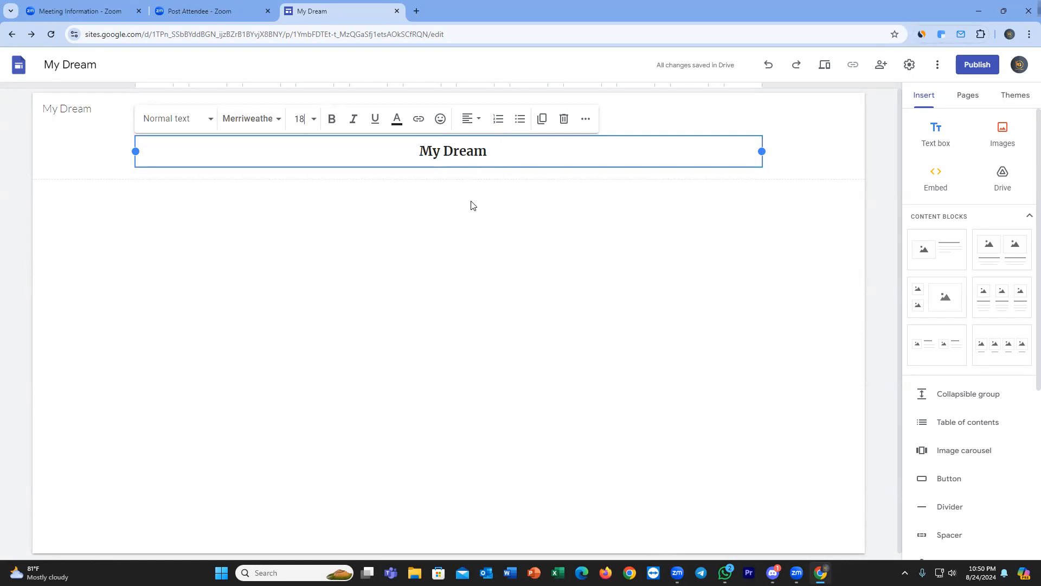
Add a second text box below the heading reading "I want to be a Successful Freelancer and a Digital Marketer".
left_click(937, 133)
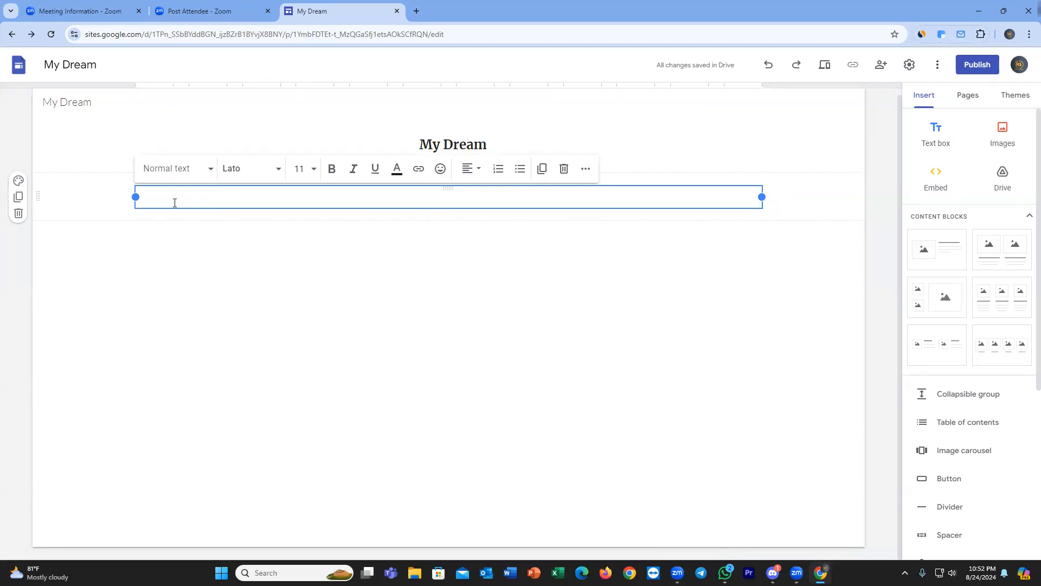
type("I want to be as")
key("BackSpace")
type("a")
type(" Sy")
type("ccessf")
type("u")
type("l Free")
type("lancer")
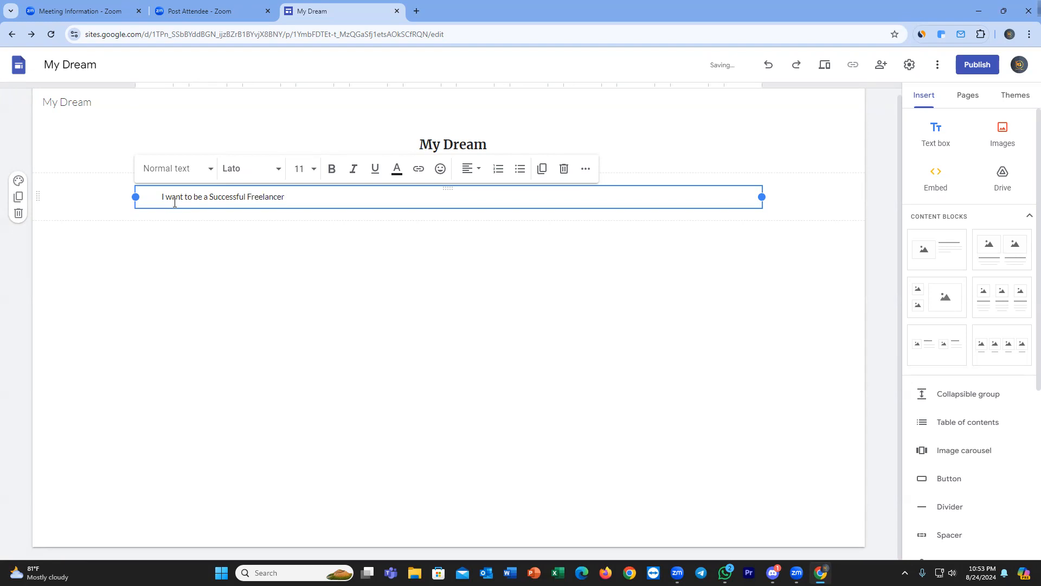
type(" and a Digital Marketer.")
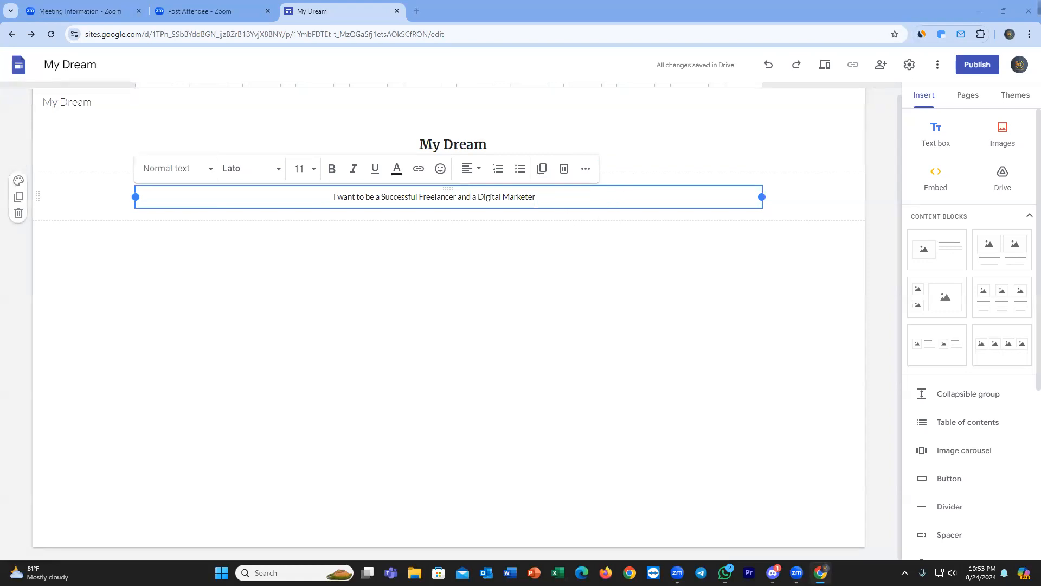
Format the sentence below the heading as 14-point bold text in the Gentium Basic font.
left_click_drag(534, 196, 334, 197)
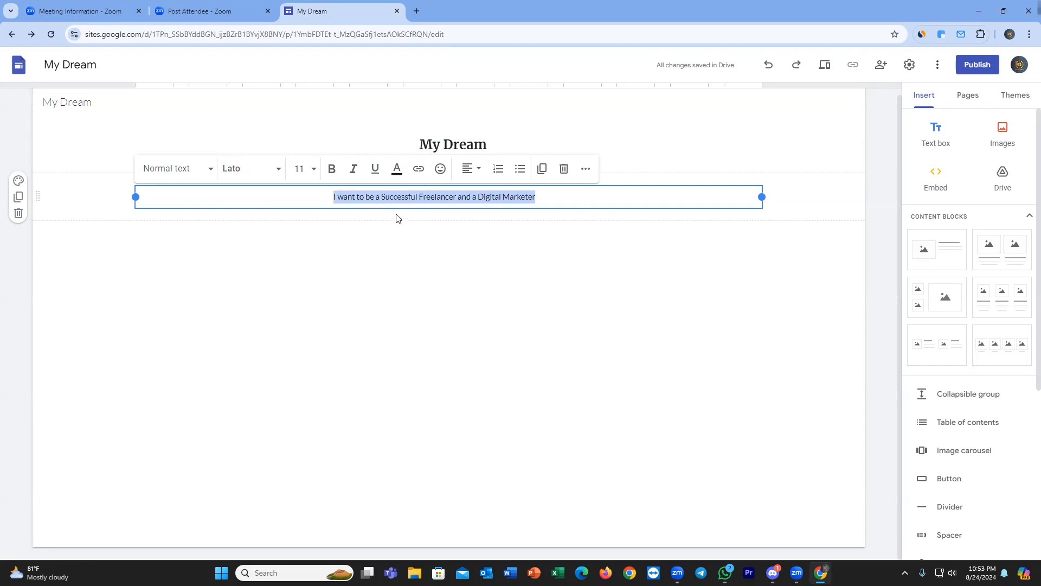
left_click(313, 168)
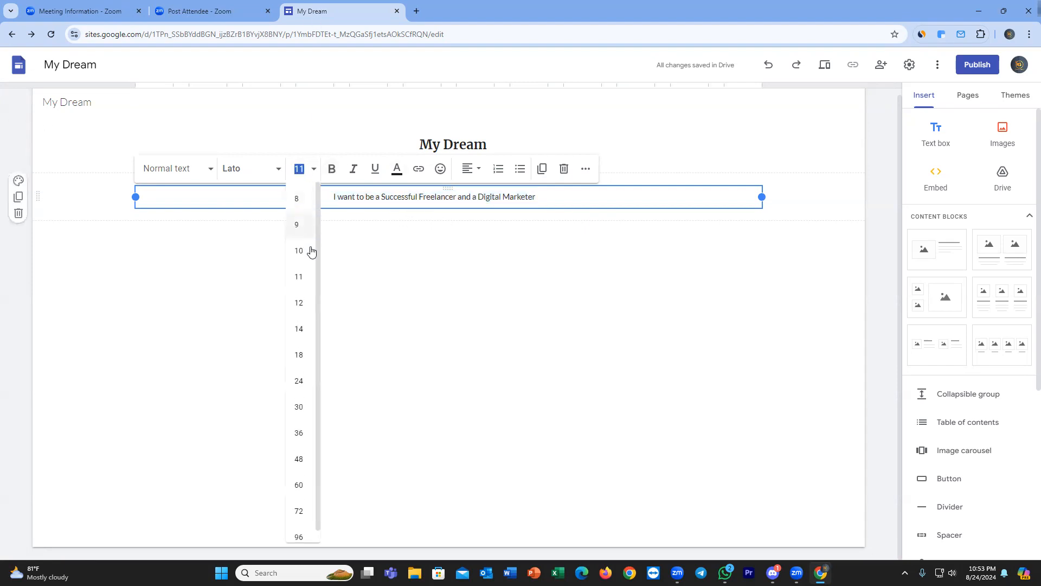
left_click(301, 337)
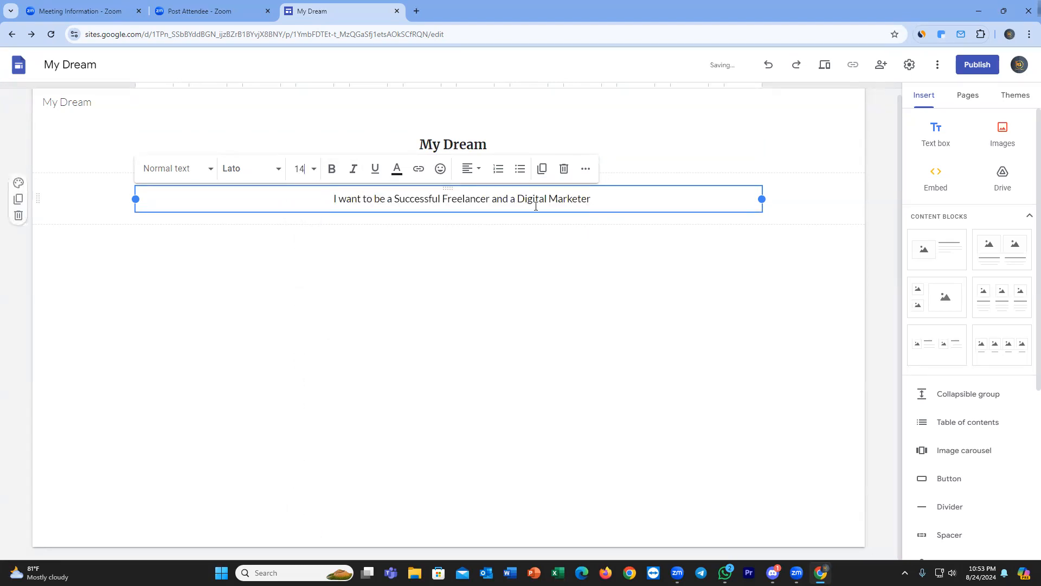
left_click_drag(591, 199, 332, 205)
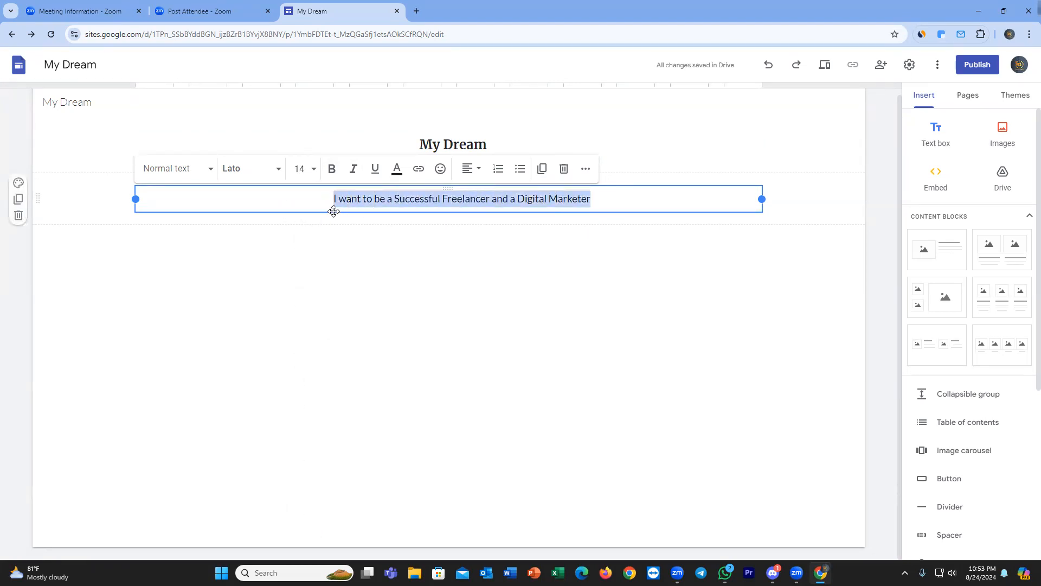
left_click(332, 169)
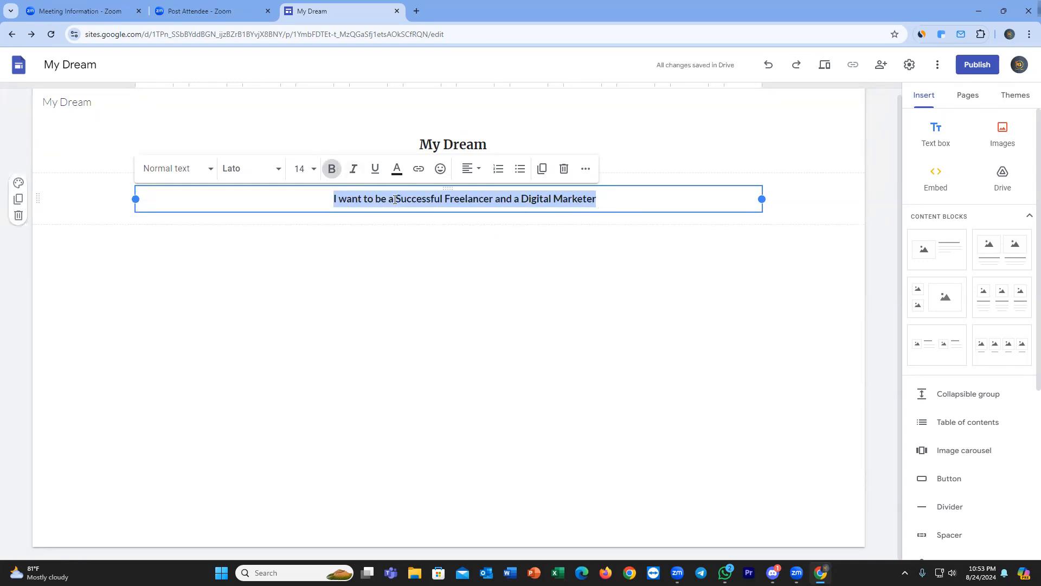
left_click(242, 168)
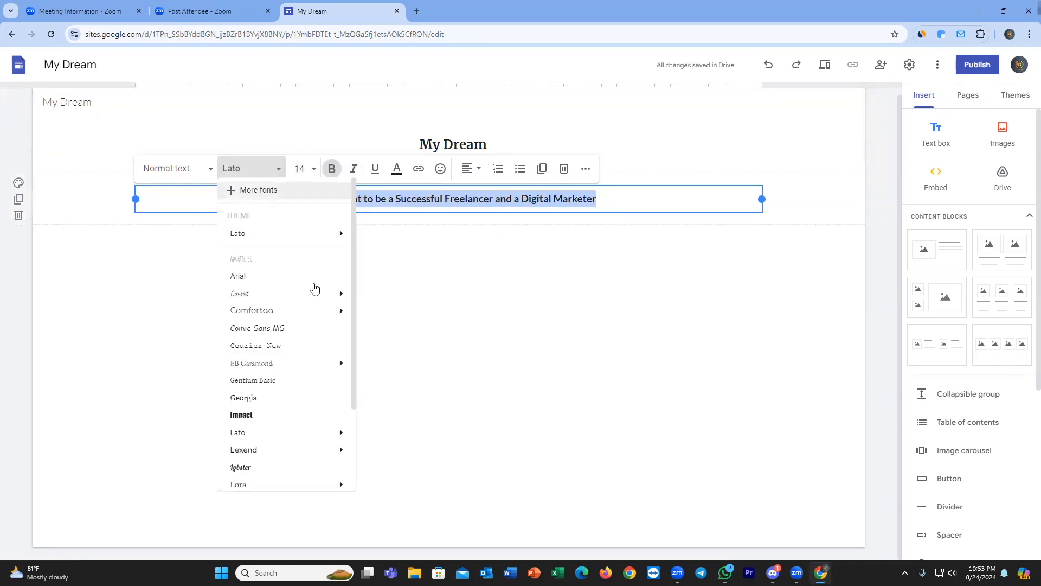
left_click(296, 386)
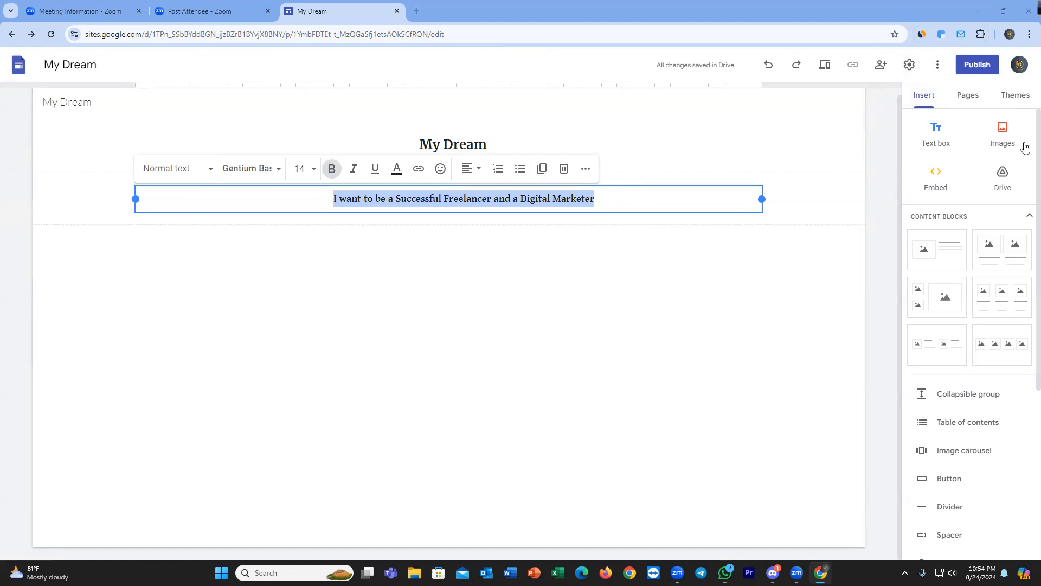
Upload the image "Add a heading (4)" from the Downloads folder onto the page below the sentence.
left_click(1000, 136)
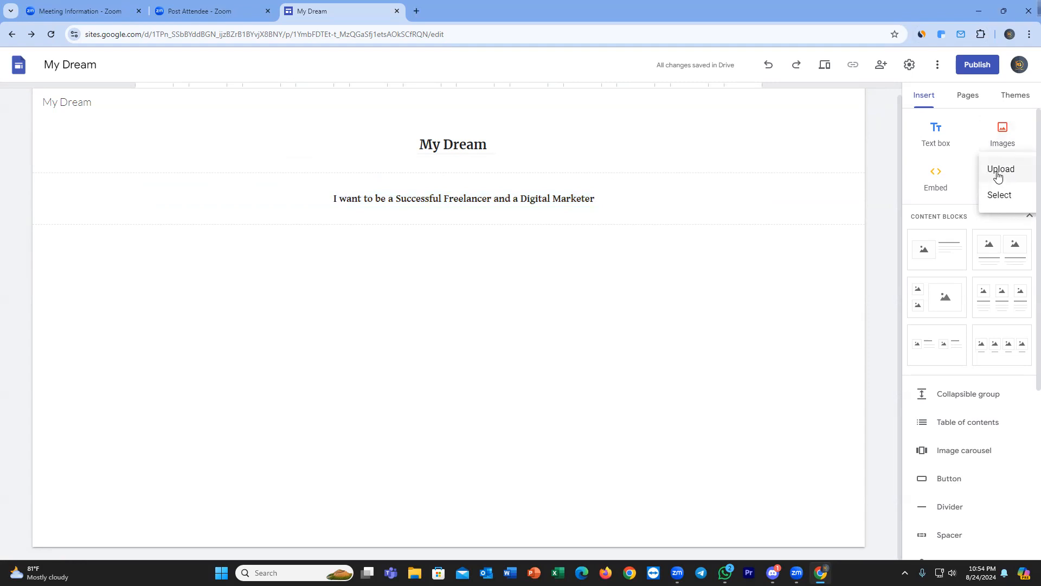
left_click(1001, 170)
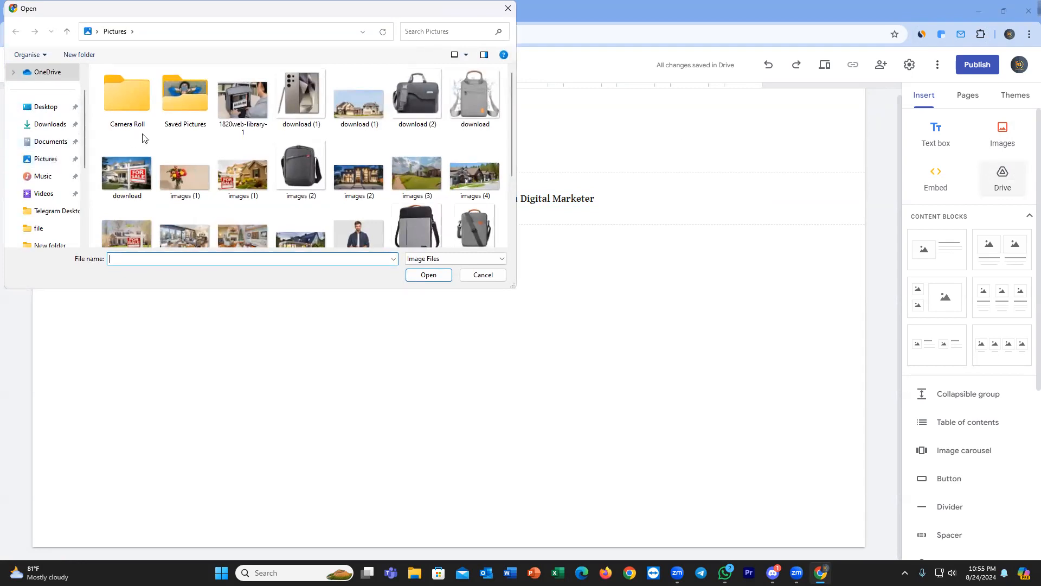
scroll(125, 145, "down", 2)
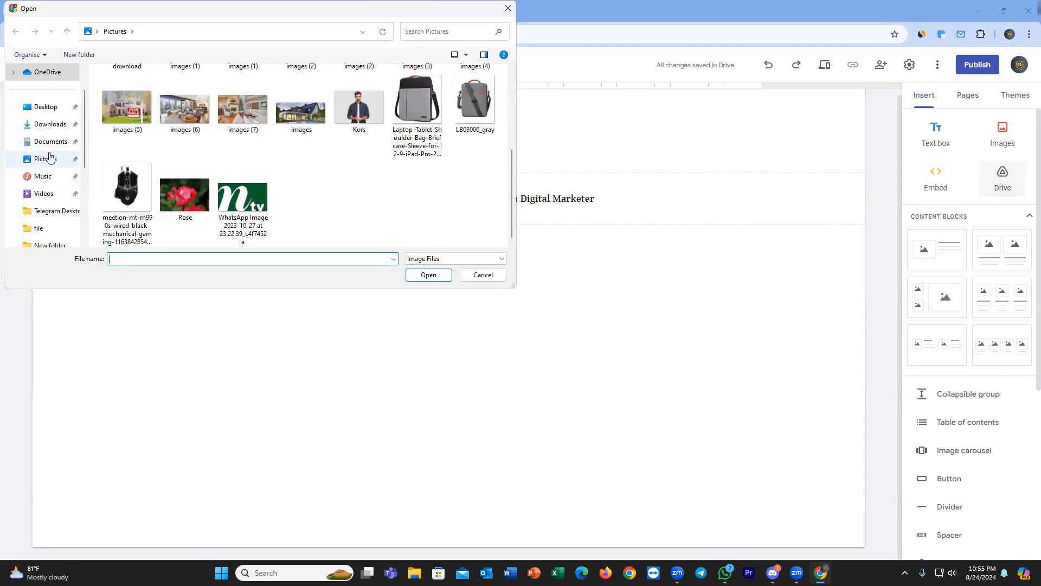
left_click(54, 125)
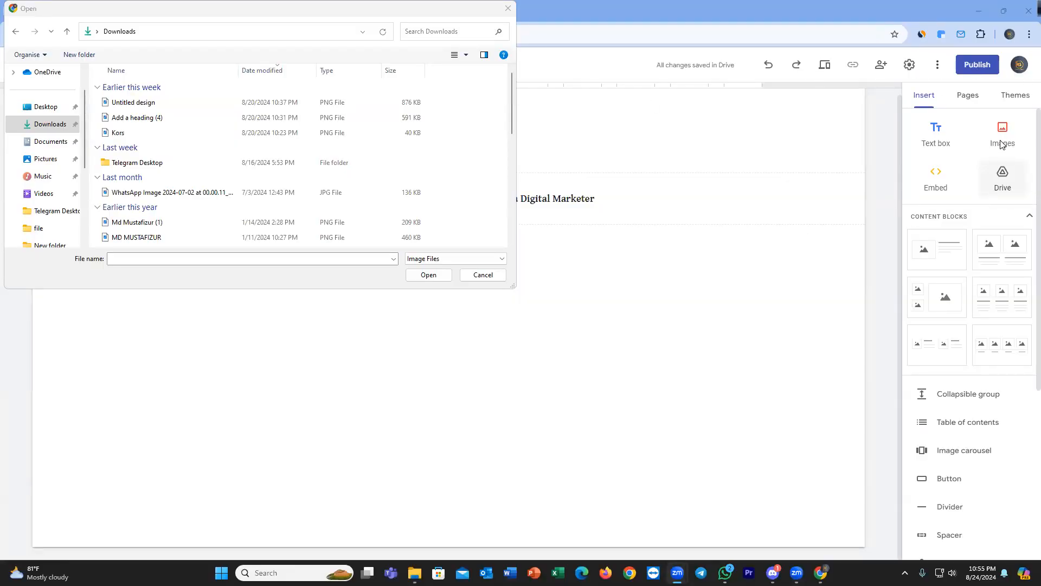
left_click(147, 118)
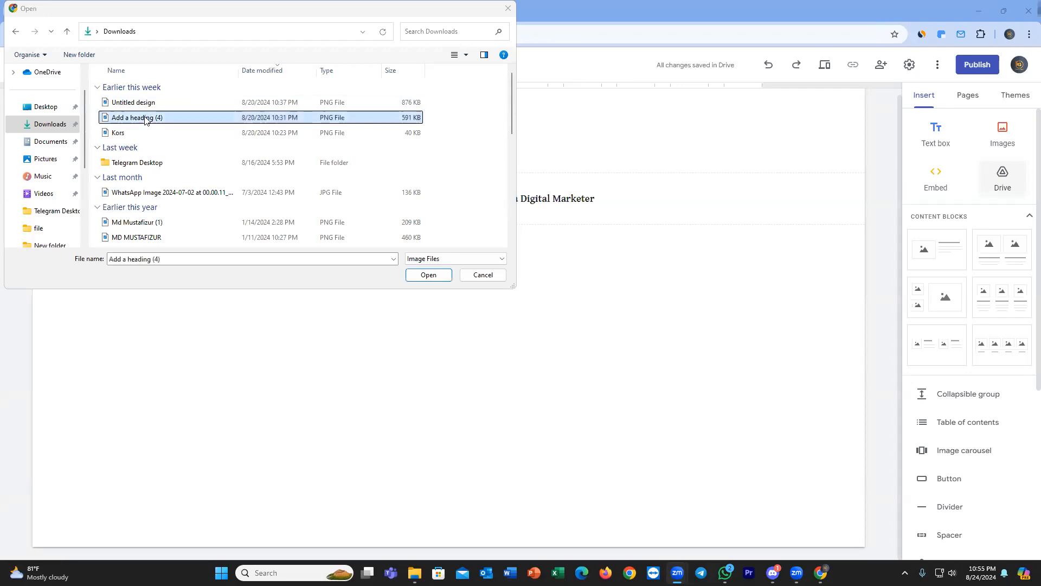
left_click(427, 276)
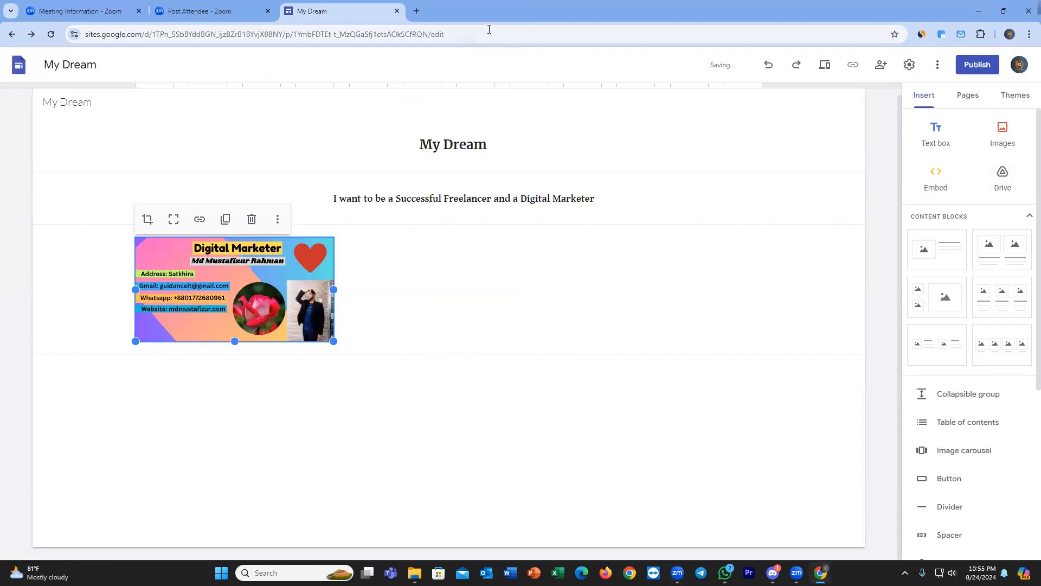
Enlarge the uploaded image so that it spans the full content width below the sentence.
mouse_move(243, 299)
left_mouse_down()
mouse_move(286, 307)
mouse_move(238, 294)
left_mouse_up()
left_click_drag(335, 342, 654, 478)
left_click_drag(436, 376, 475, 379)
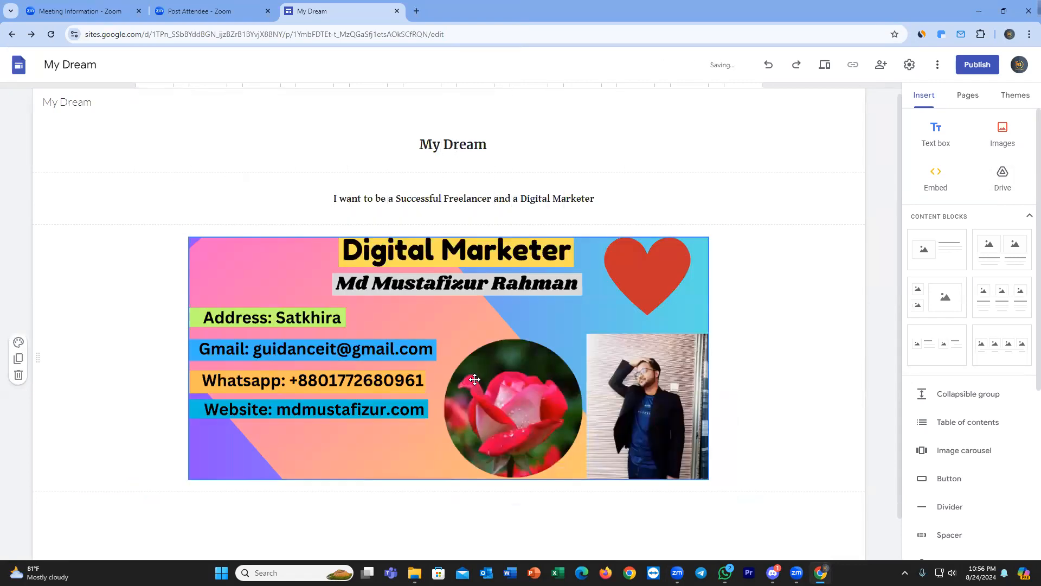
scroll(743, 269, "down", 1)
left_click(624, 314)
left_click_drag(708, 434, 805, 503)
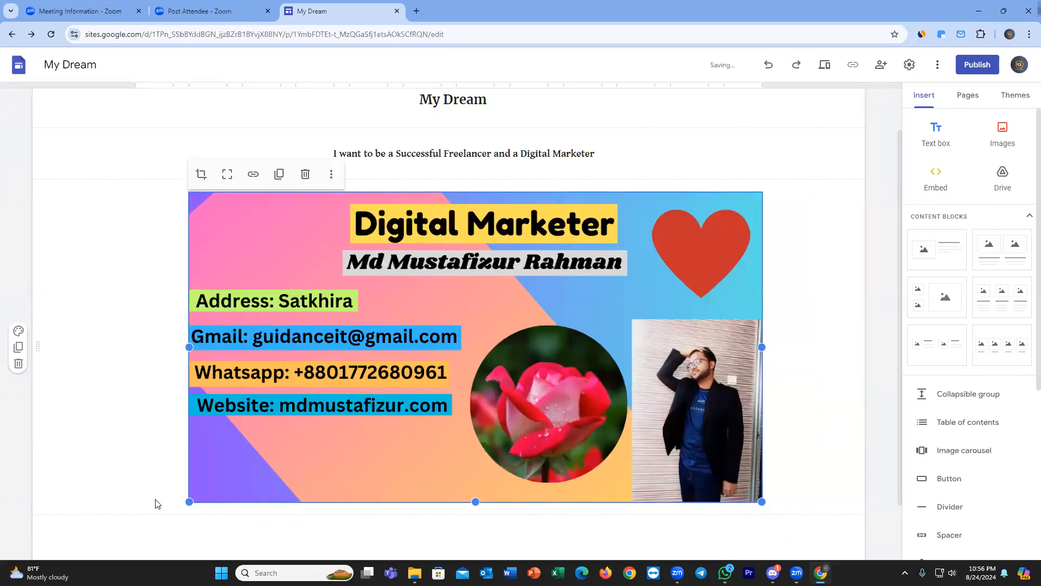
left_click_drag(189, 502, 141, 526)
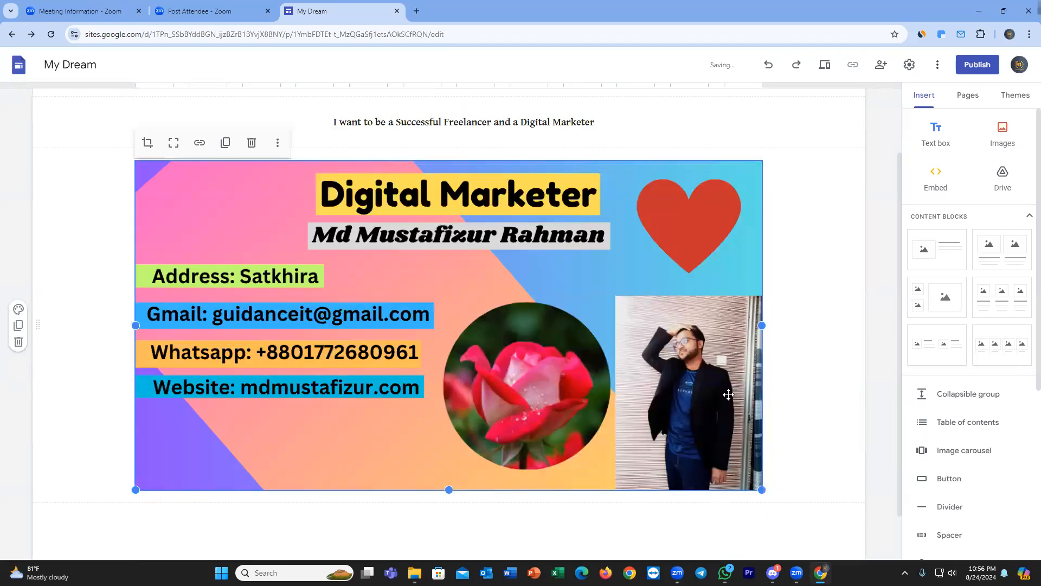
scroll(671, 234, "up", 2)
scroll(645, 225, "down", 2)
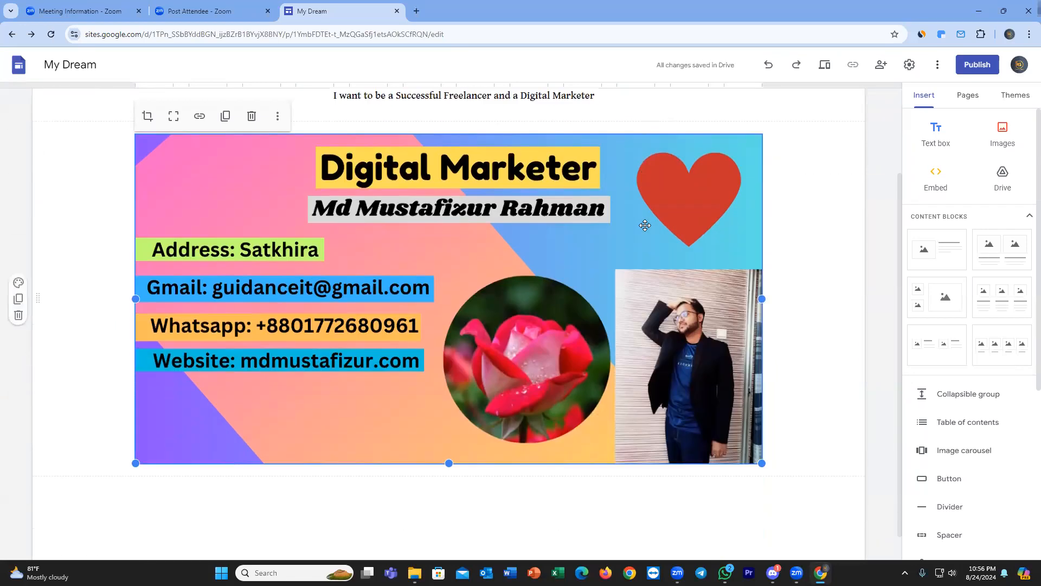
scroll(417, 311, "up", 3)
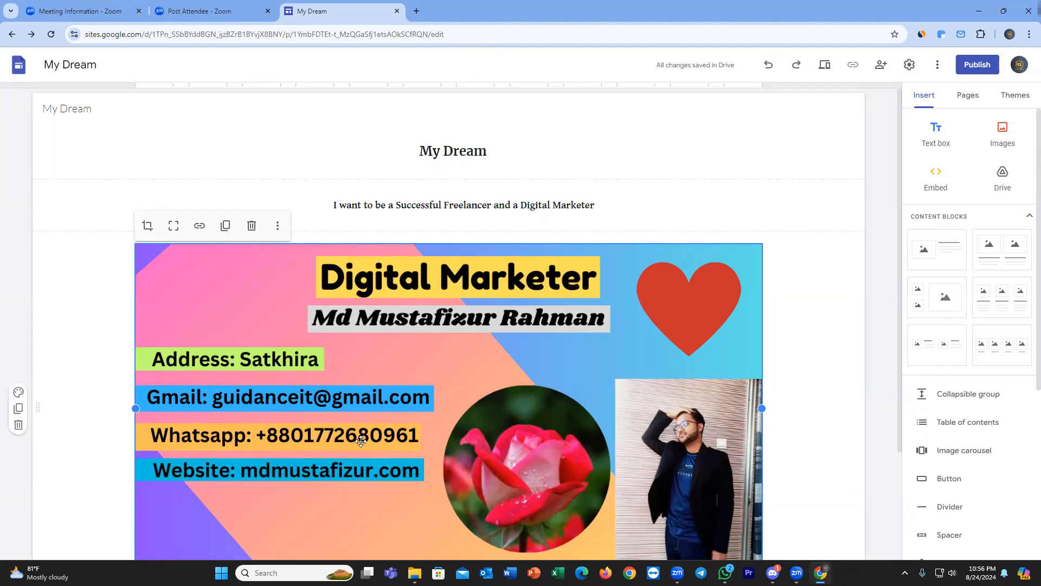
scroll(361, 440, "down", 3)
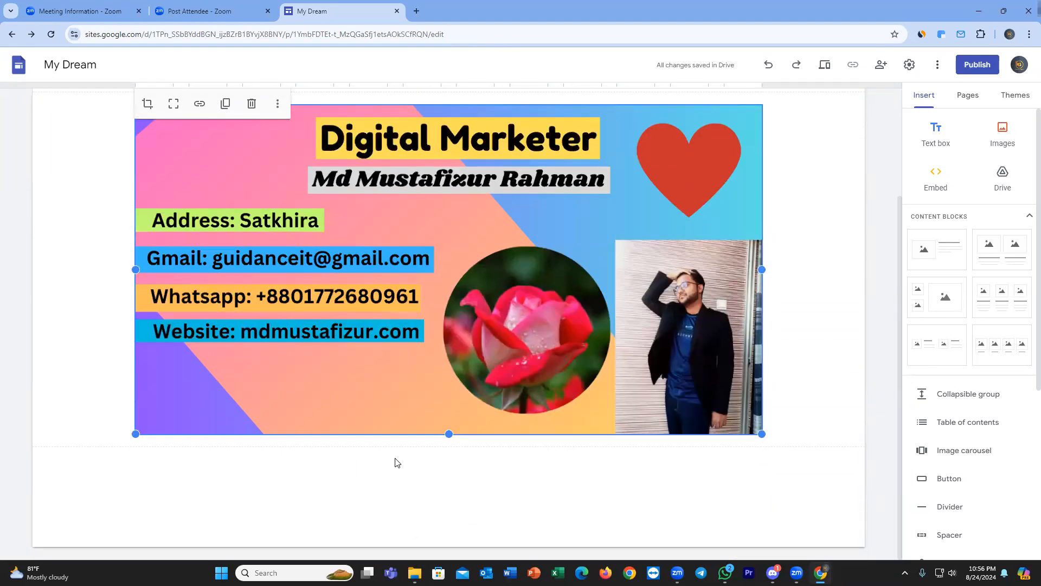
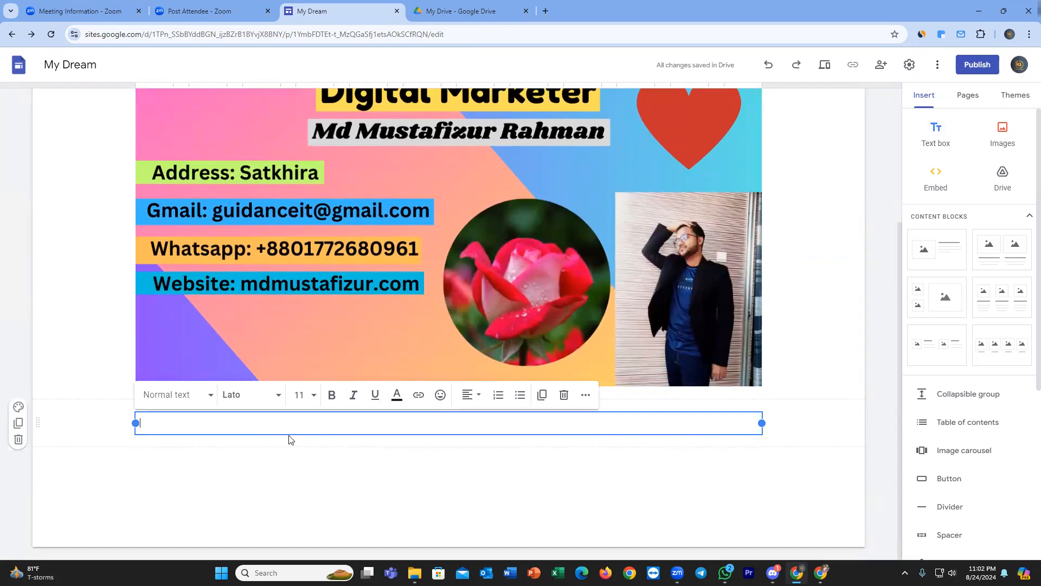
key("ctrl+v")
scroll(272, 414, "up", 4)
scroll(272, 414, "down", 5)
left_click_drag(218, 390, 144, 199)
left_click(144, 199)
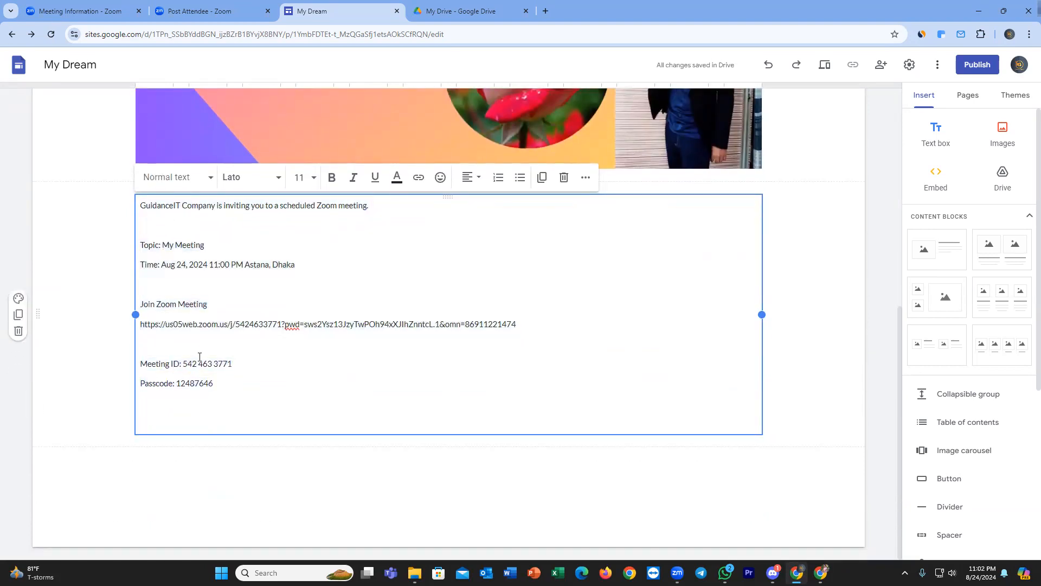
left_click_drag(216, 382, 141, 207)
key("ctrl+c")
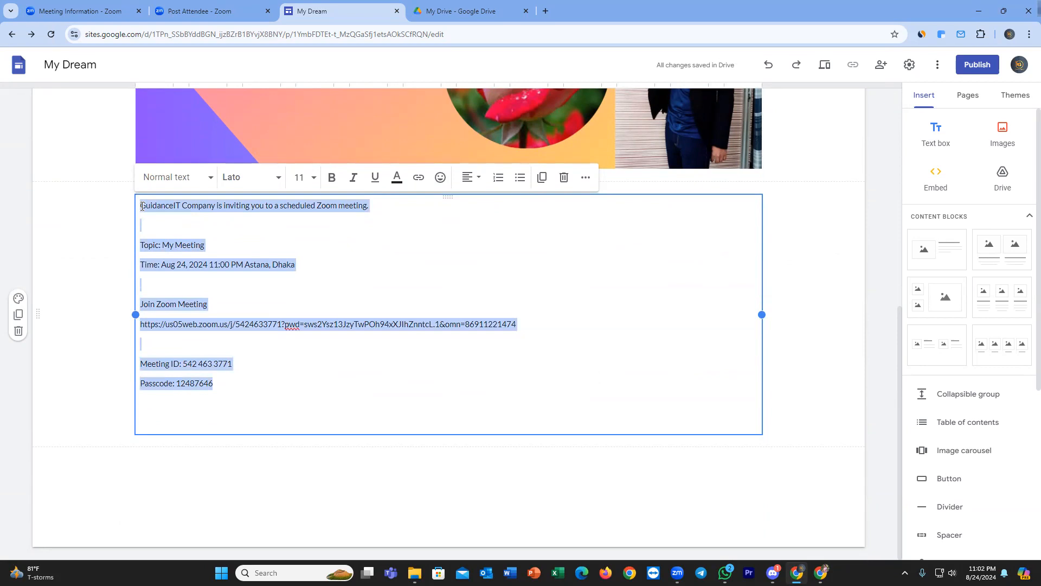
key("BackSpace")
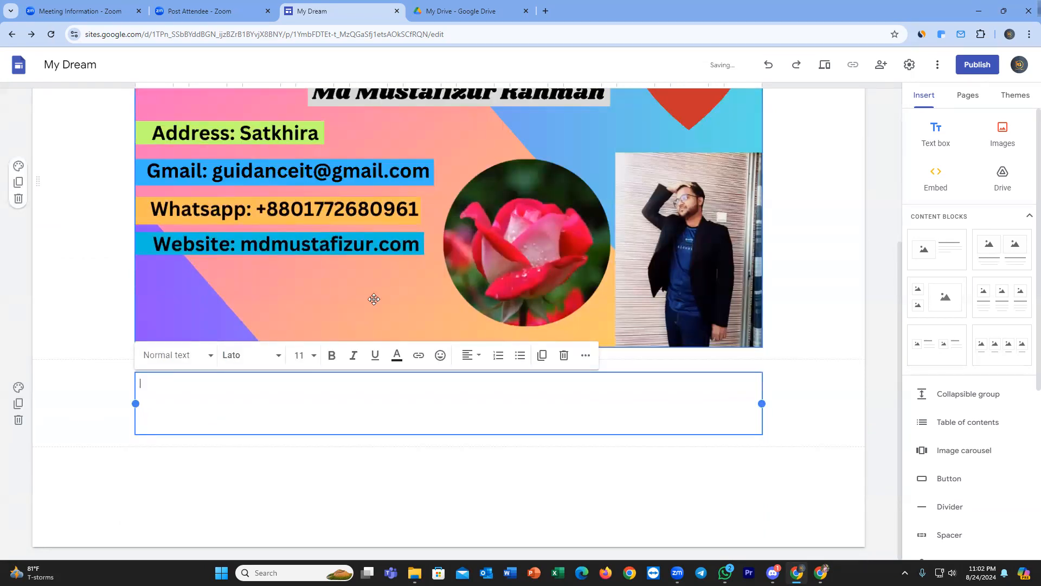
left_click(821, 573)
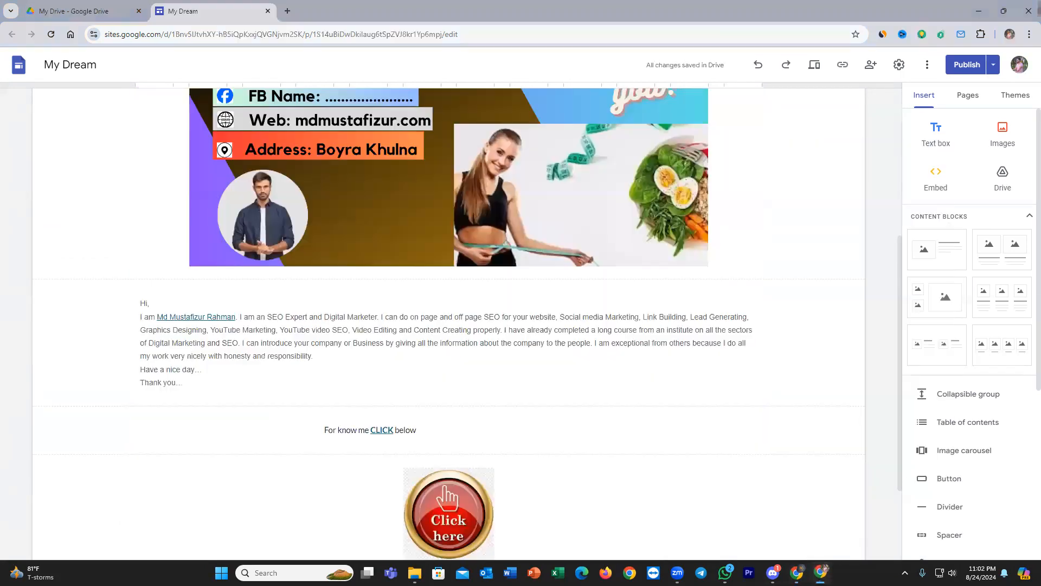
left_click_drag(184, 383, 133, 302)
left_click(132, 308)
left_click(982, 12)
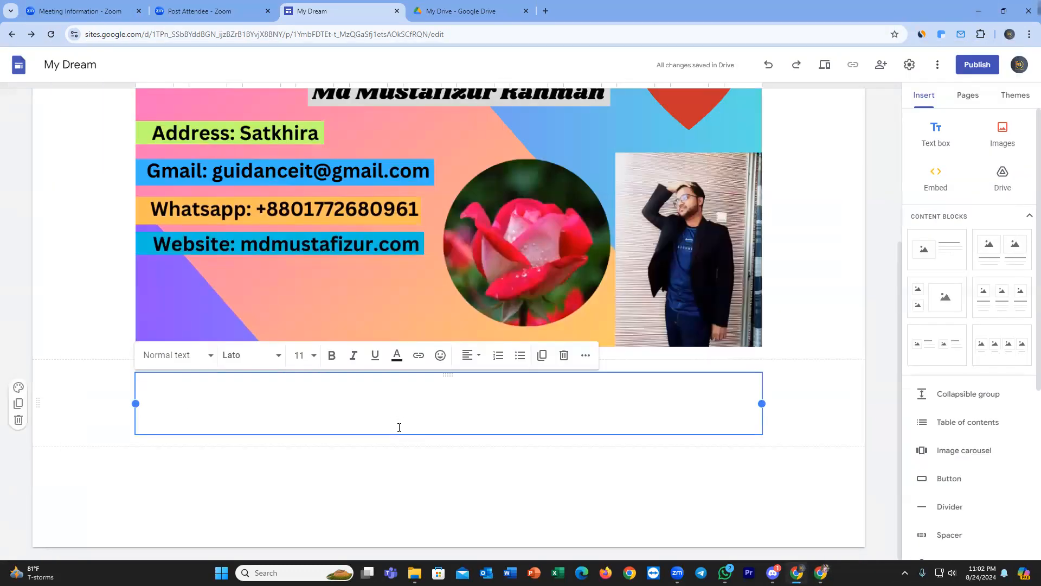
key("ctrl+v")
left_click_drag(228, 385, 142, 200)
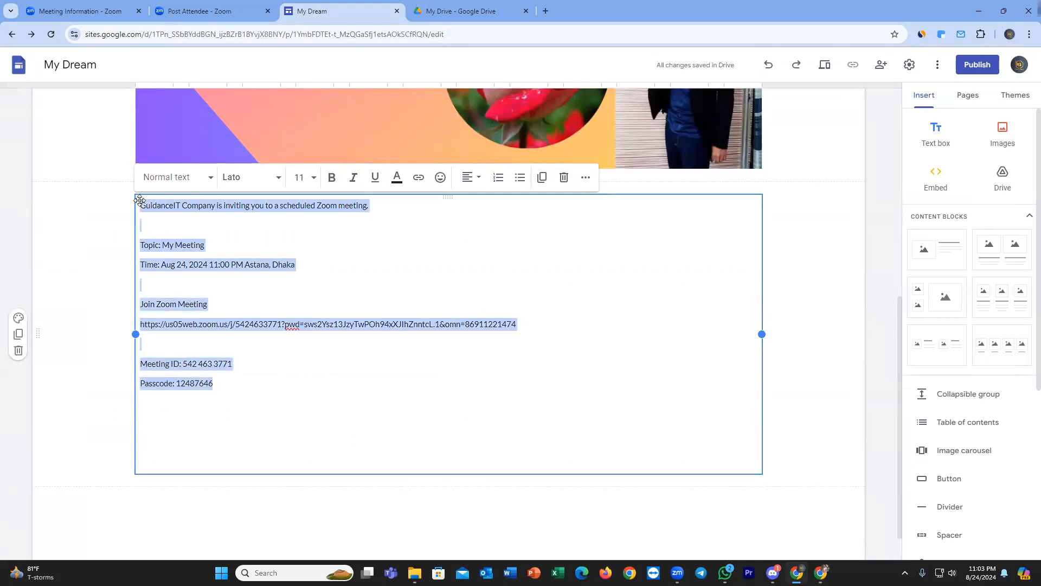
key("BackSpace")
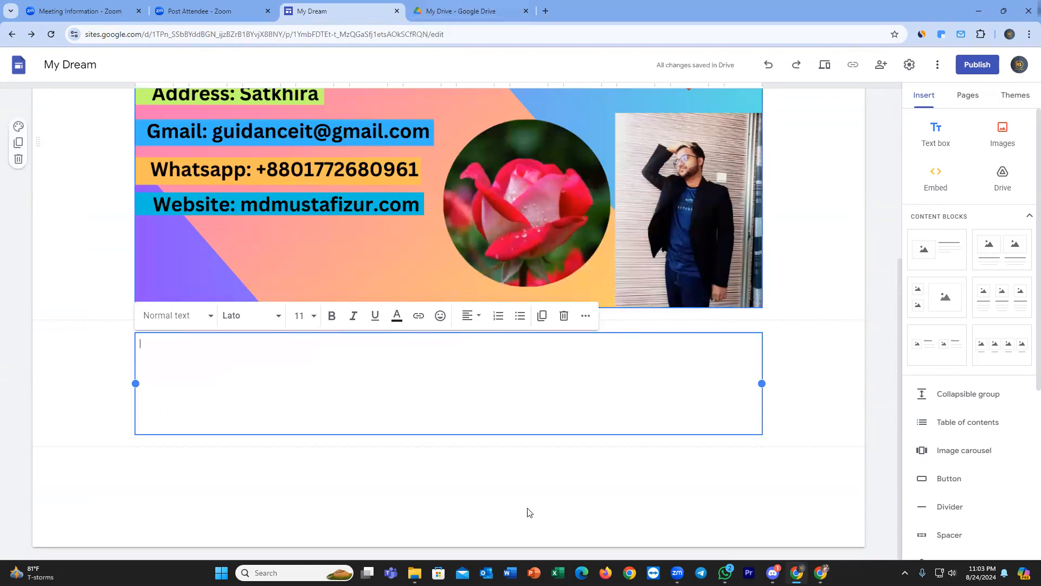
Copy the whole introduction text, from "Hi," to "Thank you", from the other "My Dream" site into the empty text box below the image.
left_click(820, 573)
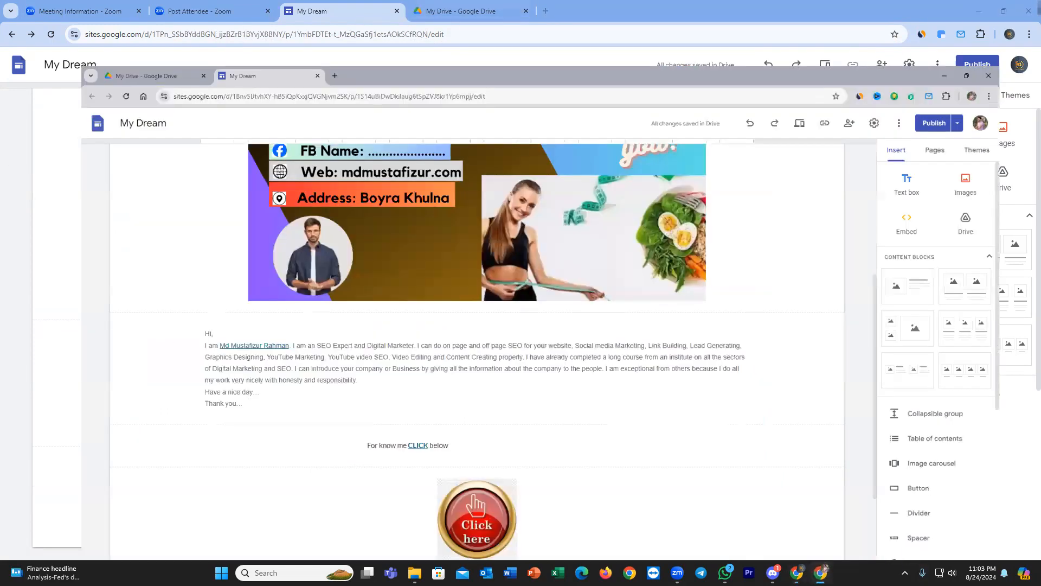
left_click_drag(186, 384, 139, 305)
left_click(237, 332)
left_click_drag(187, 384, 140, 303)
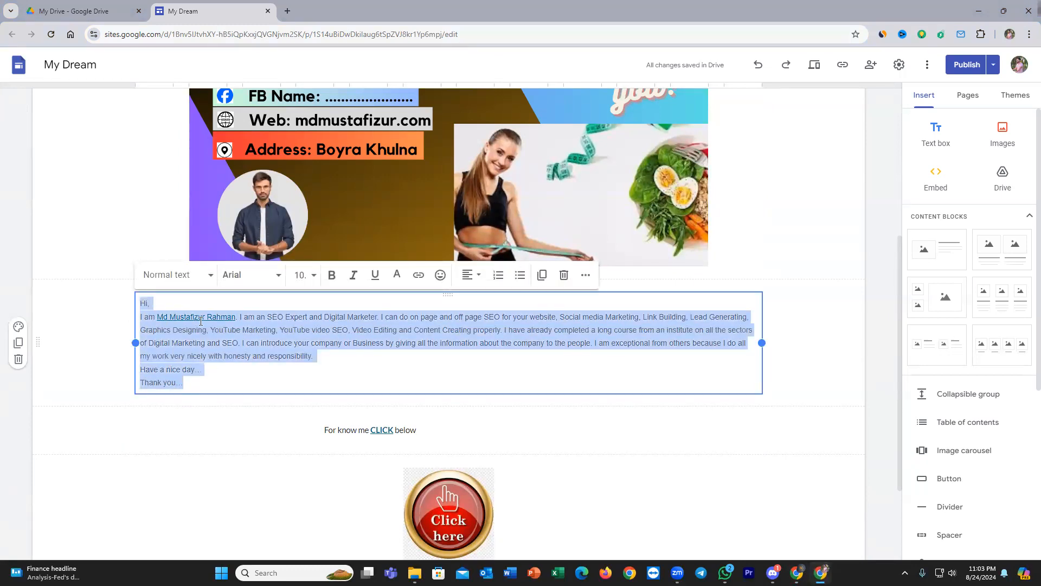
right_click(201, 321)
left_click(219, 116)
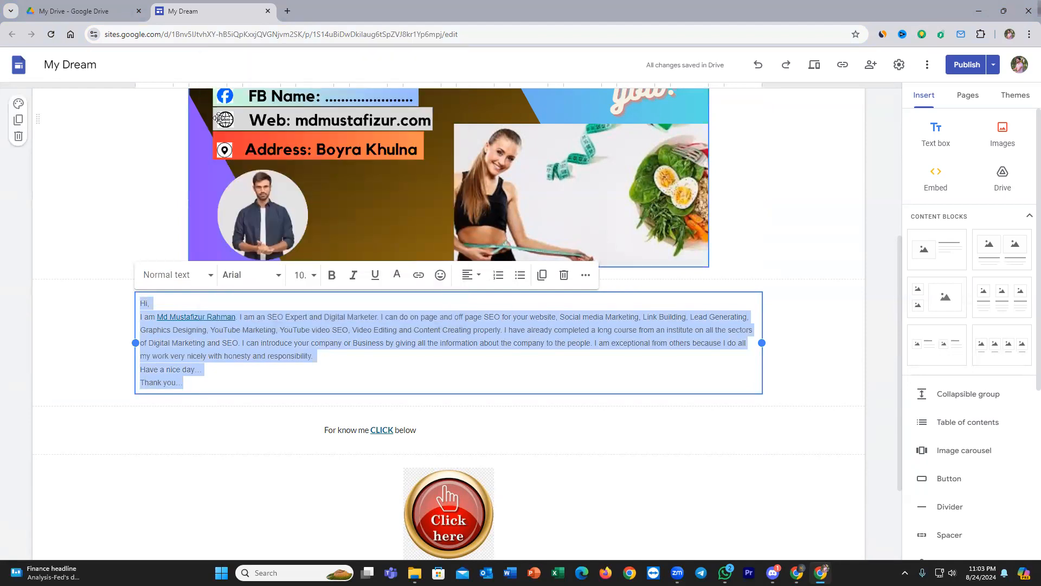
left_click(978, 11)
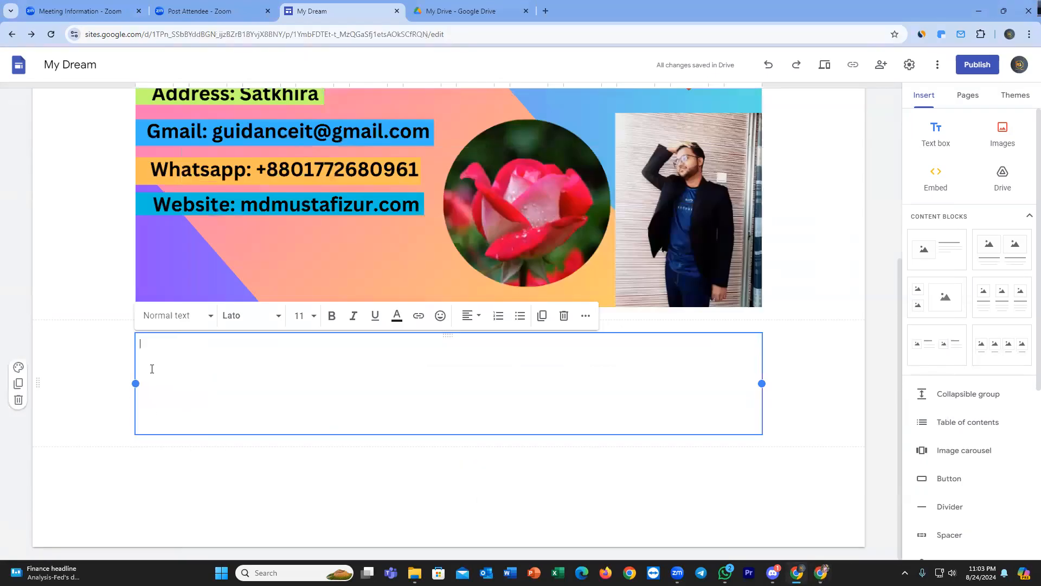
key("ctrl+v")
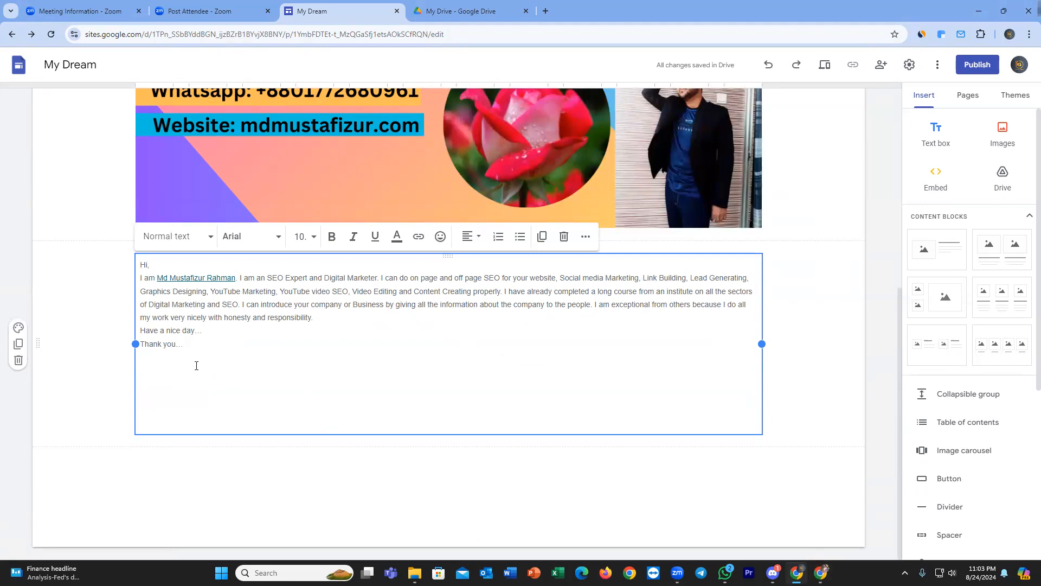
Remove the empty lines after "Thank you" in the introduction text box.
left_click(159, 414)
key("BackSpace")
key("BackSpace")
key("BackSpace")
key("BackSpace")
key("BackSpace")
key("BackSpace")
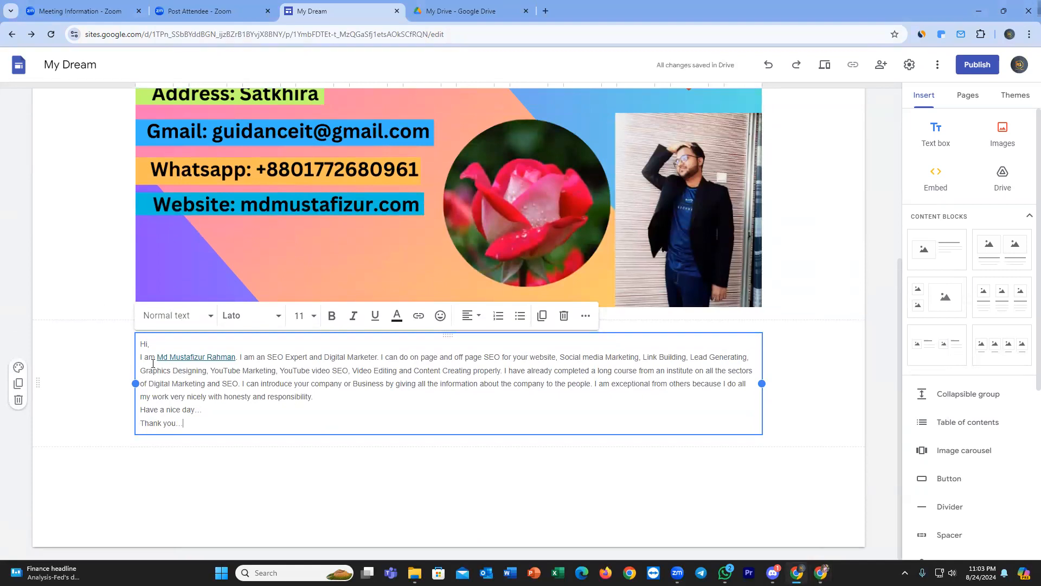
Review the page from the "My Dream" heading and sentence through the image to the introduction text.
scroll(415, 319, "up", 5)
left_click(443, 157)
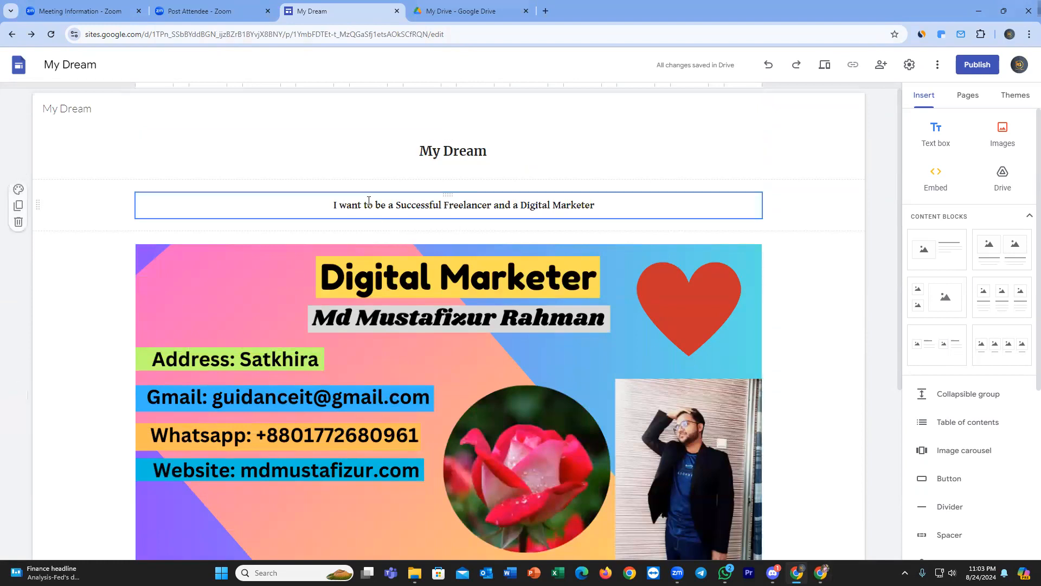
scroll(551, 190, "down", 5)
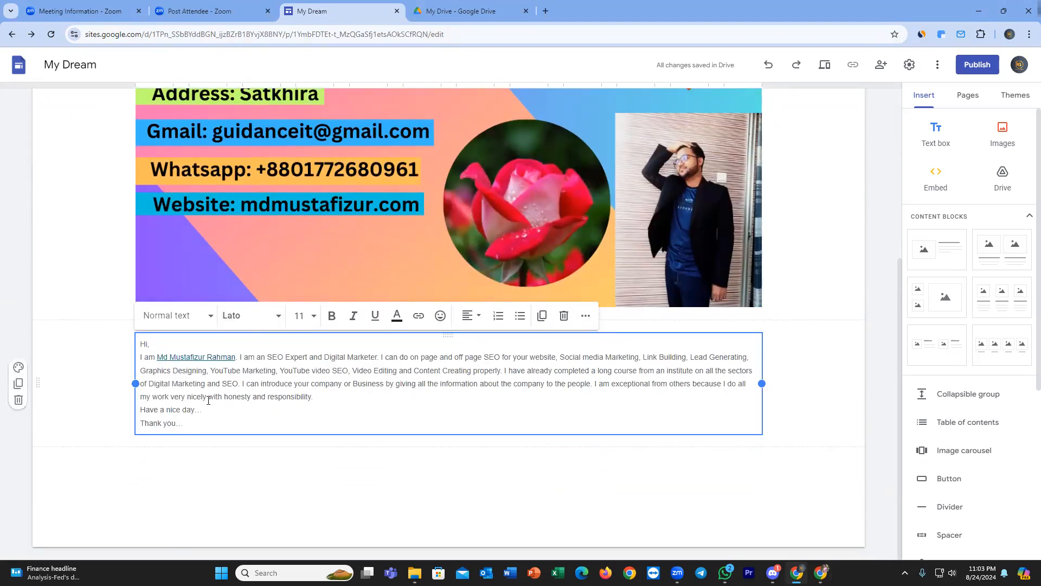
scroll(208, 400, "up", 5)
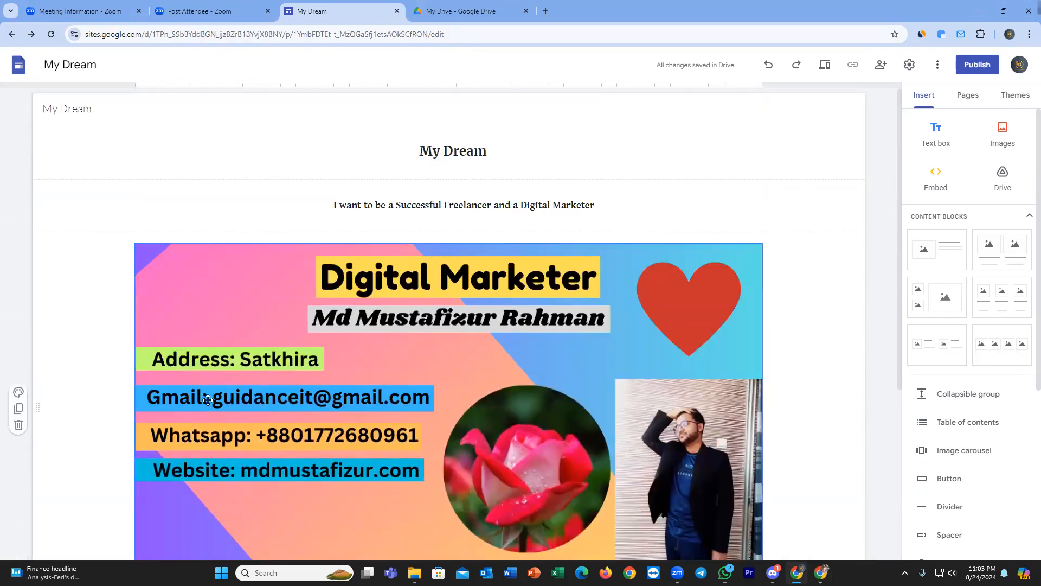
left_click(504, 155)
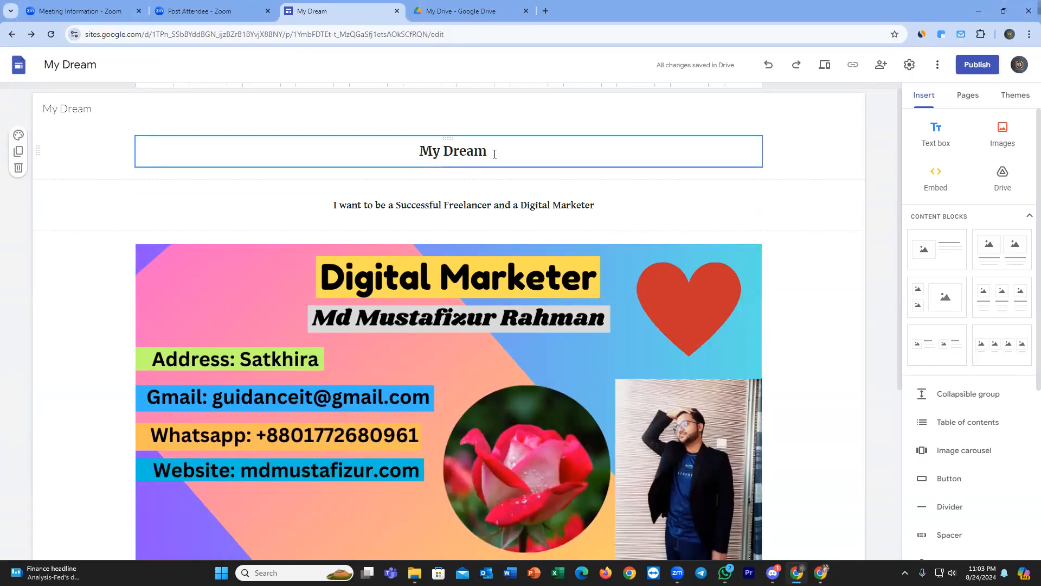
left_click(606, 210)
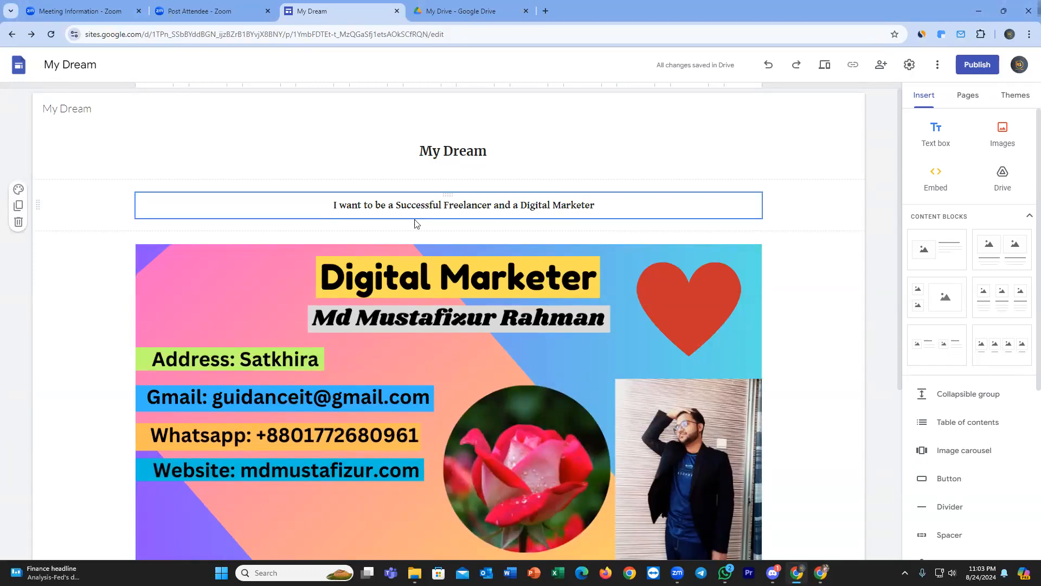
scroll(399, 245, "down", 4)
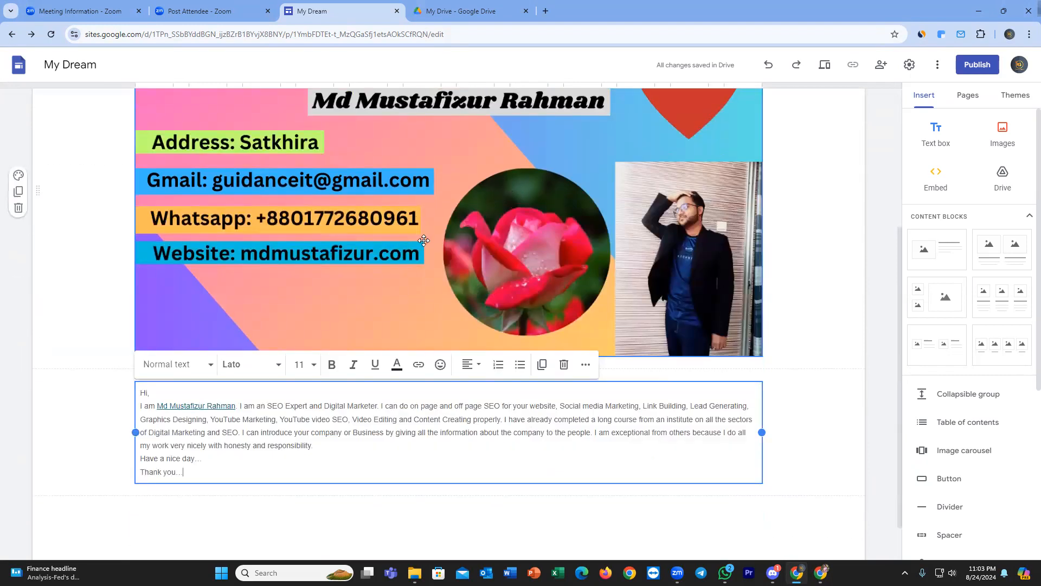
scroll(495, 270, "up", 3)
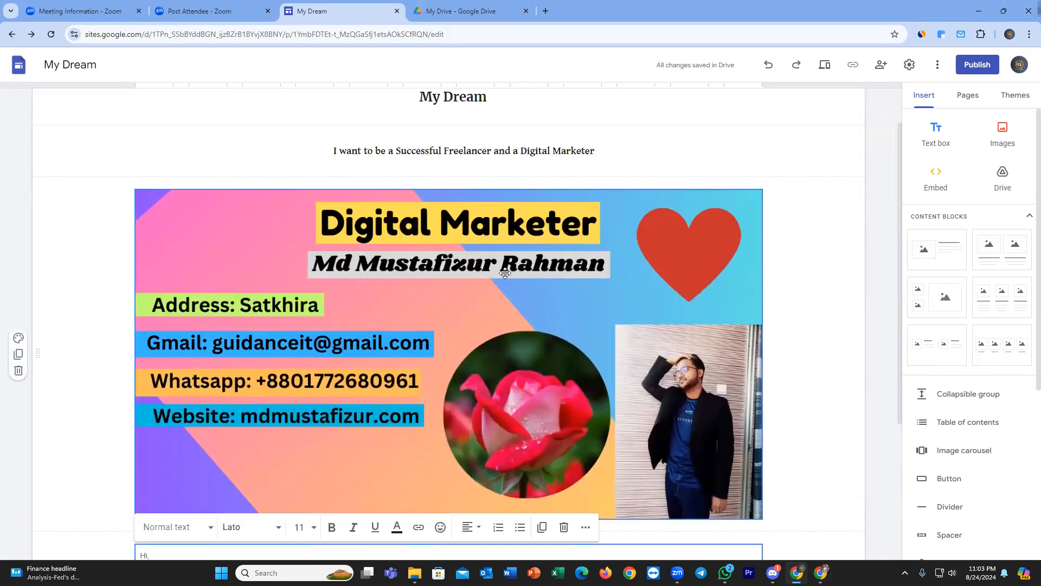
scroll(488, 277, "down", 4)
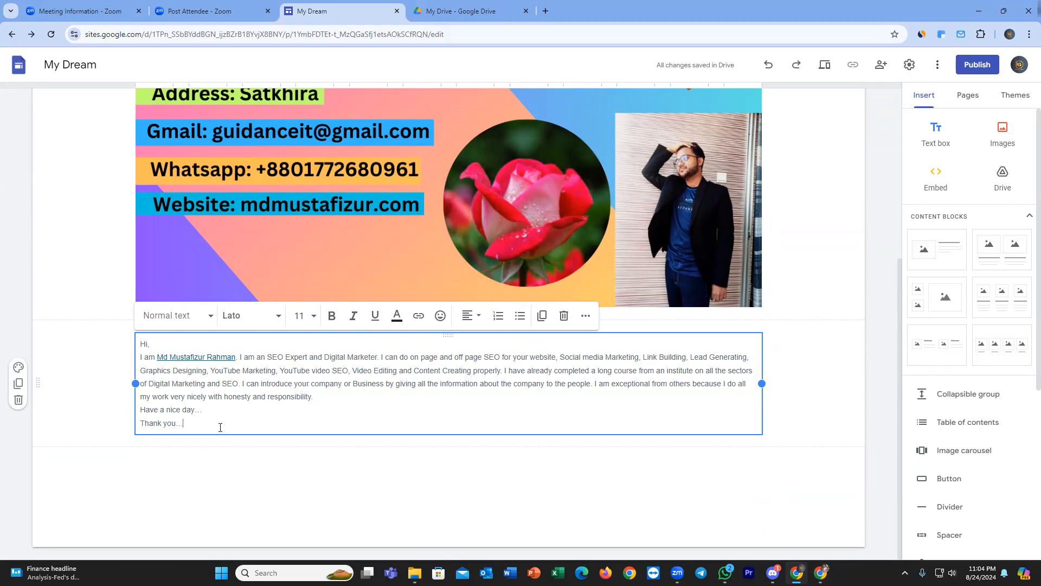
scroll(840, 279, "up", 3)
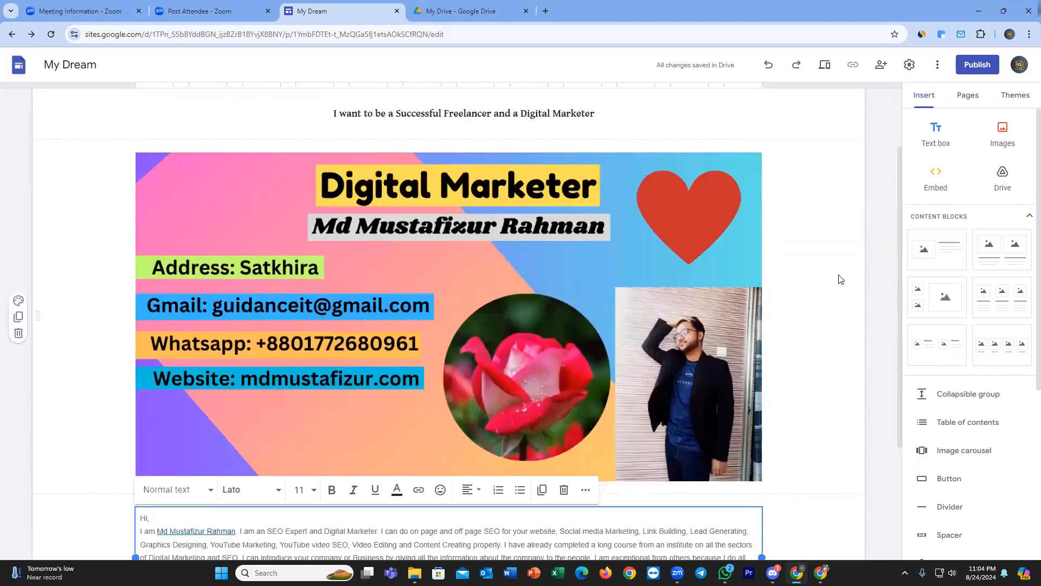
scroll(840, 279, "up", 2)
left_click(939, 142)
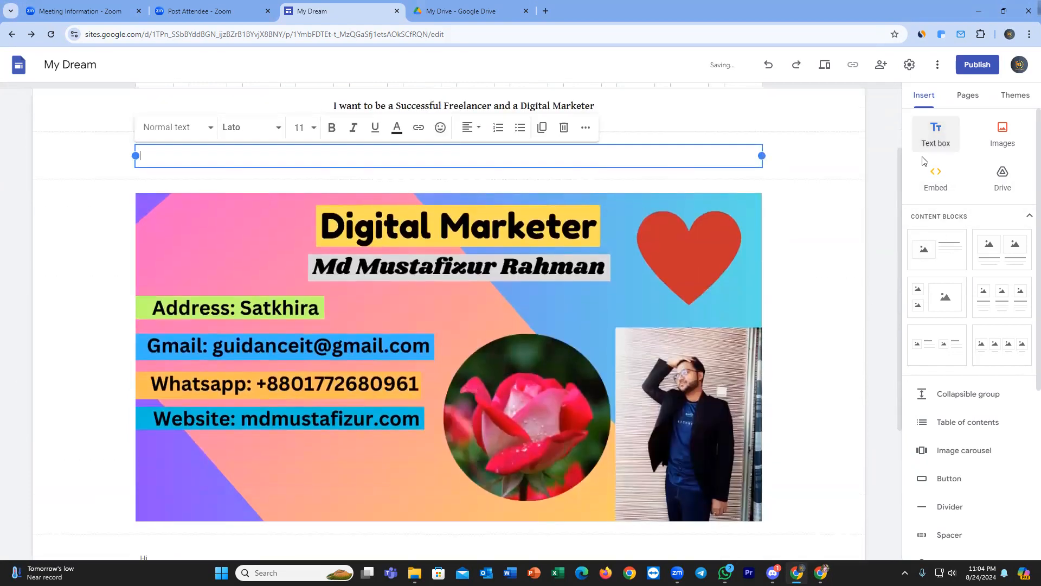
left_click(580, 148)
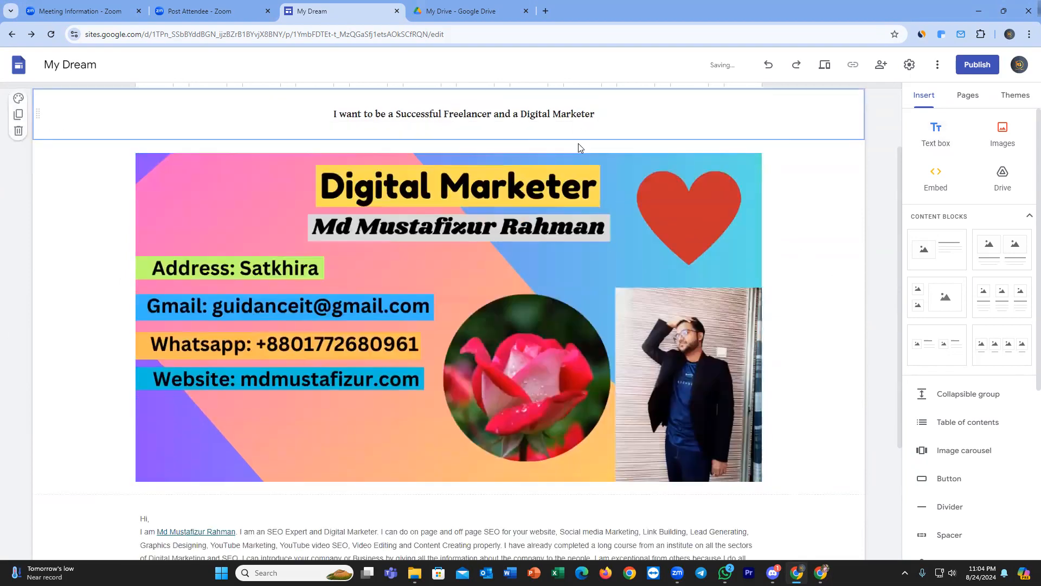
Add a text box below the introduction text reading "For know me CLICK below".
scroll(640, 233, "down", 3)
left_click(615, 384)
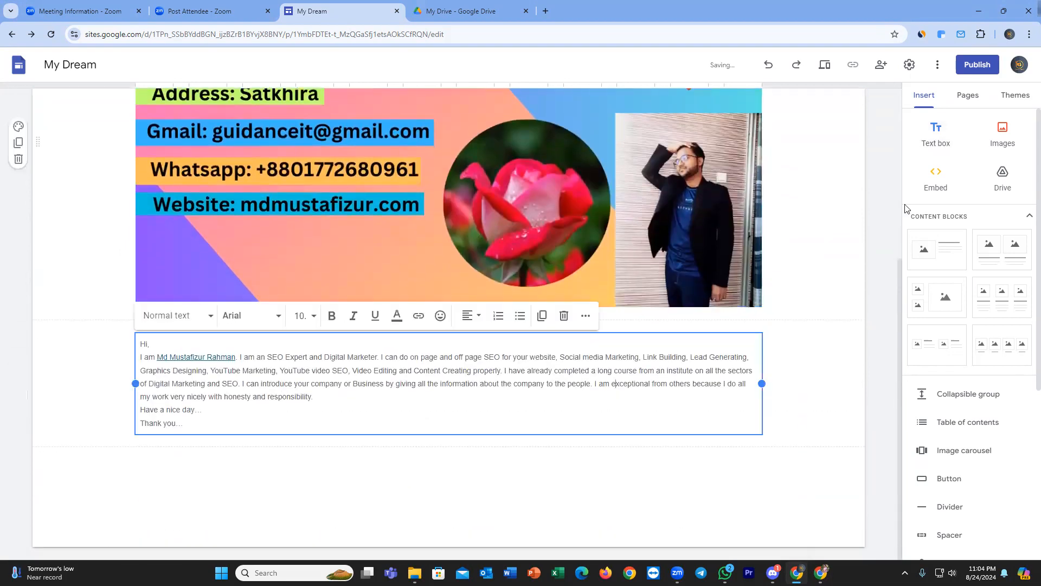
left_click(935, 135)
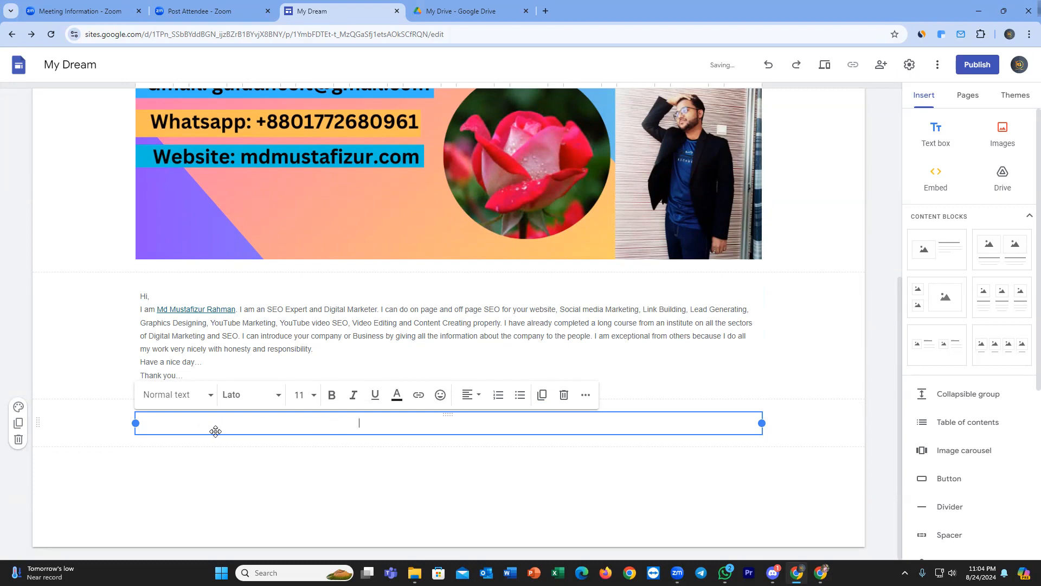
type("F")
type("K BELOW")
key("BackSpace")
key("BackSpace")
key("BackSpace")
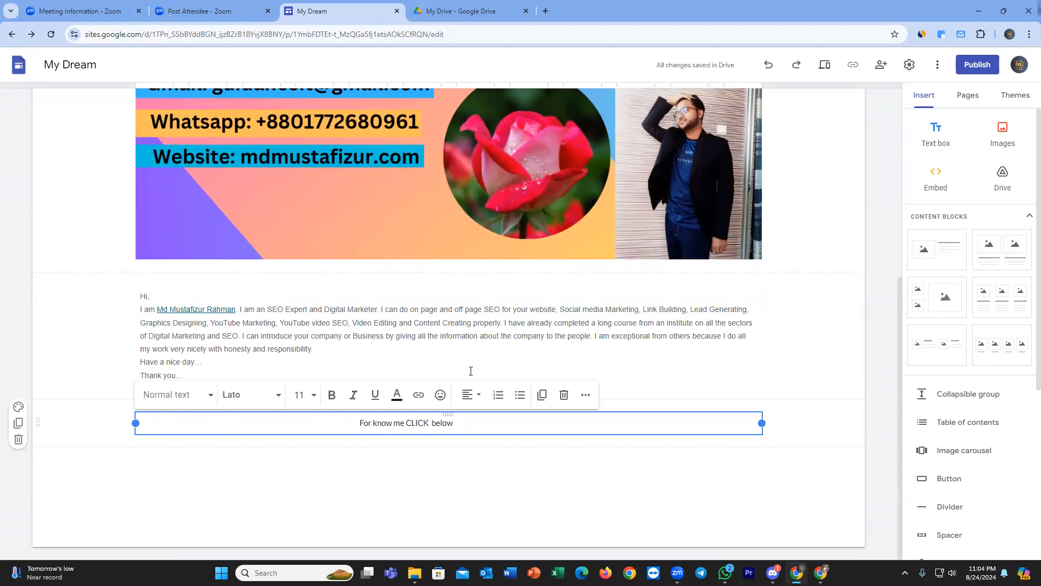
scroll(471, 371, "up", 5)
scroll(450, 295, "down", 4)
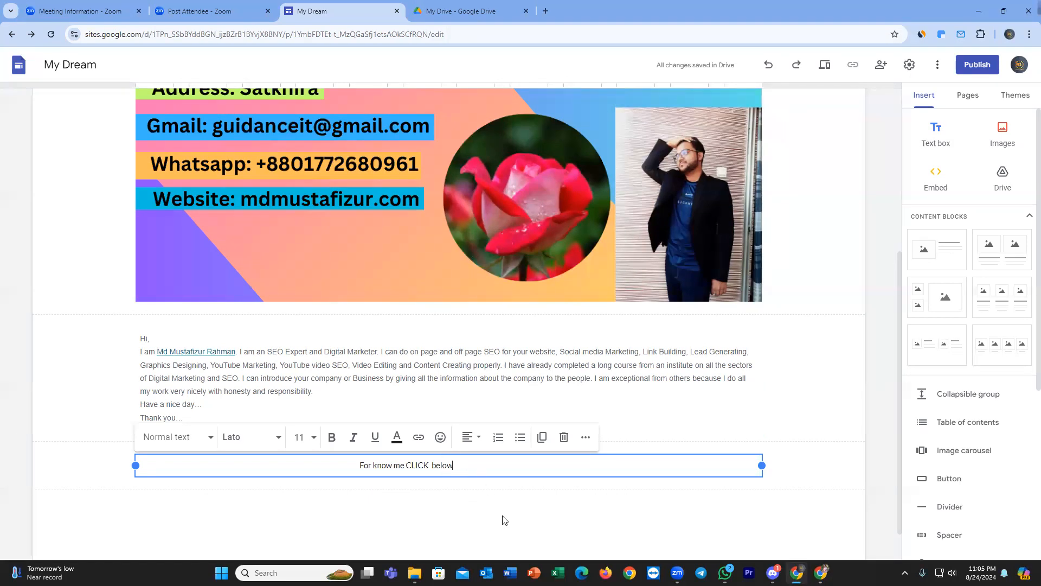
scroll(529, 510, "down", 1)
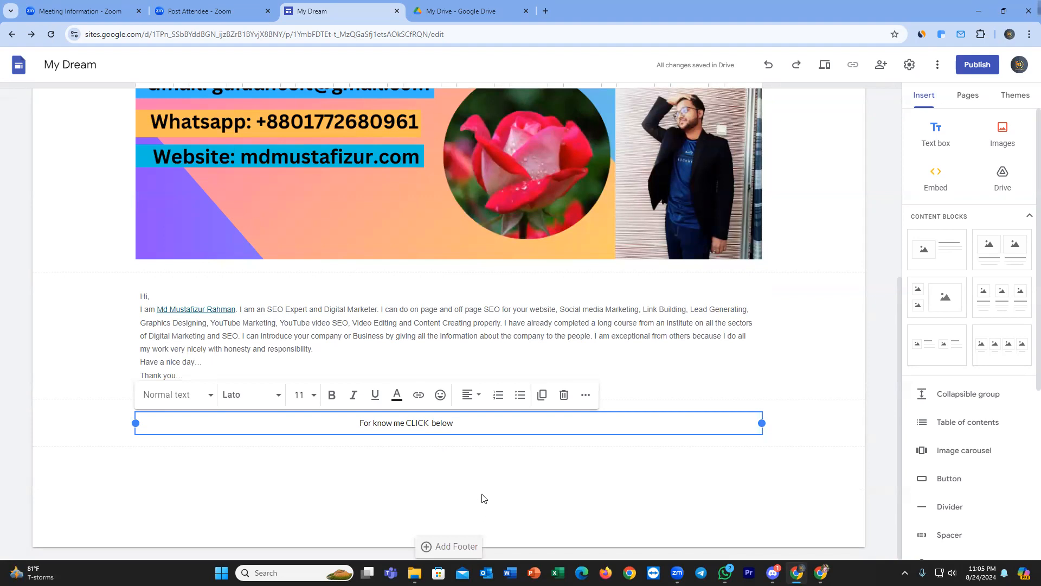
Search Google Images for "click button" in a new browser tab.
left_click(545, 12)
left_click(423, 219)
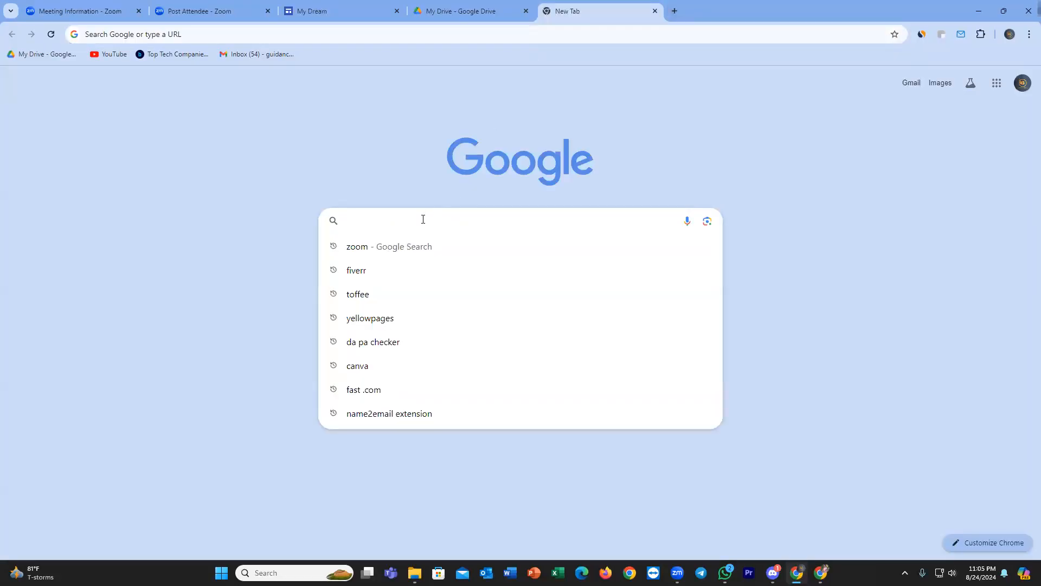
type("cl")
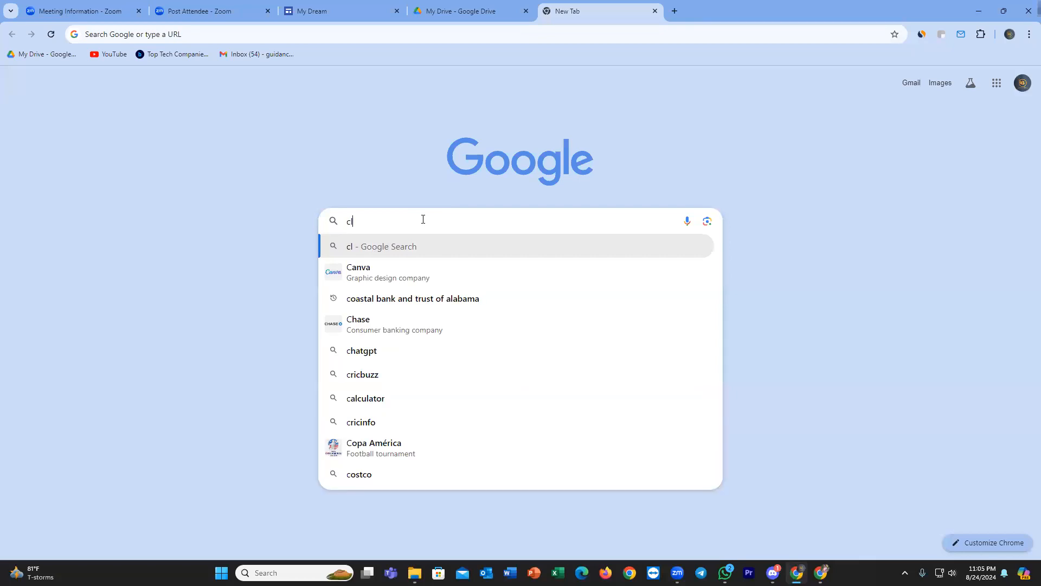
type("ick")
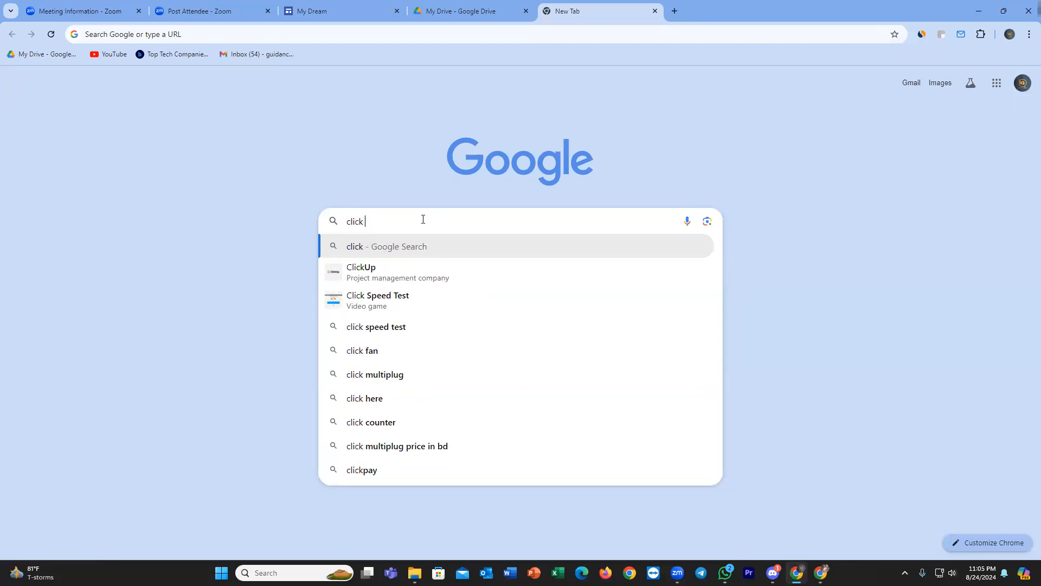
type(" bu")
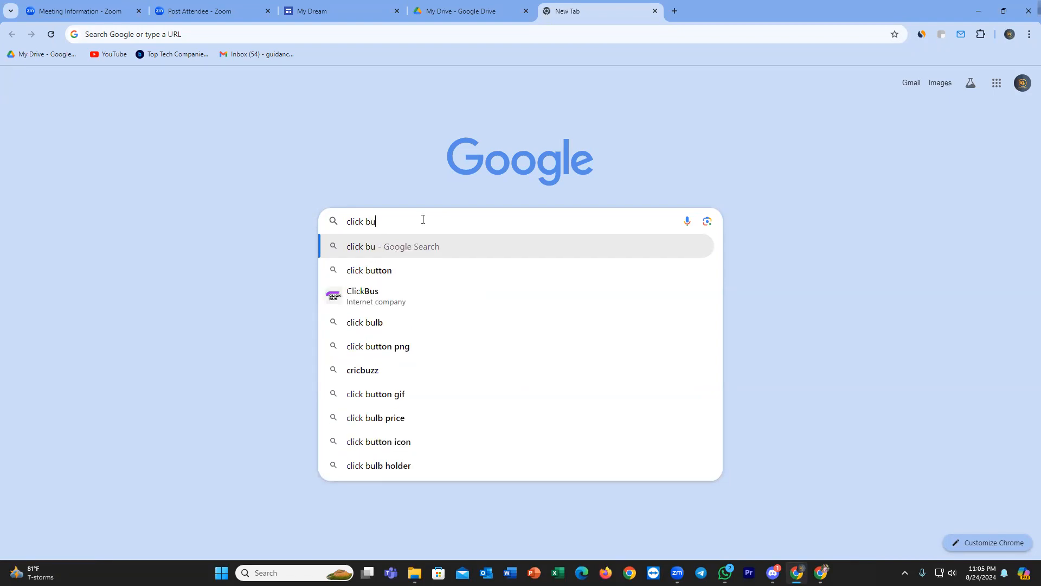
left_click(395, 268)
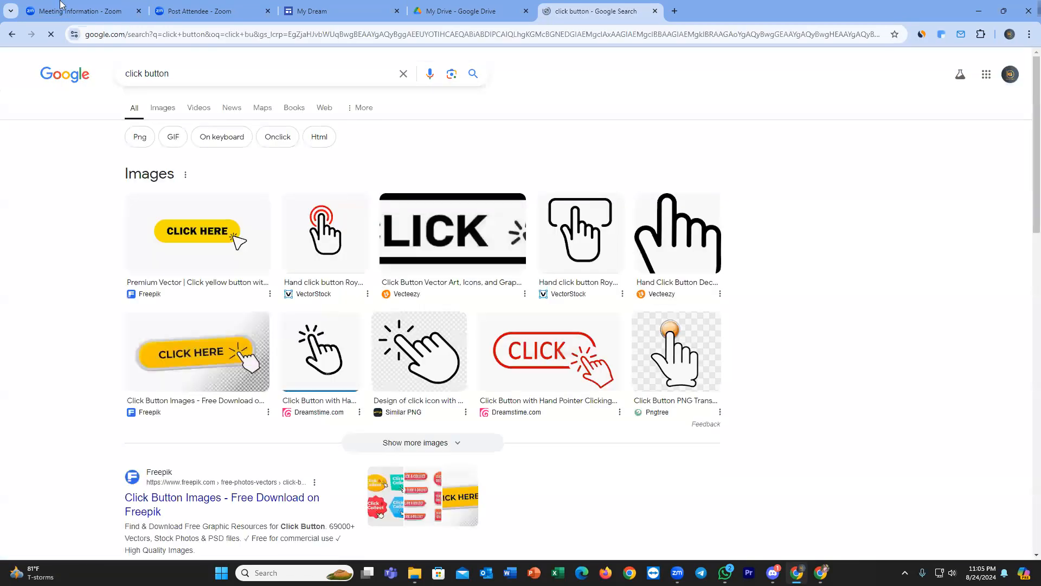
left_click(163, 107)
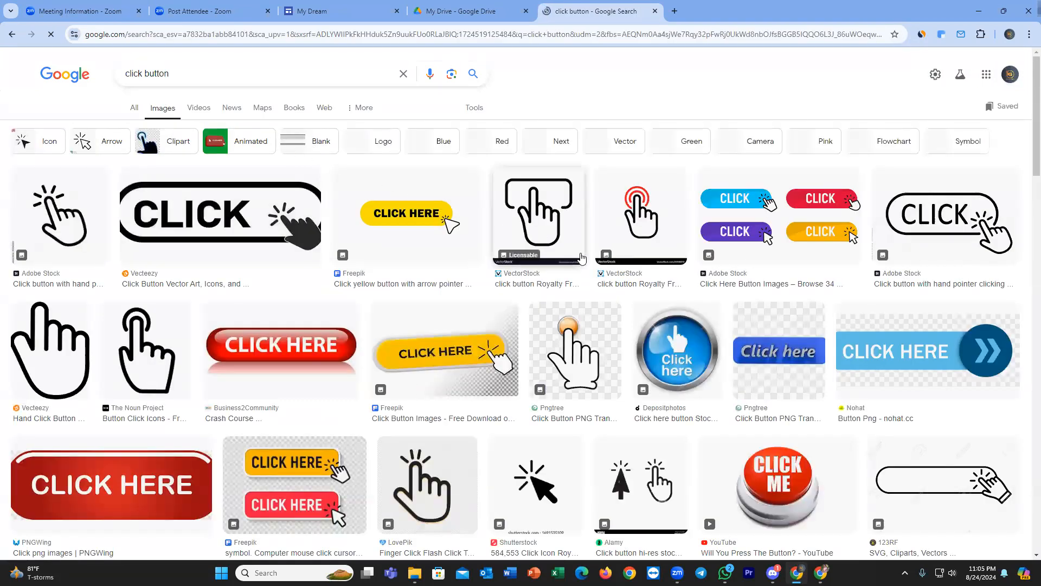
Save the "Click Click Clicker" red button image as the PNG file "download" in the Downloads folder, replacing the existing file.
scroll(434, 261, "down", 1)
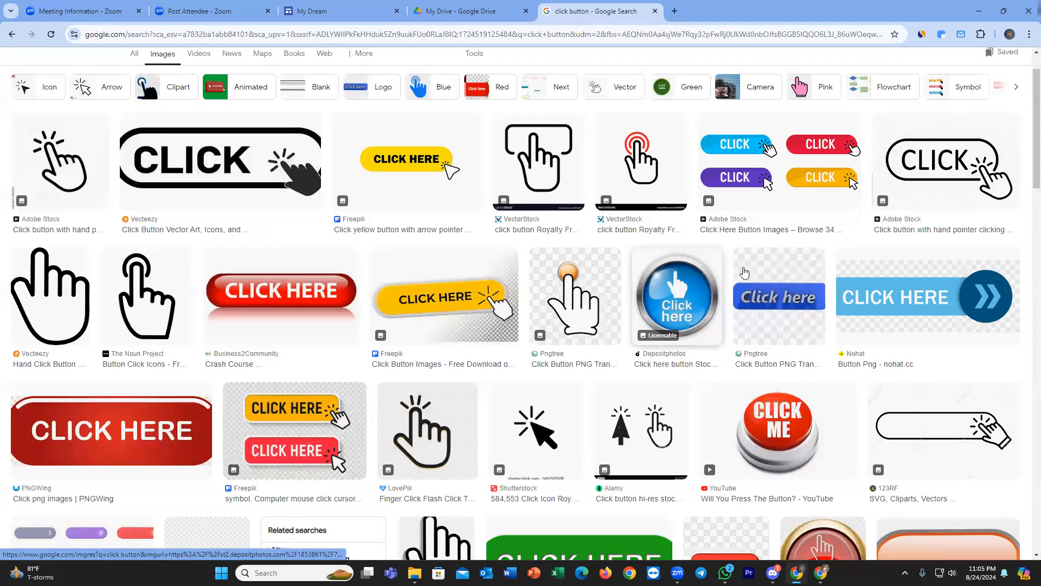
scroll(744, 273, "down", 4)
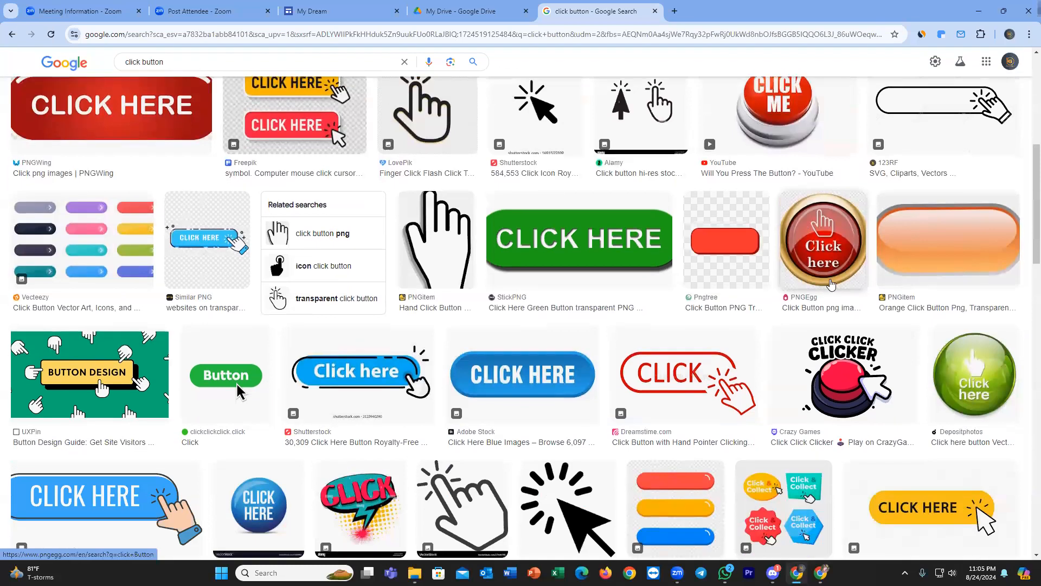
scroll(818, 268, "down", 2)
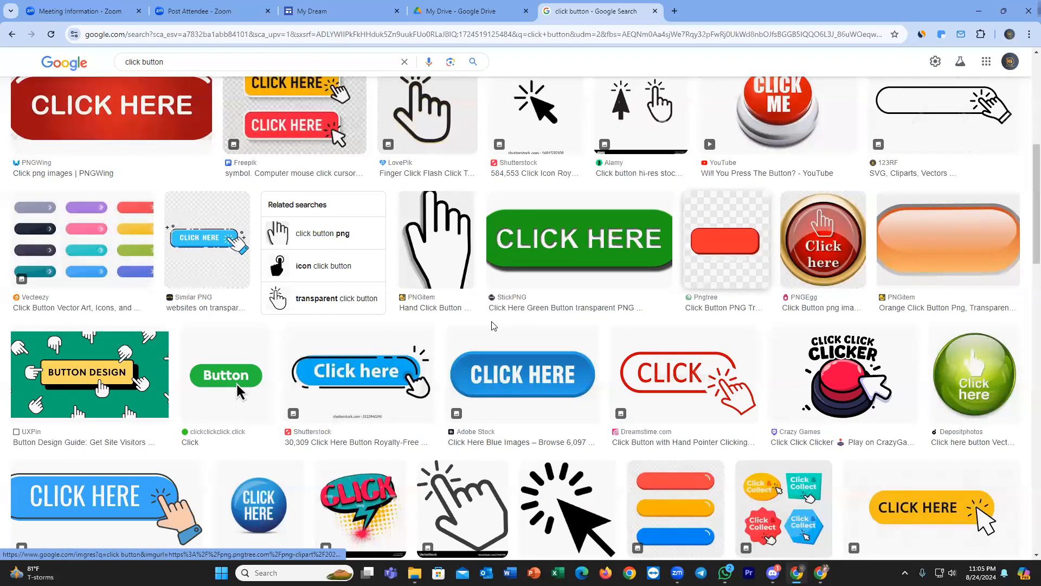
scroll(705, 255, "down", 3)
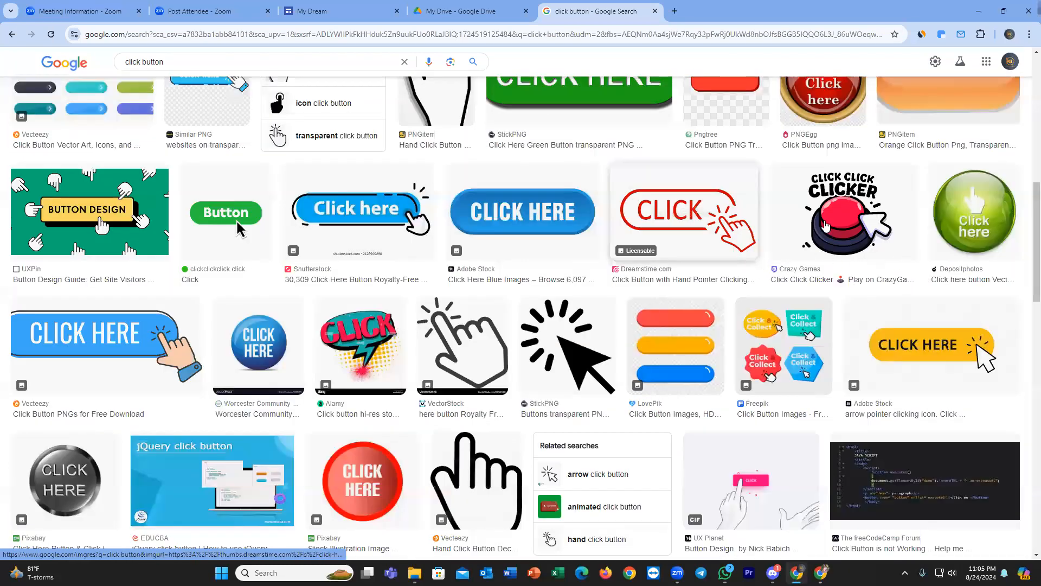
right_click(835, 226)
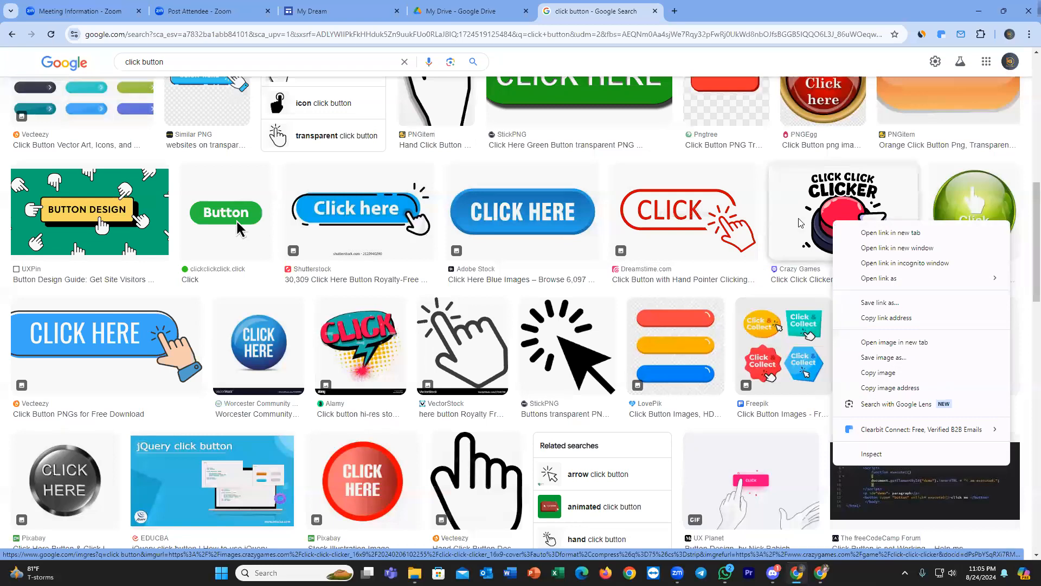
left_click(764, 169)
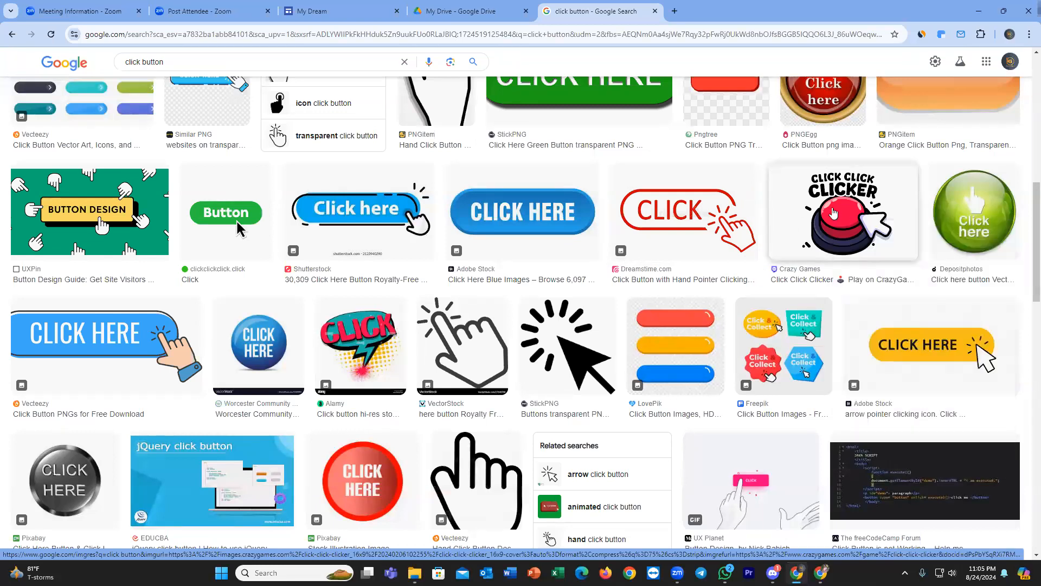
right_click(820, 203)
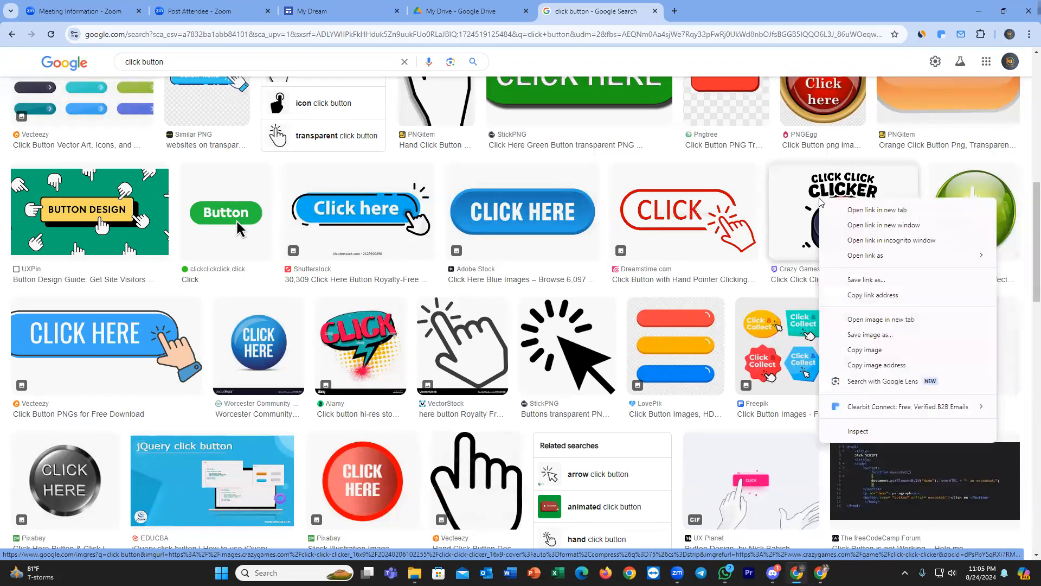
left_click(868, 335)
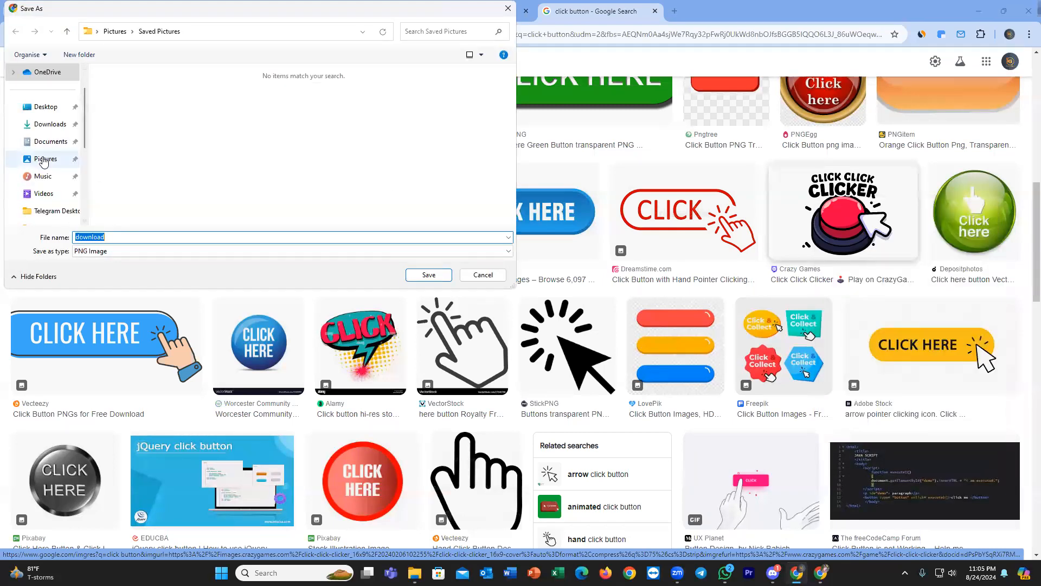
left_click(59, 165)
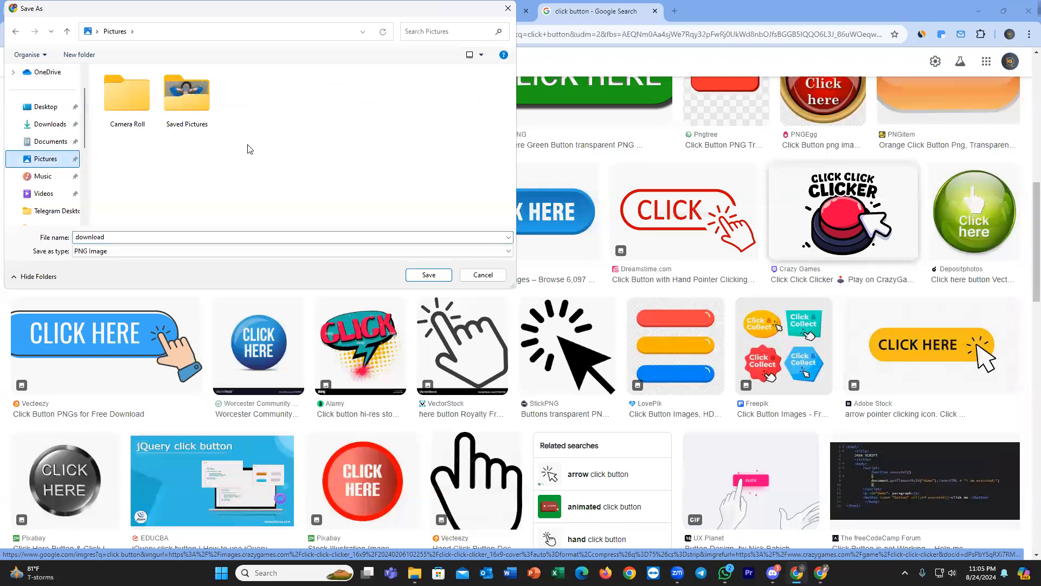
left_click(50, 141)
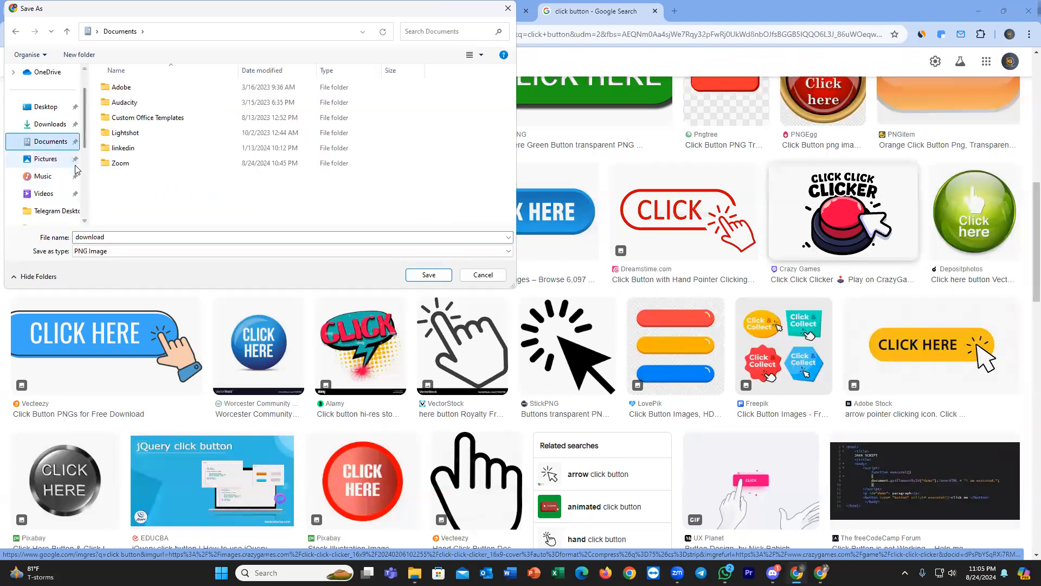
left_click(74, 124)
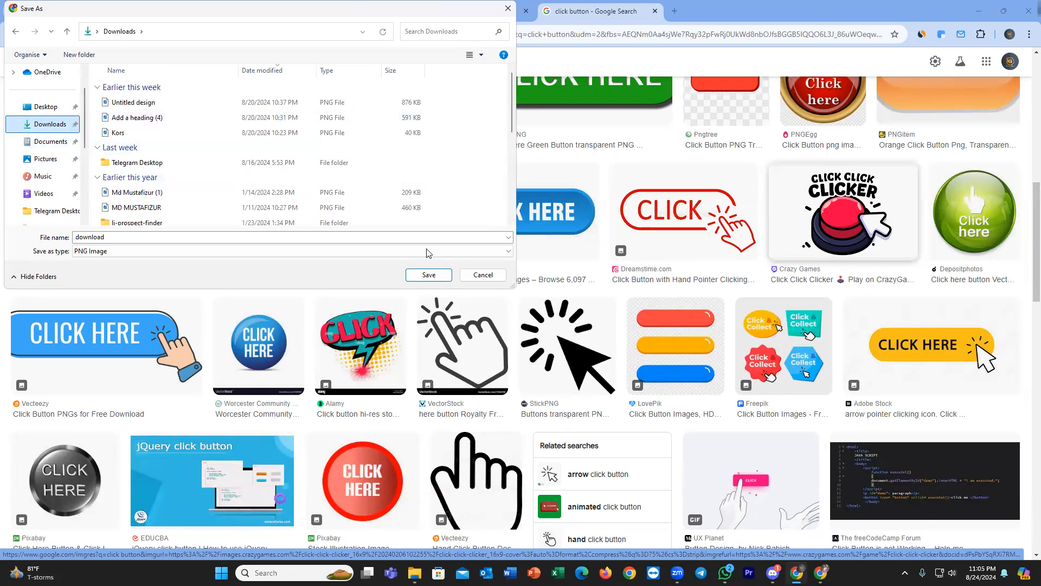
left_click(426, 276)
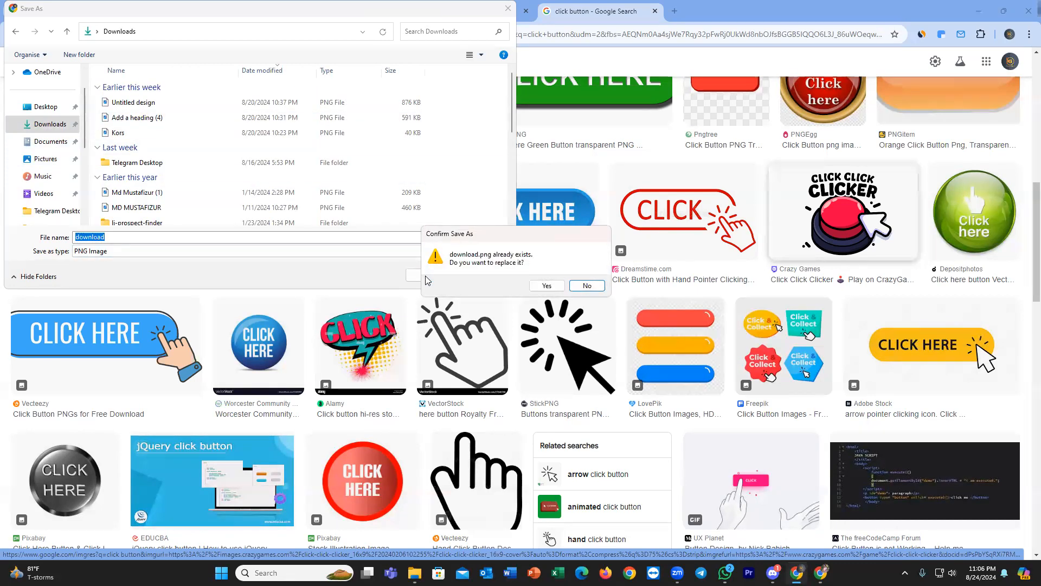
left_click(546, 285)
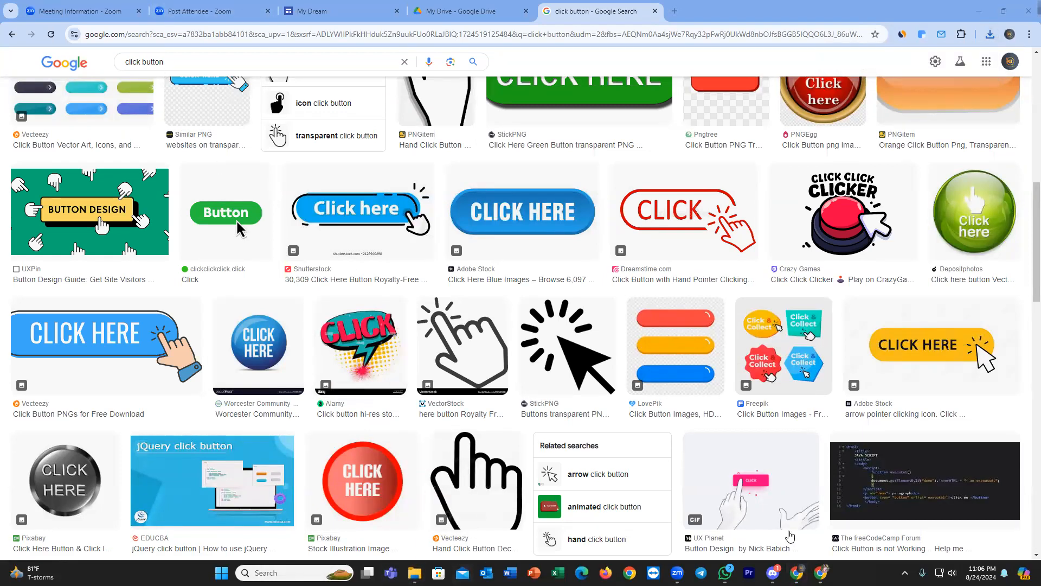
Inspect the saved download.png from the Downloads folder at different zoom levels, and close the image viewer and the folder window.
left_click(414, 572)
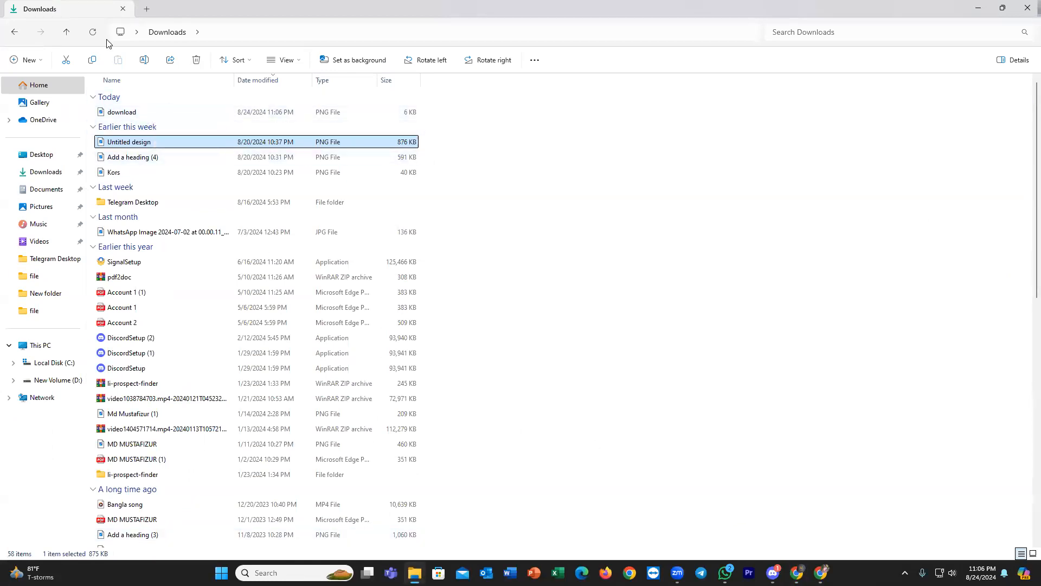
left_click(144, 113)
double_click(144, 112)
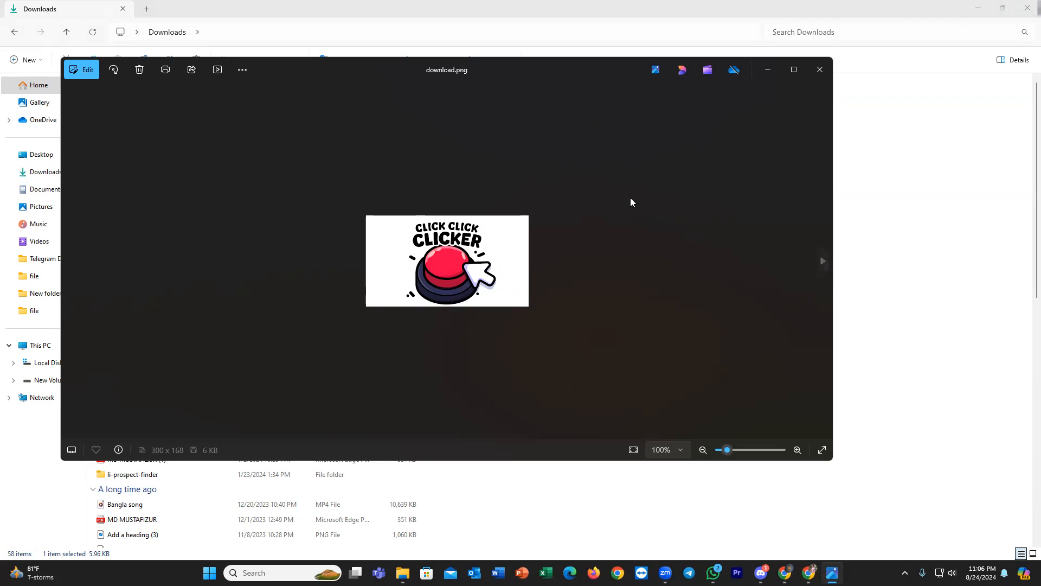
left_click_drag(738, 442, 703, 462)
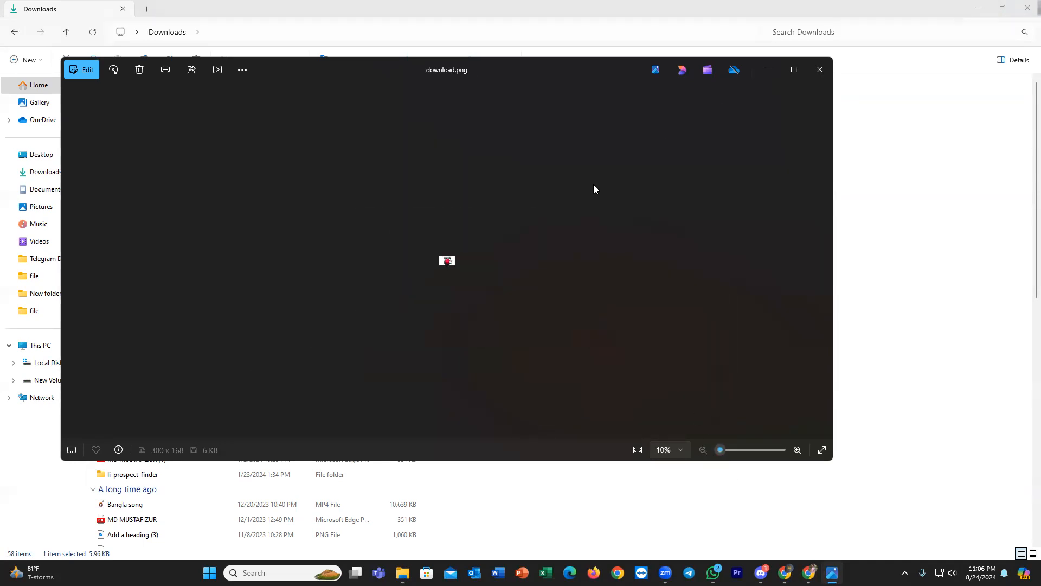
scroll(593, 184, "up", 10)
scroll(482, 132, "down", 4)
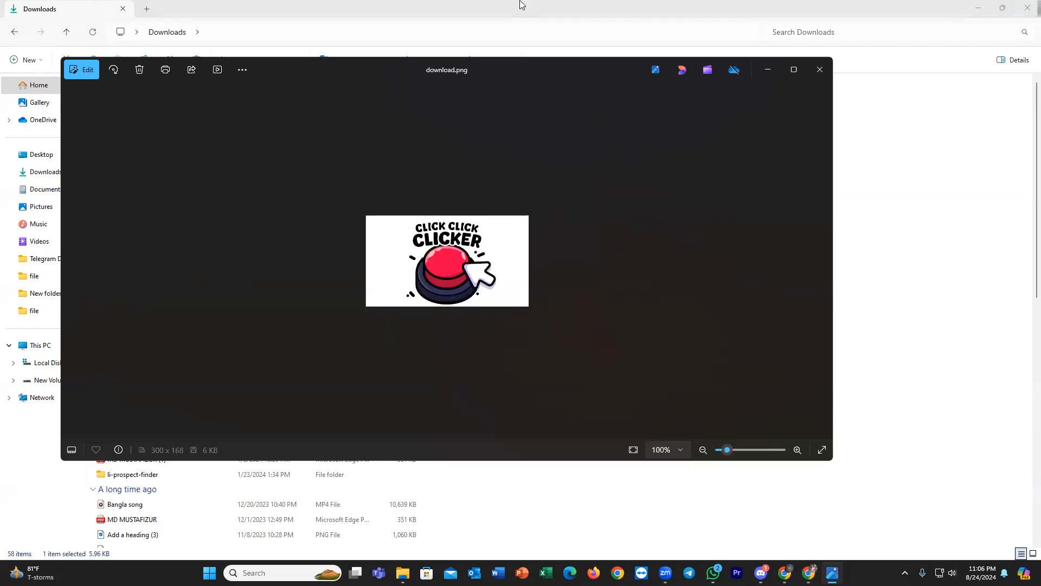
left_click(820, 70)
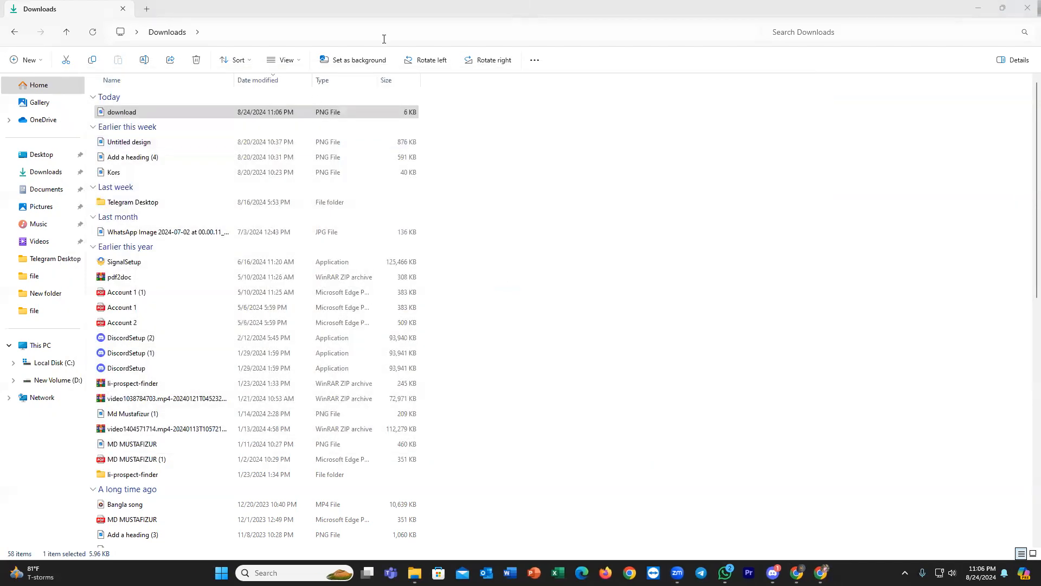
left_click(1028, 6)
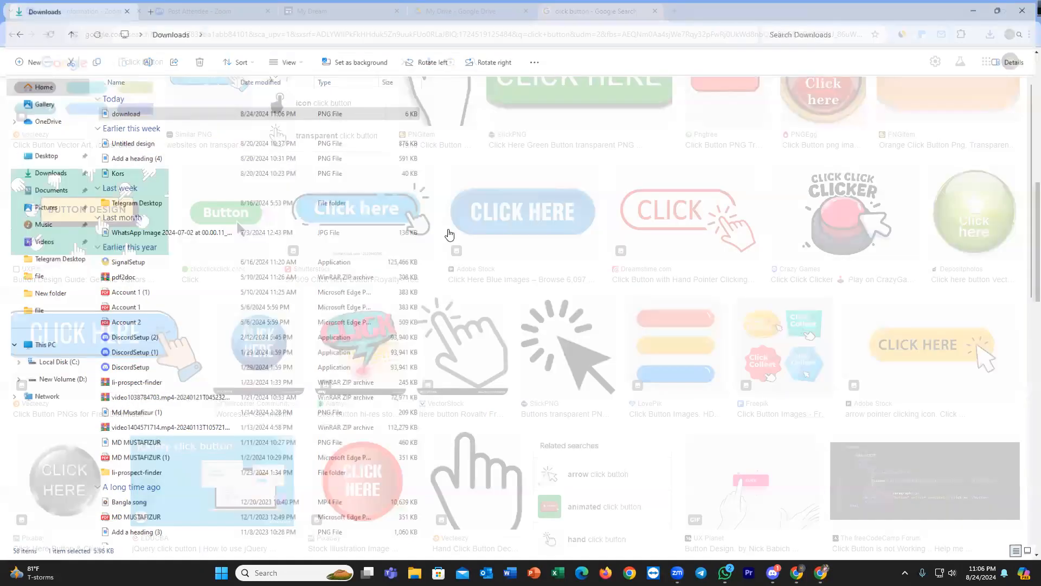
Switch back to the "My Dream" site, upload the "download" image and centre it below the "For know me CLICK below" text.
left_click(358, 11)
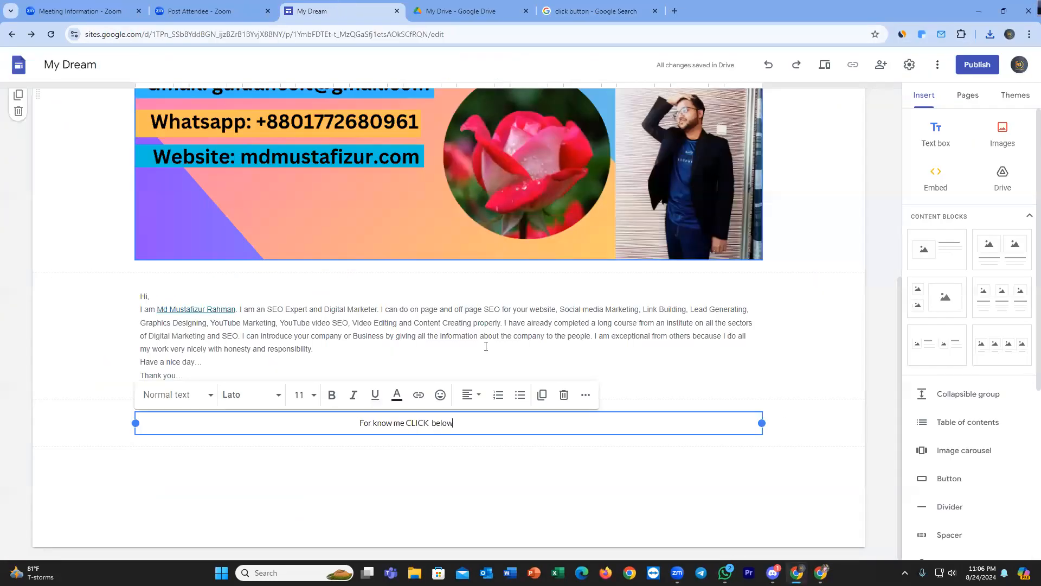
left_click(1000, 138)
left_click(1002, 169)
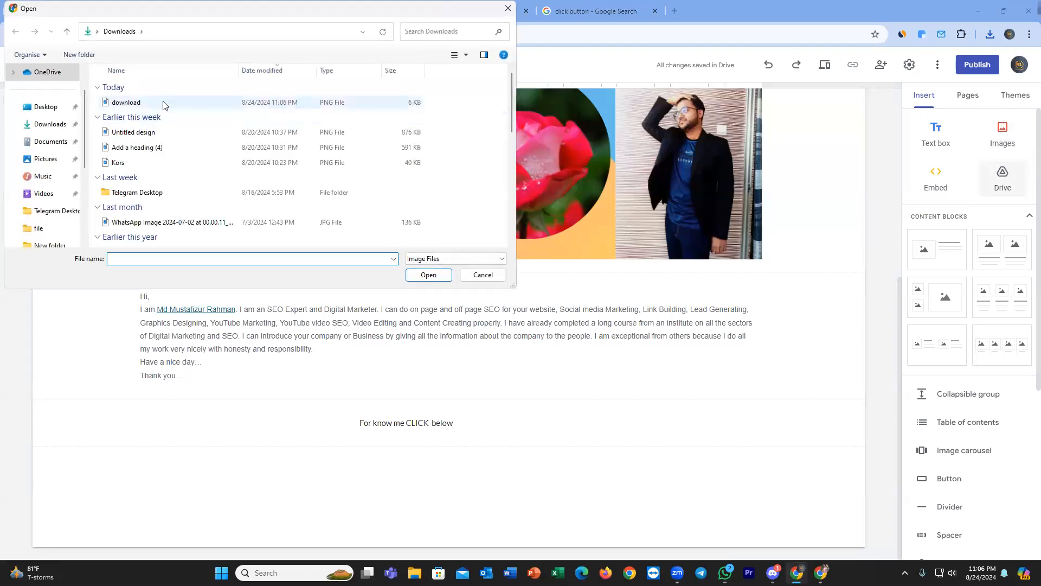
left_click(163, 102)
left_click(440, 277)
left_click_drag(237, 391, 452, 367)
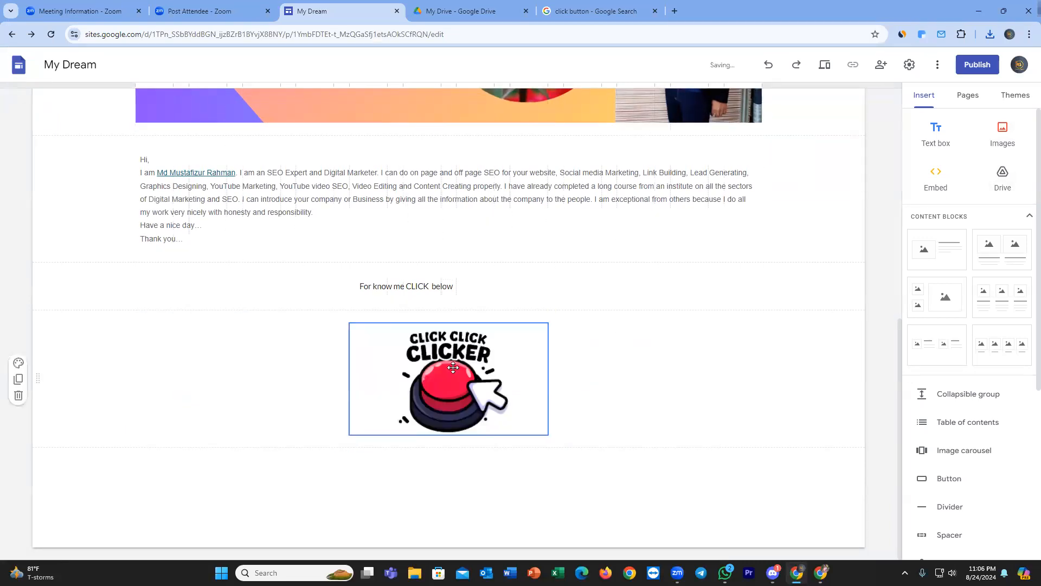
Shrink the red "Click Click Clicker" button image below the "For know me CLICK below" text.
left_click(504, 408)
left_click_drag(547, 434, 494, 434)
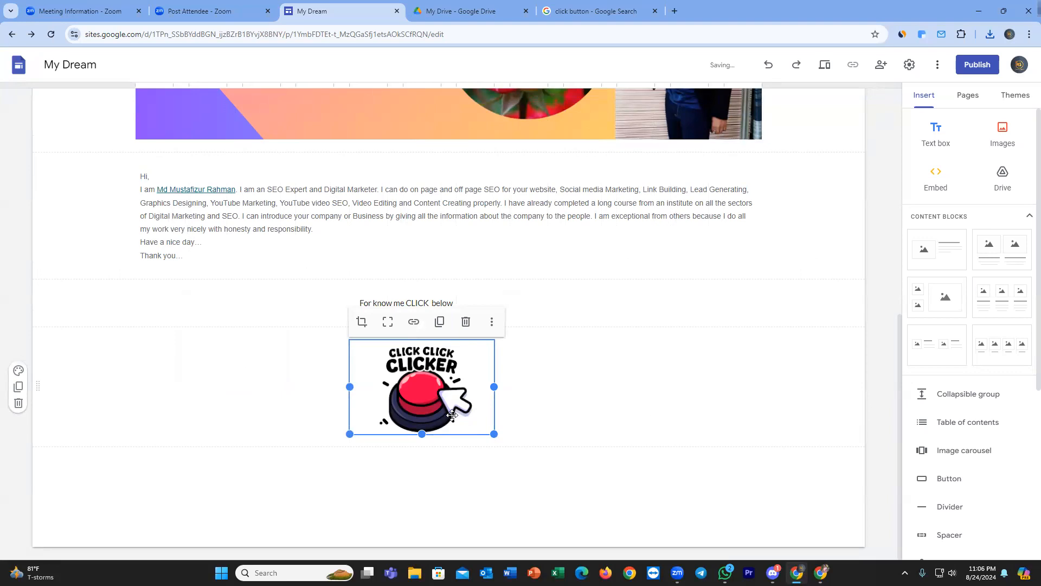
mouse_move(493, 433)
left_mouse_down()
mouse_move(476, 425)
mouse_move(494, 429)
left_mouse_up()
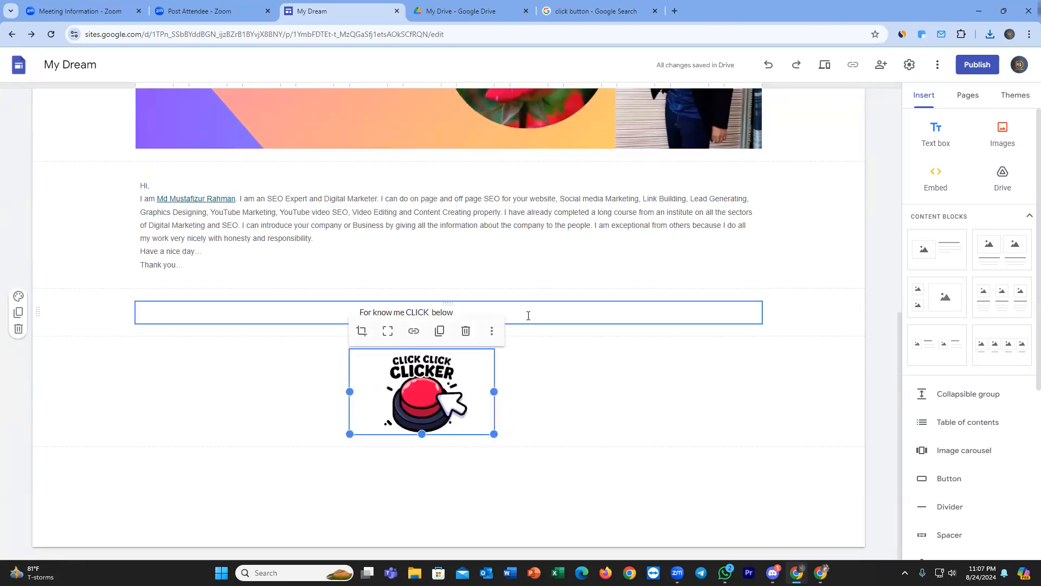
Make the "For know me CLICK below" text bold and set its font size to 14.
left_click_drag(466, 311, 359, 313)
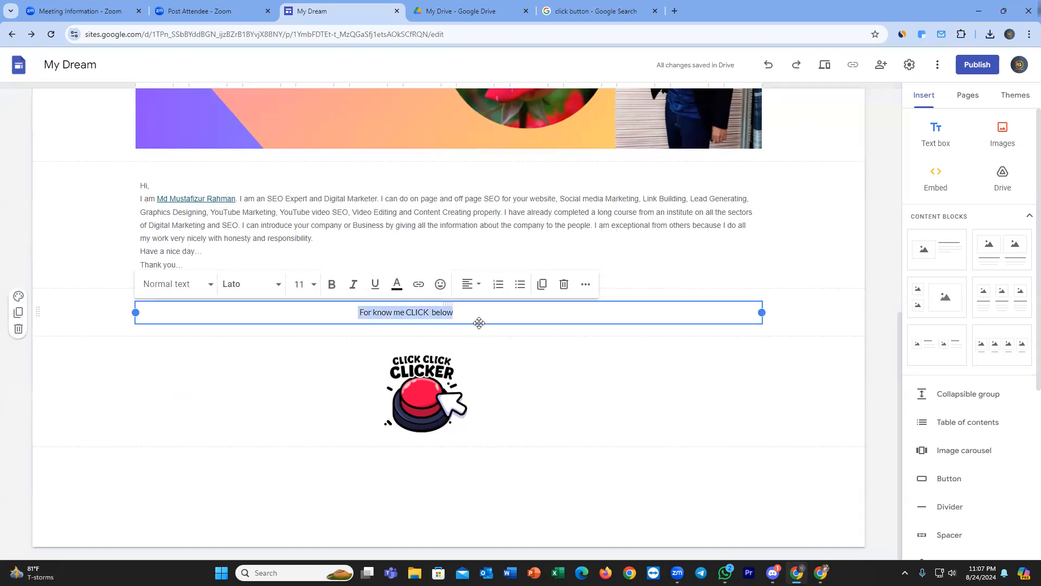
left_click_drag(428, 312, 361, 313)
left_click(331, 283)
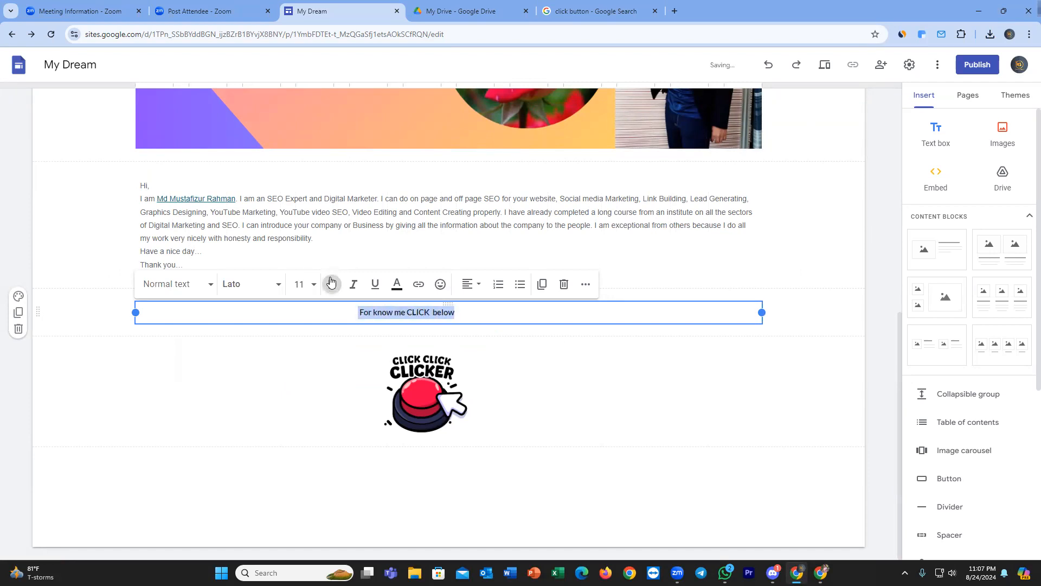
left_click(304, 284)
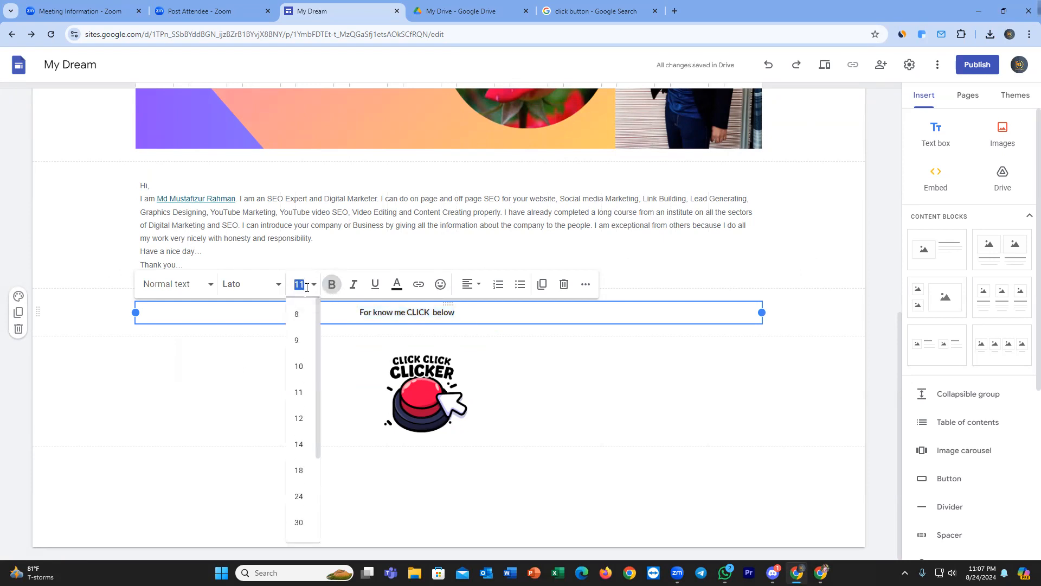
left_click(299, 418)
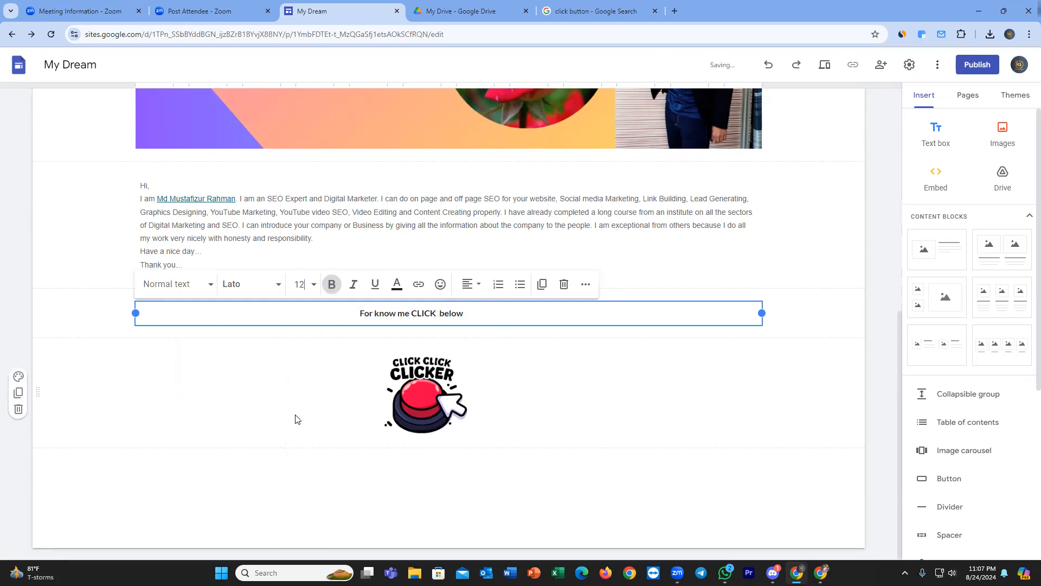
left_click(317, 289)
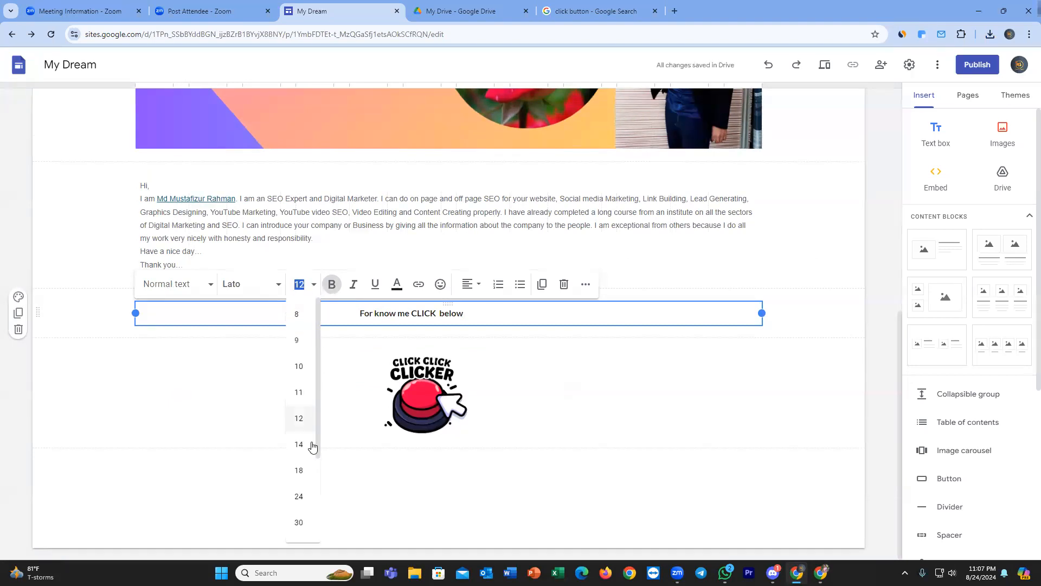
left_click(298, 446)
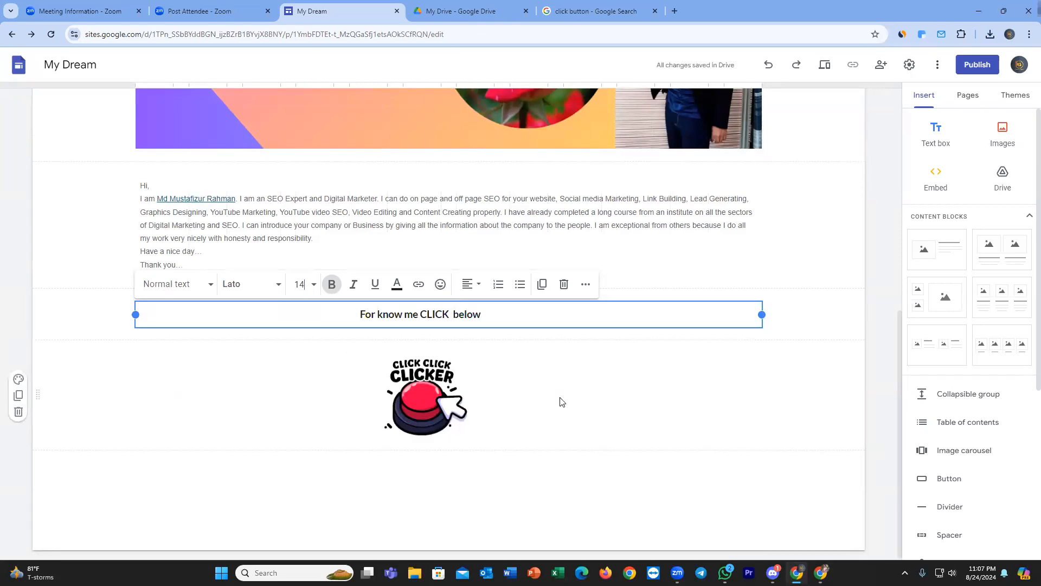
Review the whole page layout from the "My Dream" heading down to the button image.
scroll(767, 374, "up", 8)
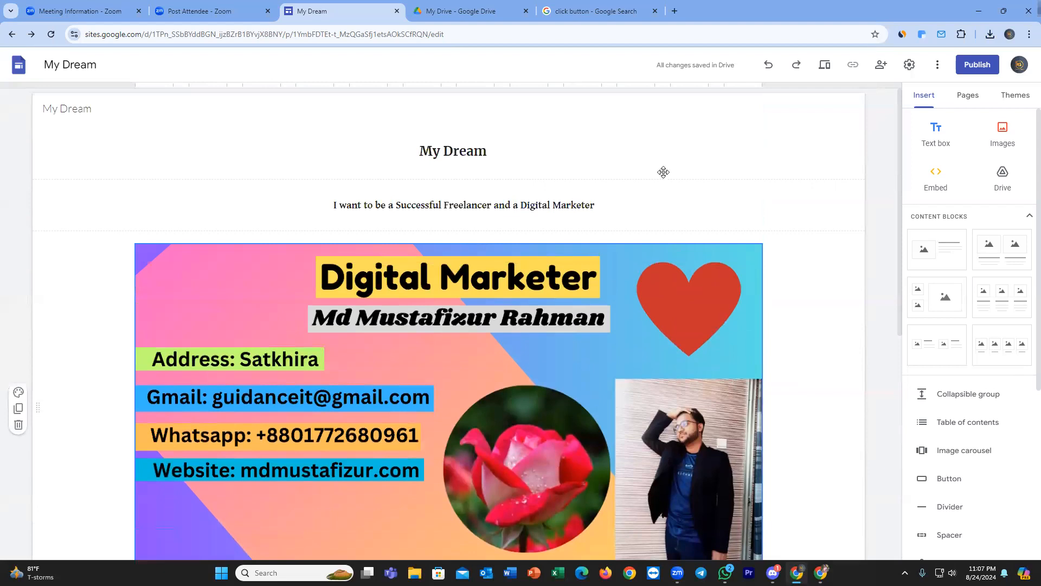
scroll(629, 274, "down", 5)
scroll(628, 273, "down", 3)
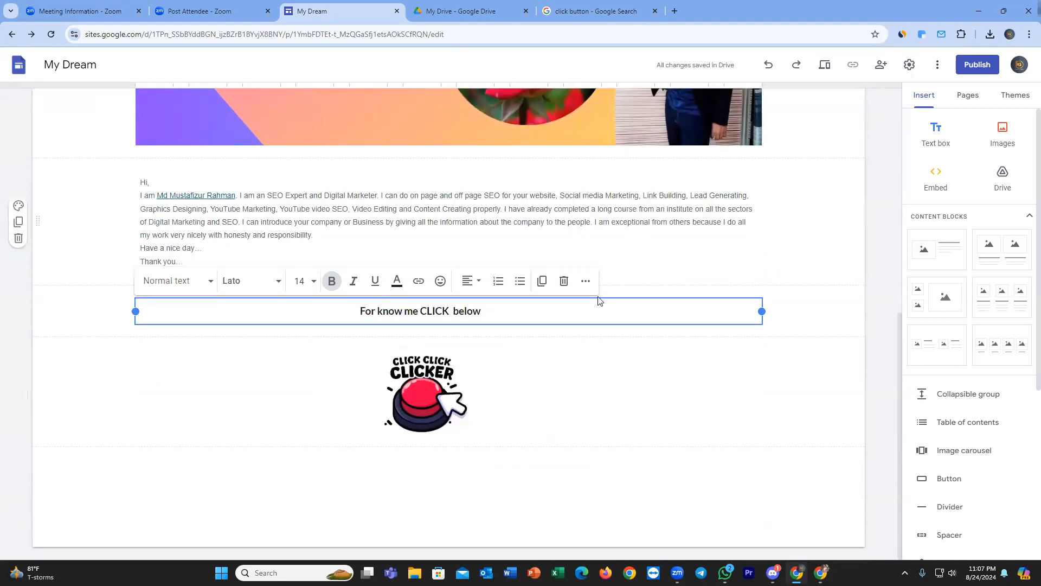
left_click(810, 248)
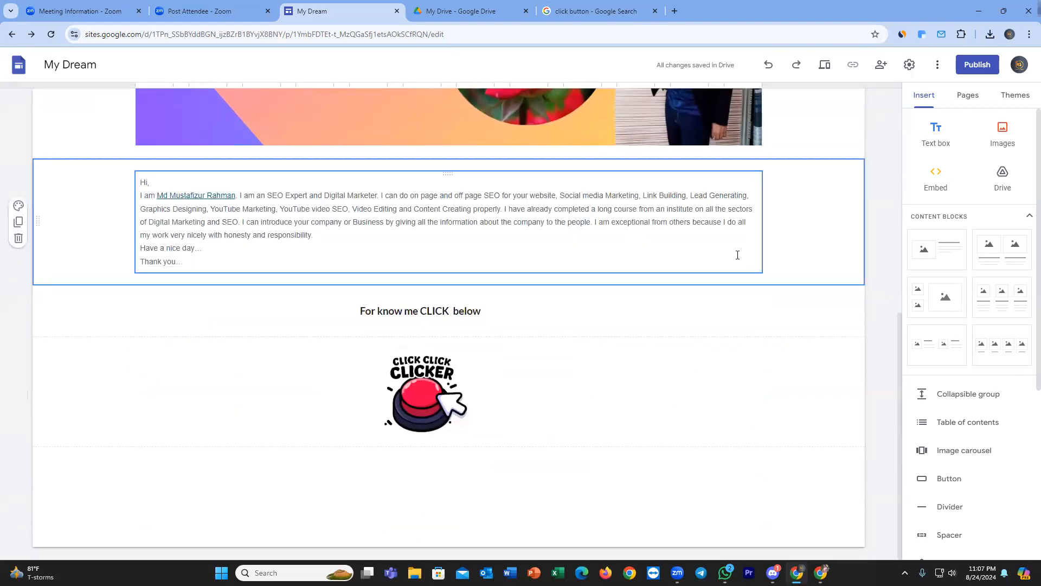
scroll(724, 247, "up", 9)
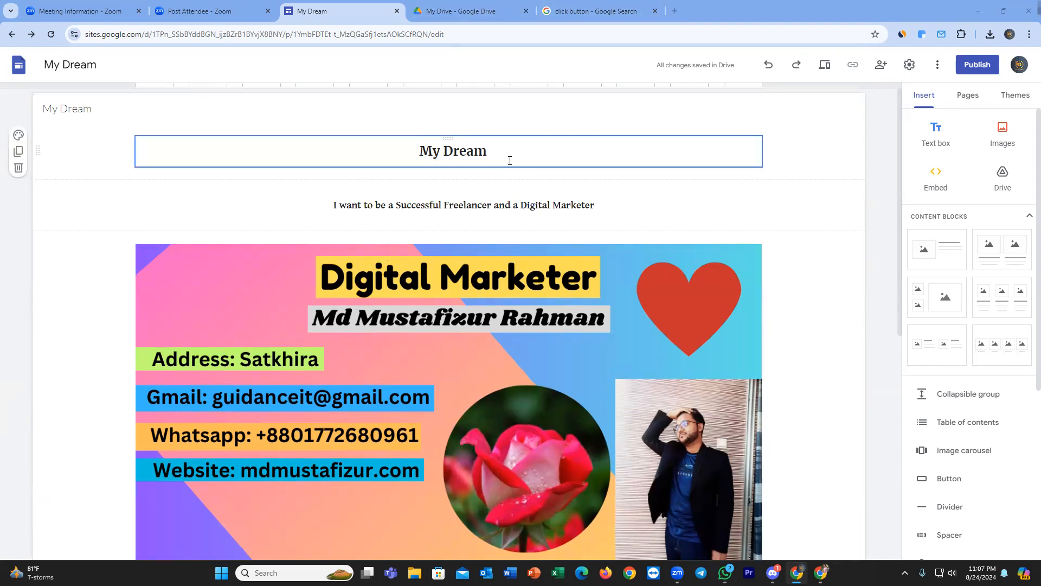
scroll(507, 307, "down", 8)
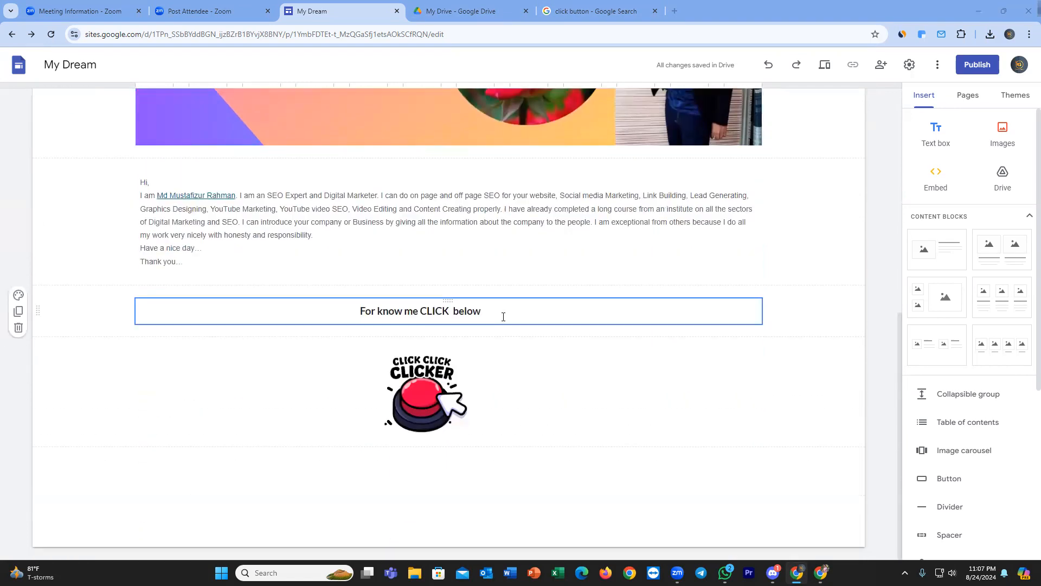
scroll(503, 317, "up", 10)
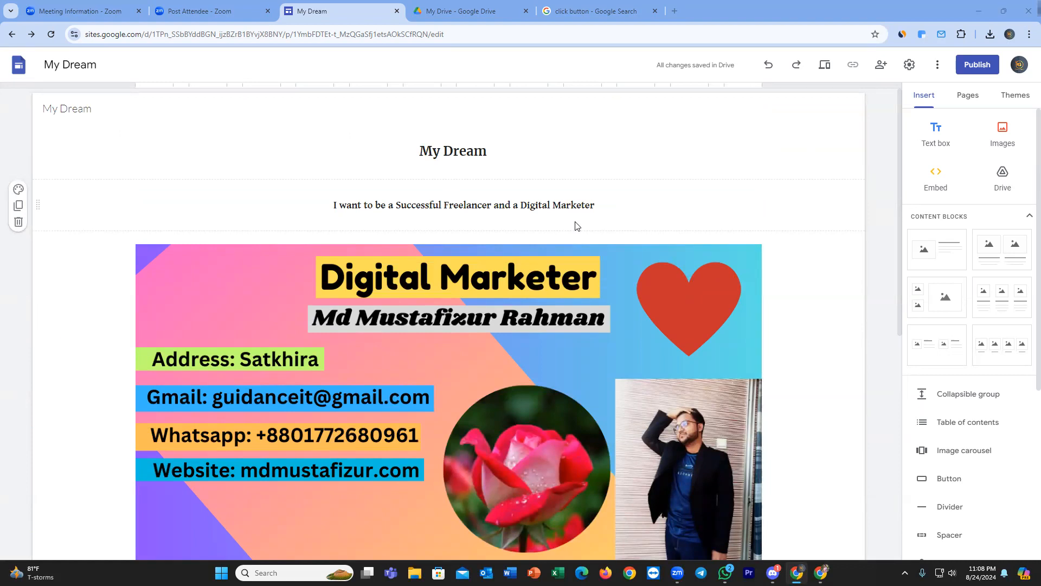
scroll(575, 225, "down", 8)
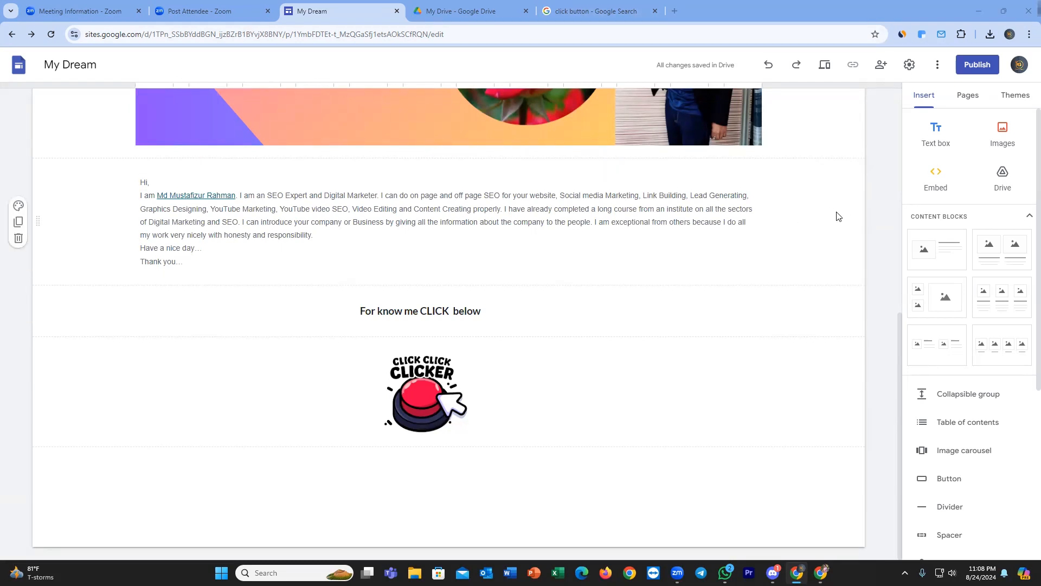
scroll(838, 216, "up", 9)
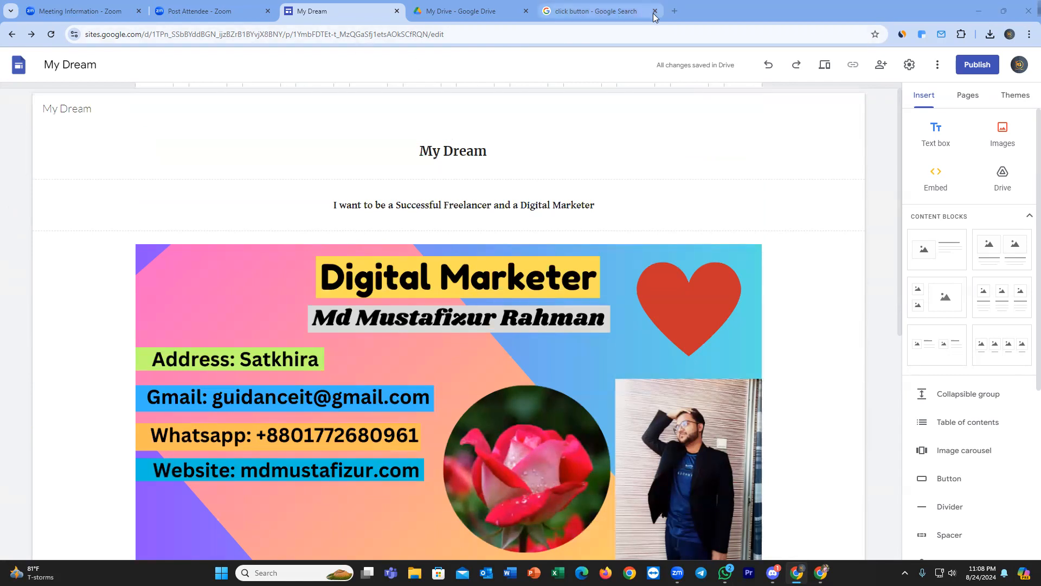
Open the site owner's personal website in a new browser tab and close the "click button" search tab.
left_click(675, 11)
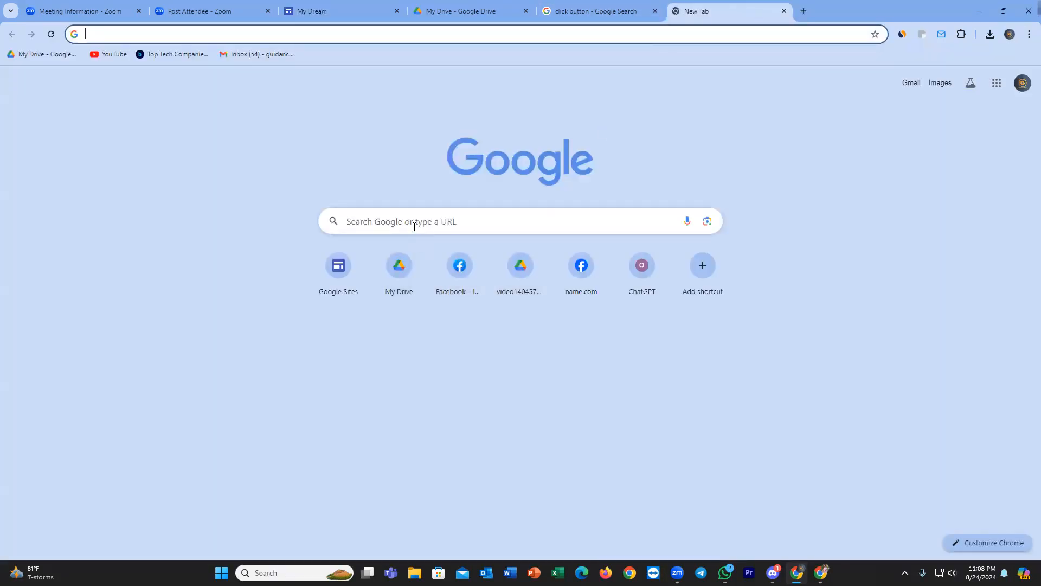
left_click(413, 226)
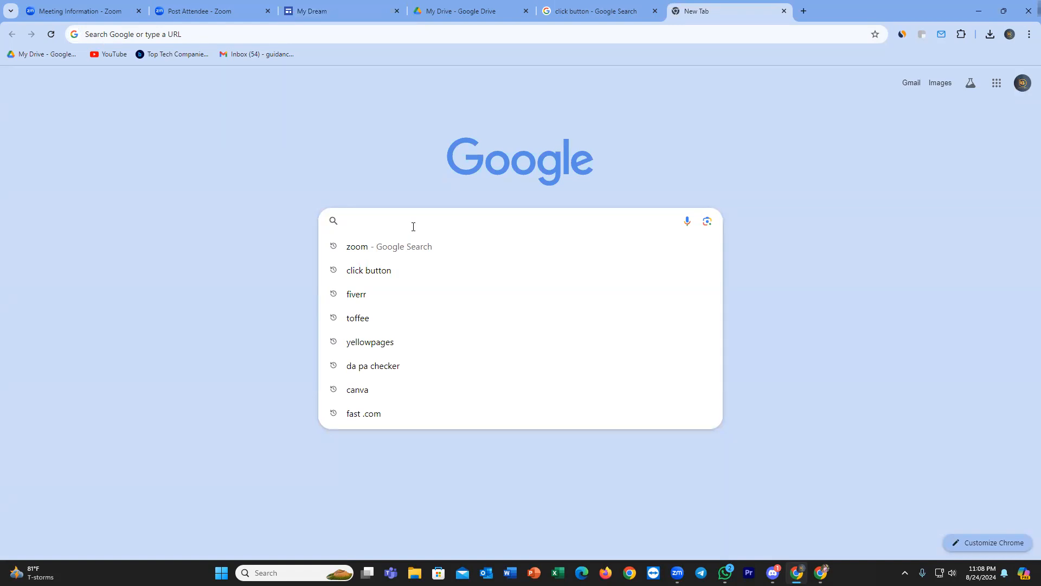
type("m")
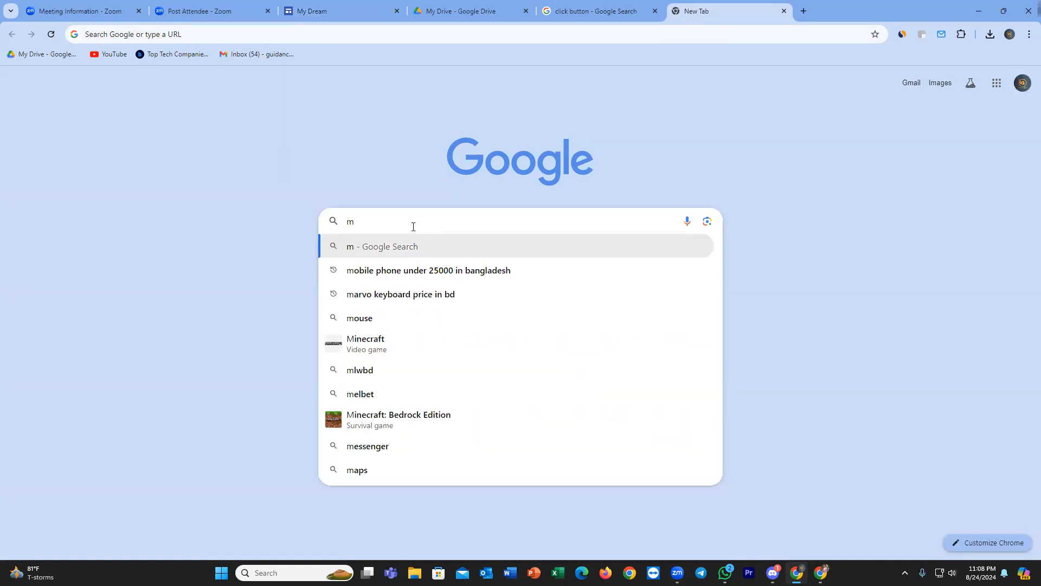
type("dmusytaf")
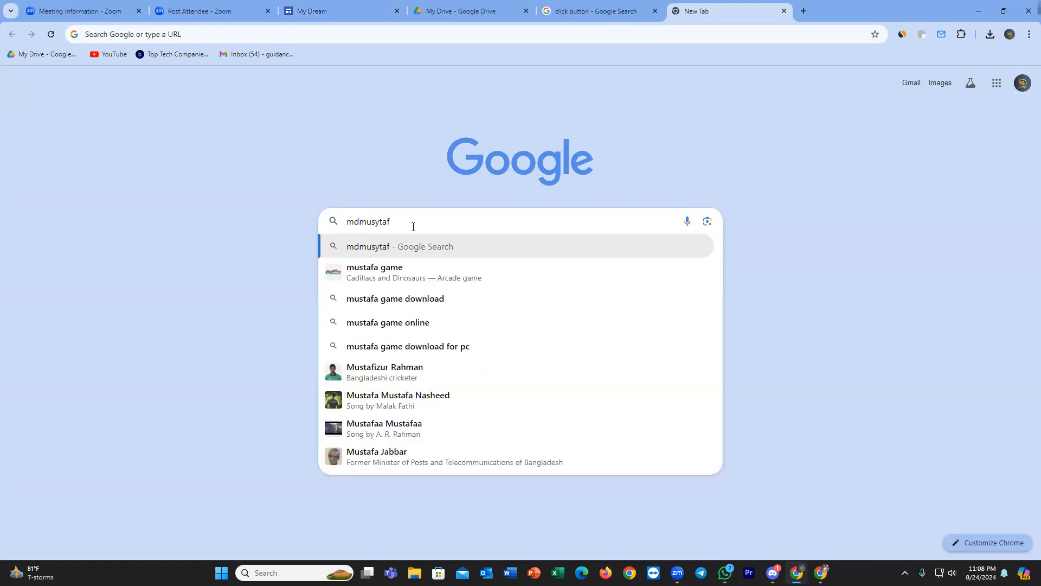
key("BackSpace")
key("BackSpace")
key("BackSpace")
key("BackSpace")
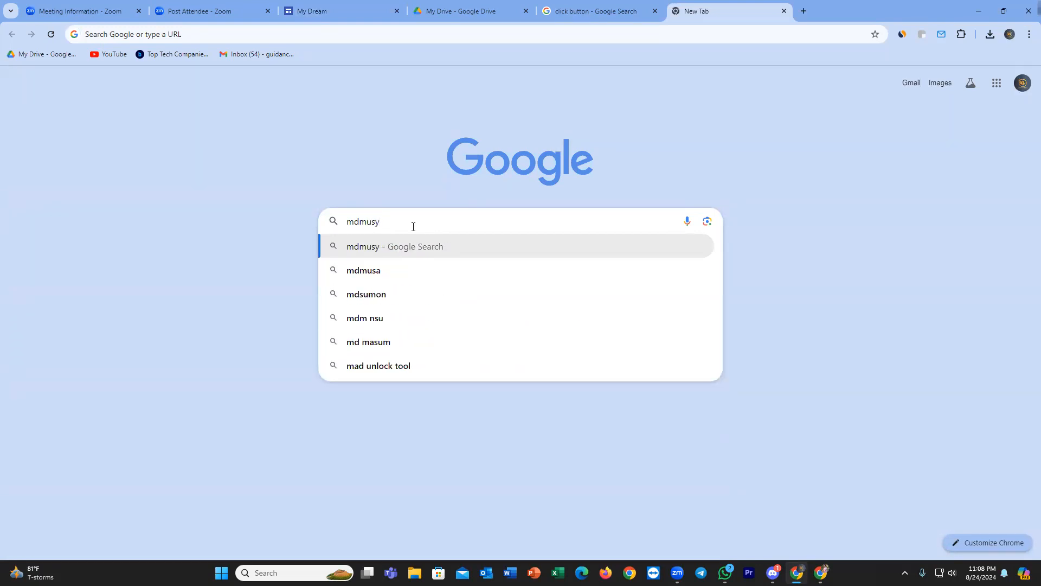
type("taf")
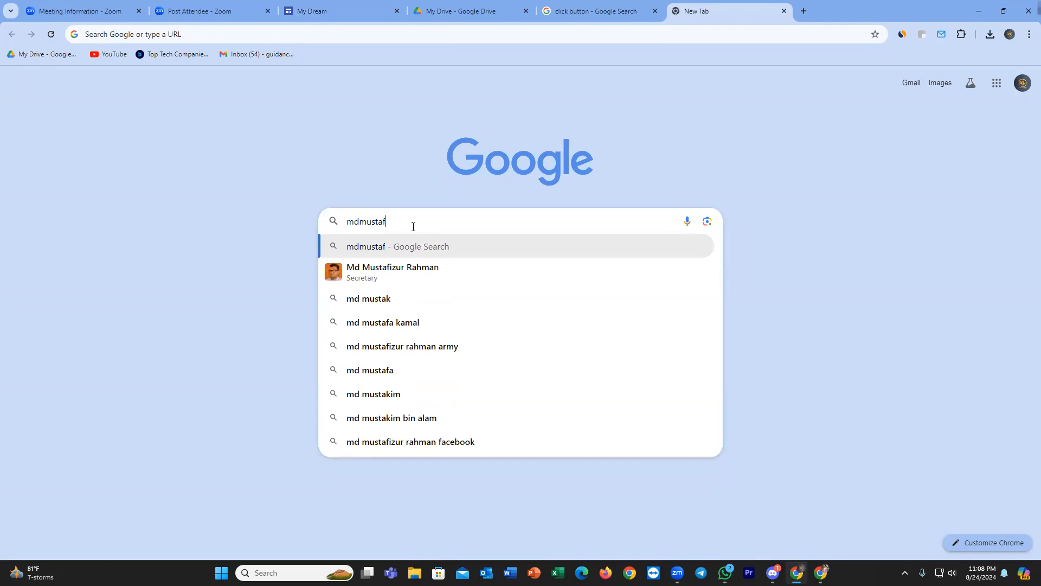
type("izur.com")
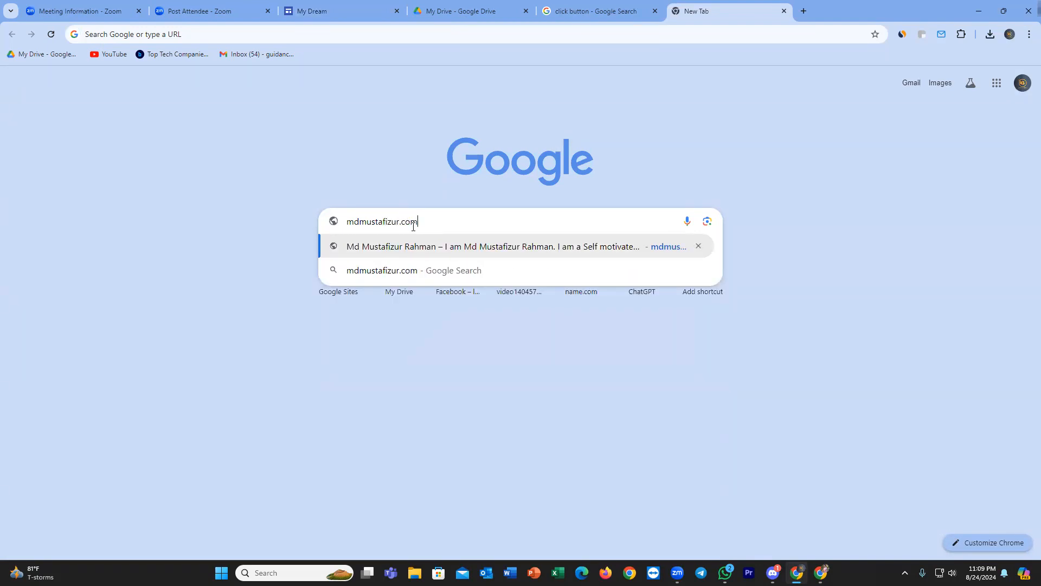
key("Return")
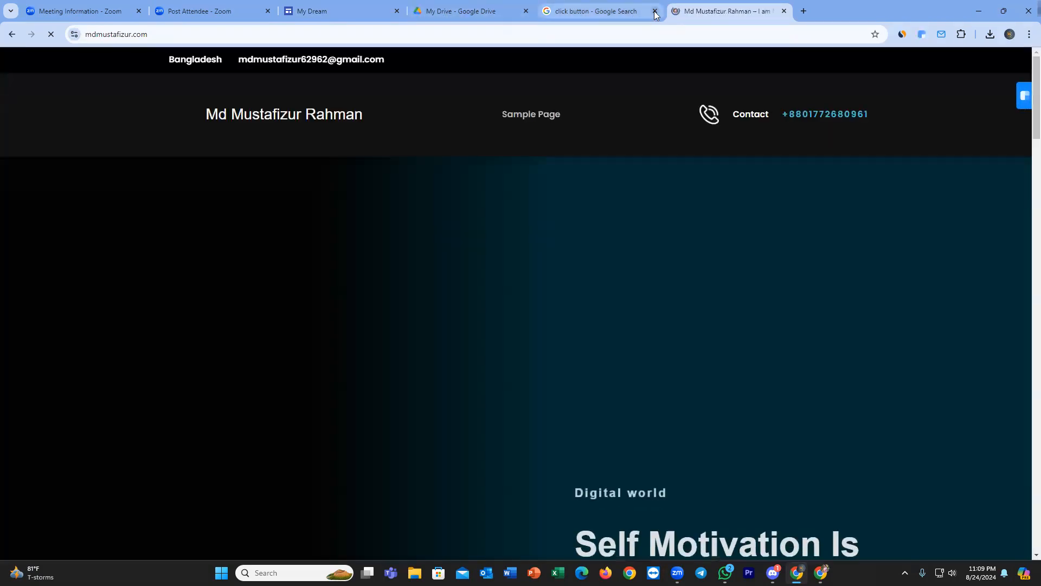
left_click(654, 12)
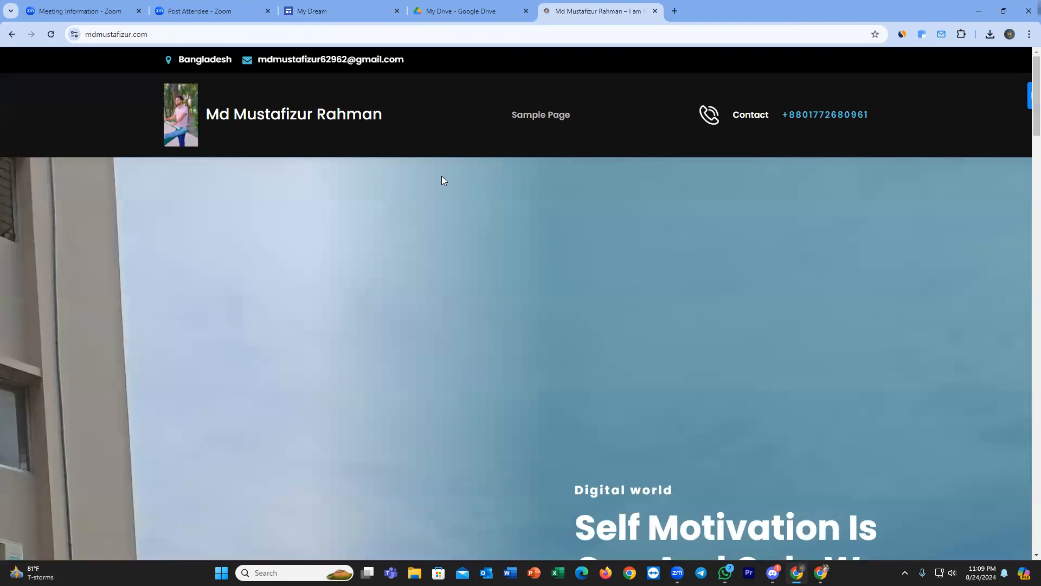
Look through the personal website's home page and copy its web address.
scroll(442, 175, "down", 12)
scroll(441, 174, "up", 12)
scroll(442, 170, "down", 7)
scroll(443, 174, "down", 8)
scroll(443, 175, "up", 15)
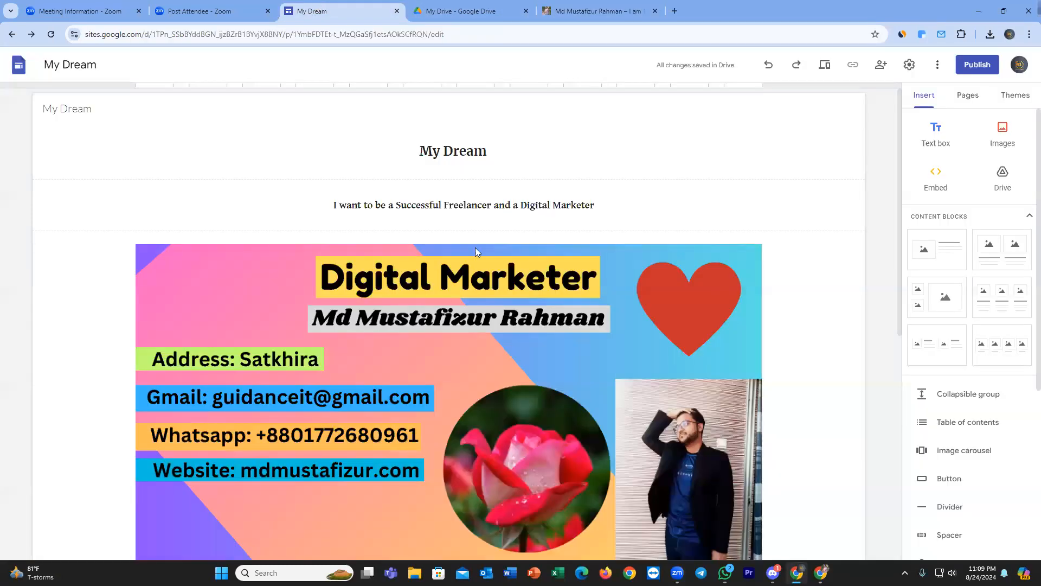
left_click(597, 8)
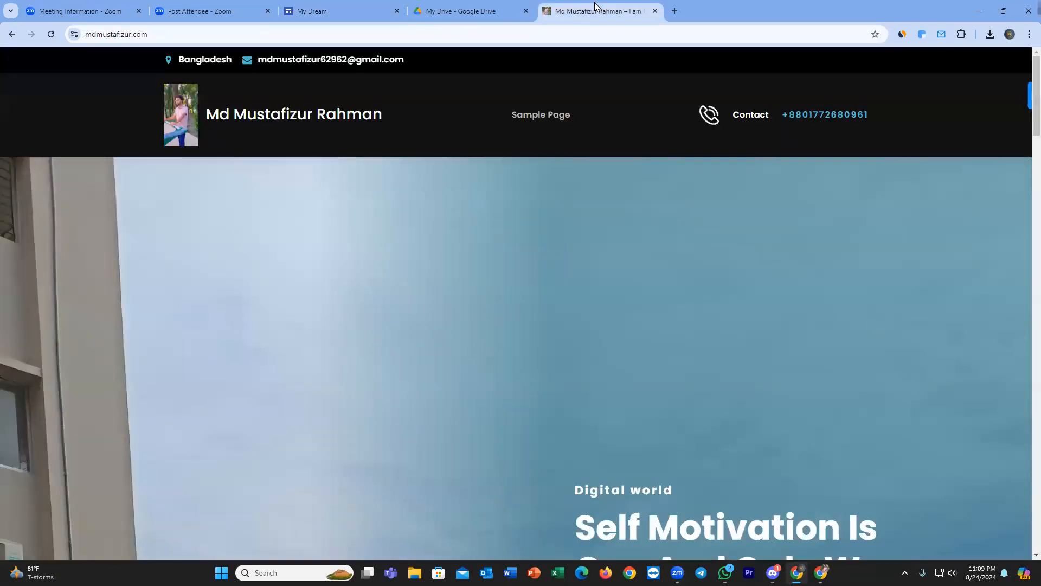
left_click(148, 33)
key("ctrl+c")
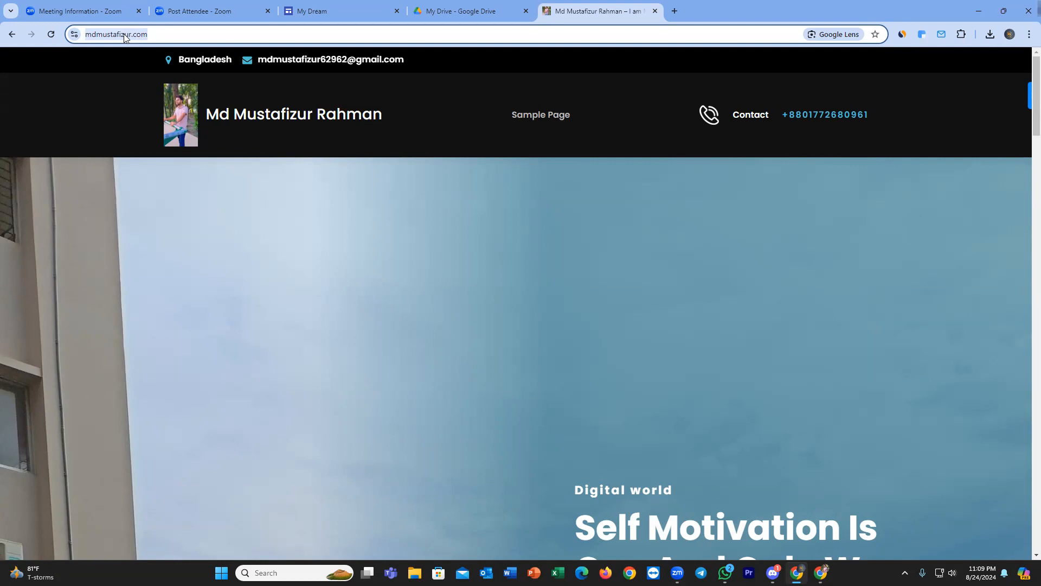
right_click(124, 33)
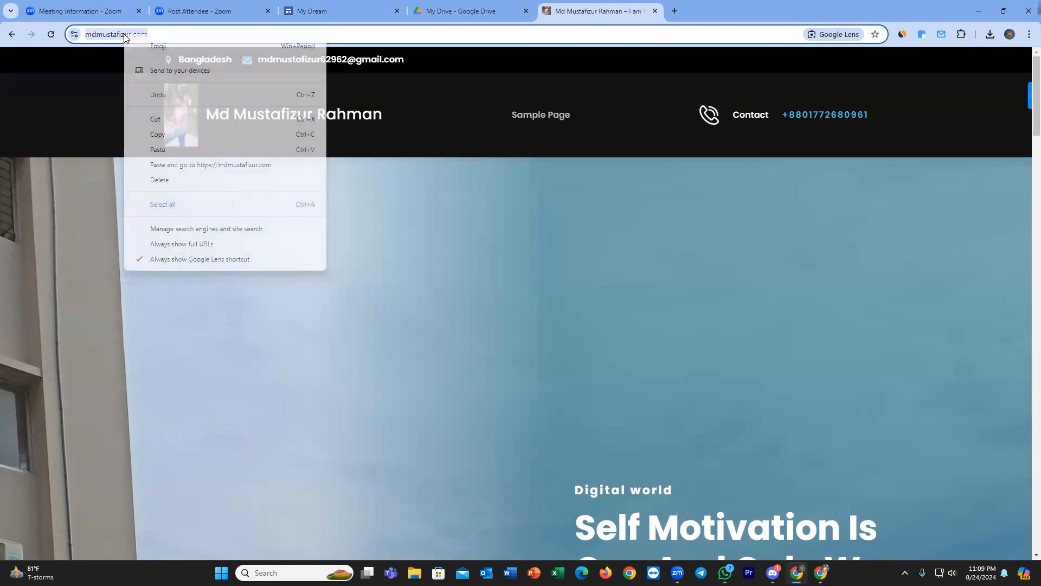
left_click(157, 134)
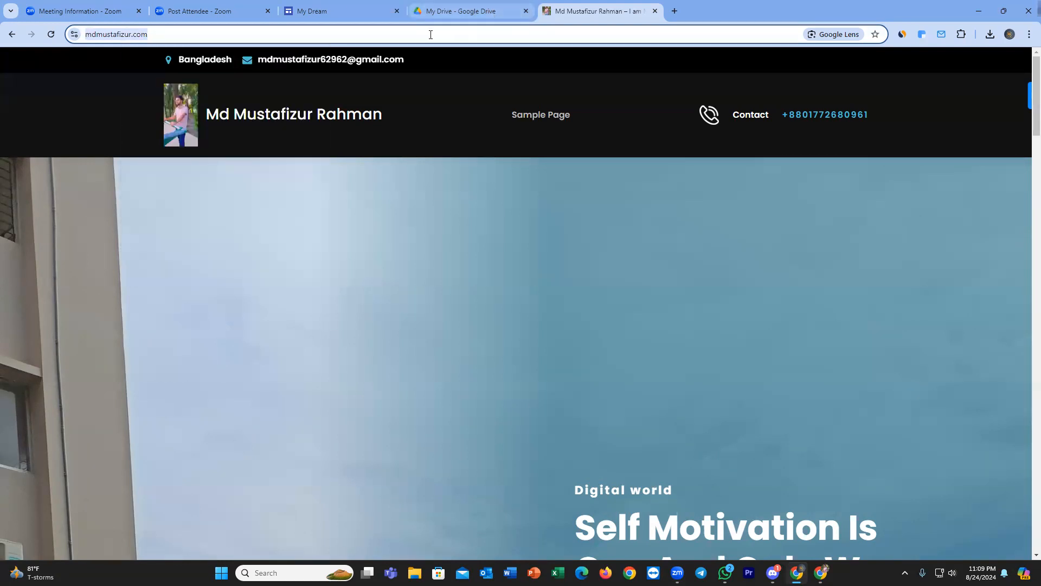
Return to the "My Dream" site editor and link the "My Dream" heading text to the copied personal website address.
left_click(323, 12)
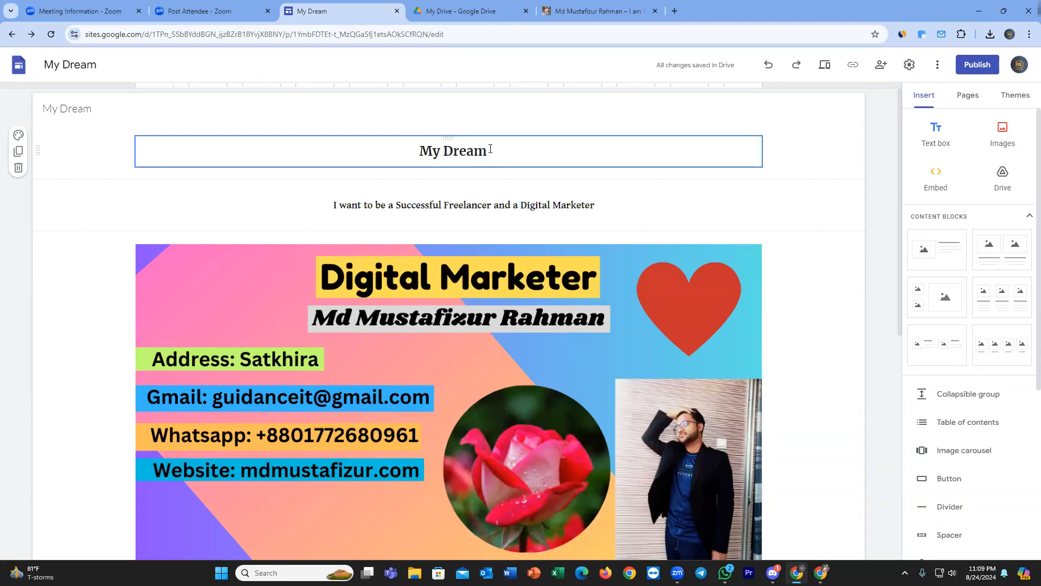
scroll(536, 372, "down", 8)
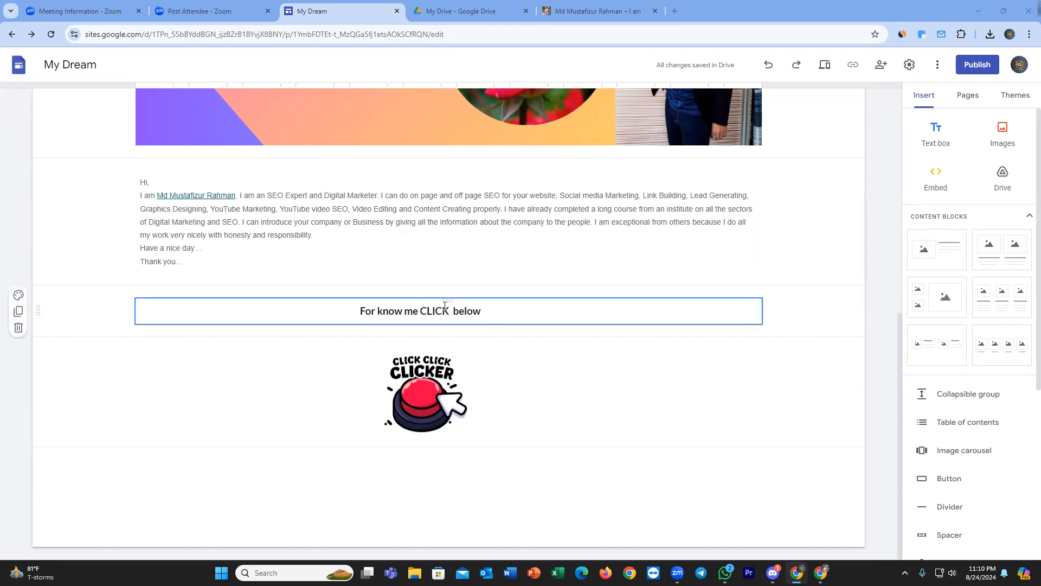
scroll(464, 307, "up", 8)
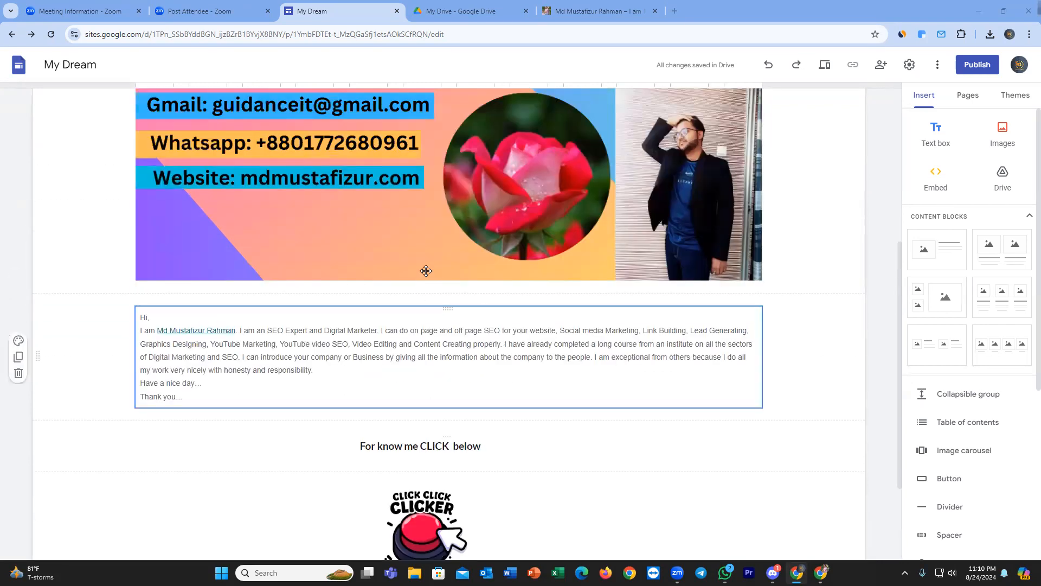
left_click(482, 150)
left_click_drag(482, 150, 419, 148)
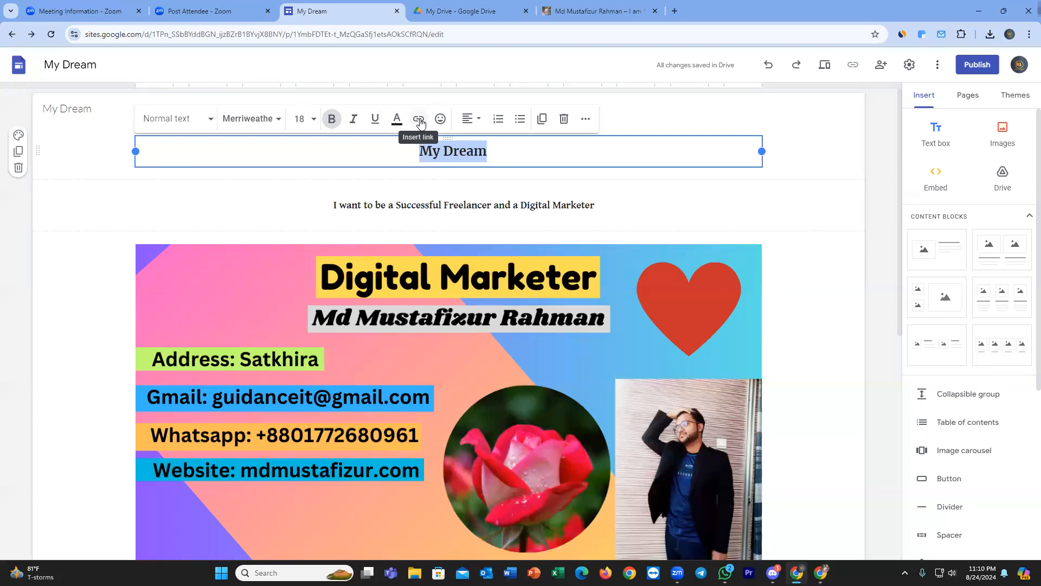
left_click(418, 119)
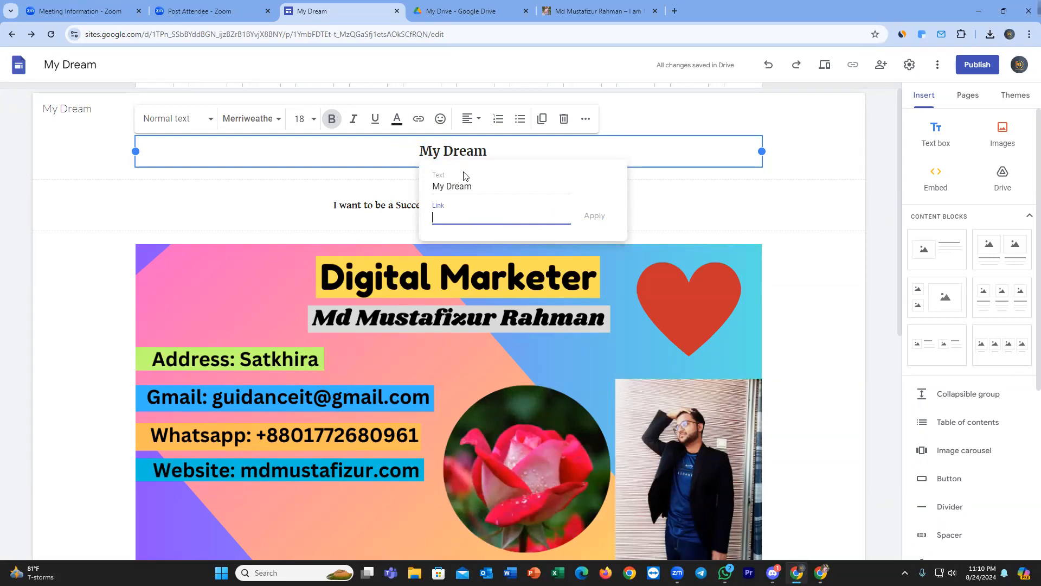
right_click(447, 217)
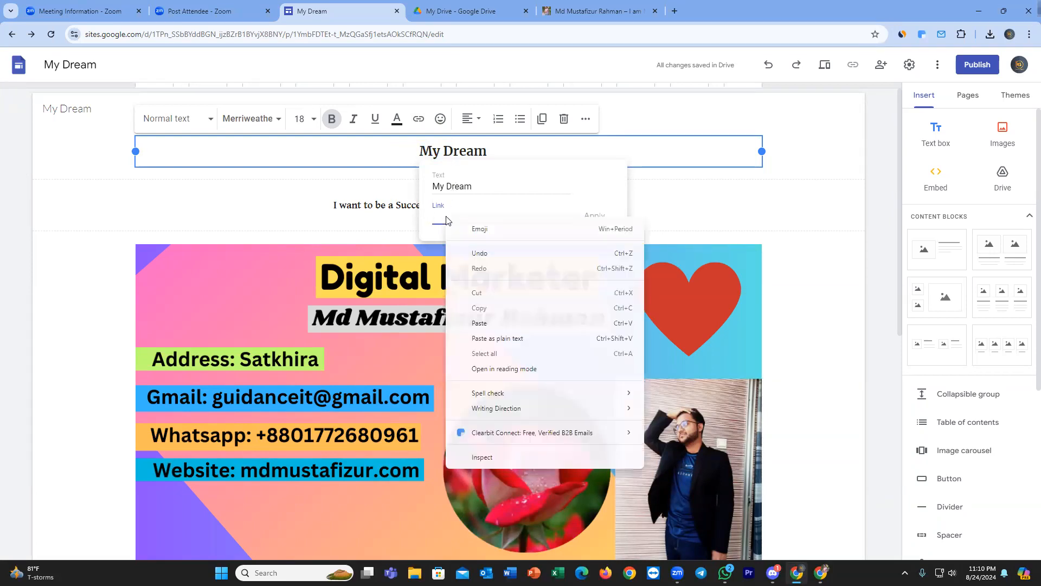
left_click(484, 325)
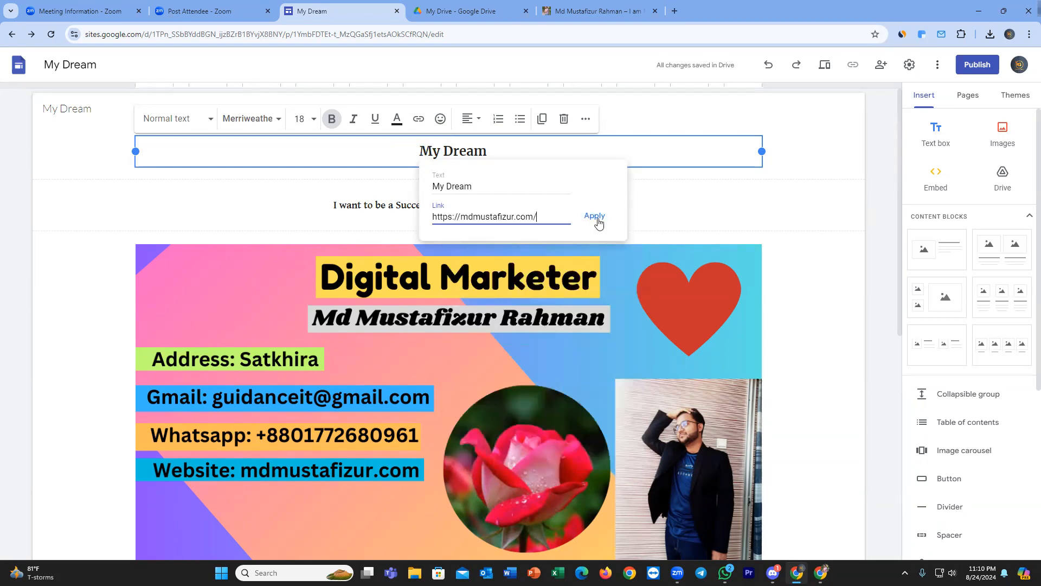
left_click(594, 217)
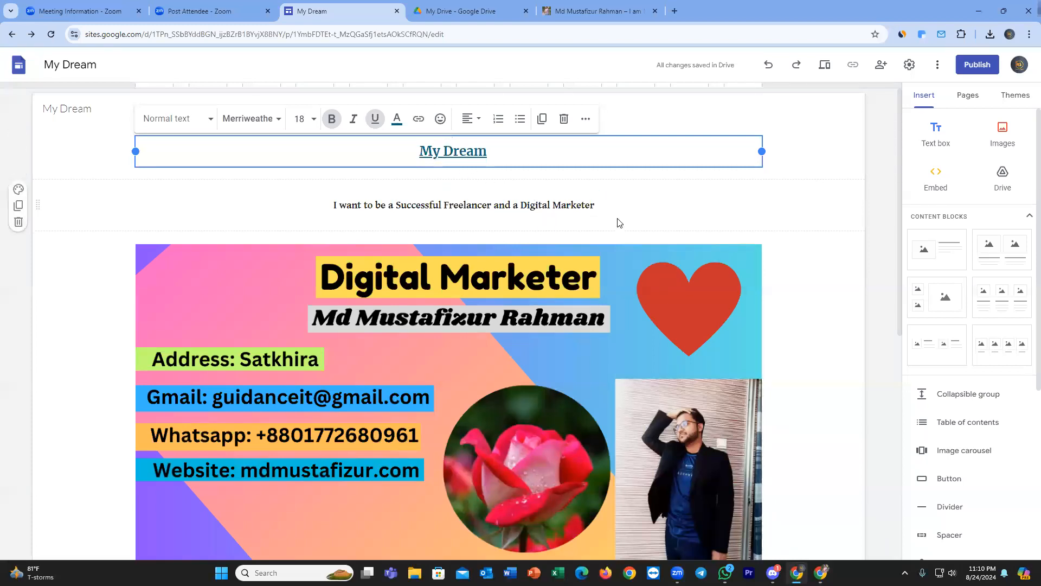
Link the sentence "I want to be a Successful Freelancer and a Digital Marketer" to the copied personal website address.
left_click_drag(593, 205, 332, 209)
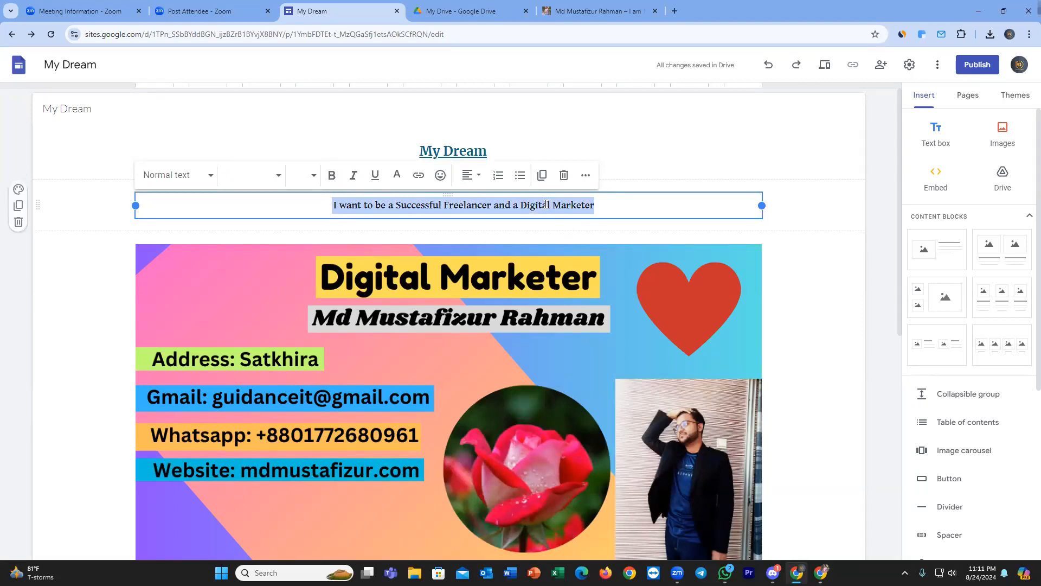
left_click(419, 176)
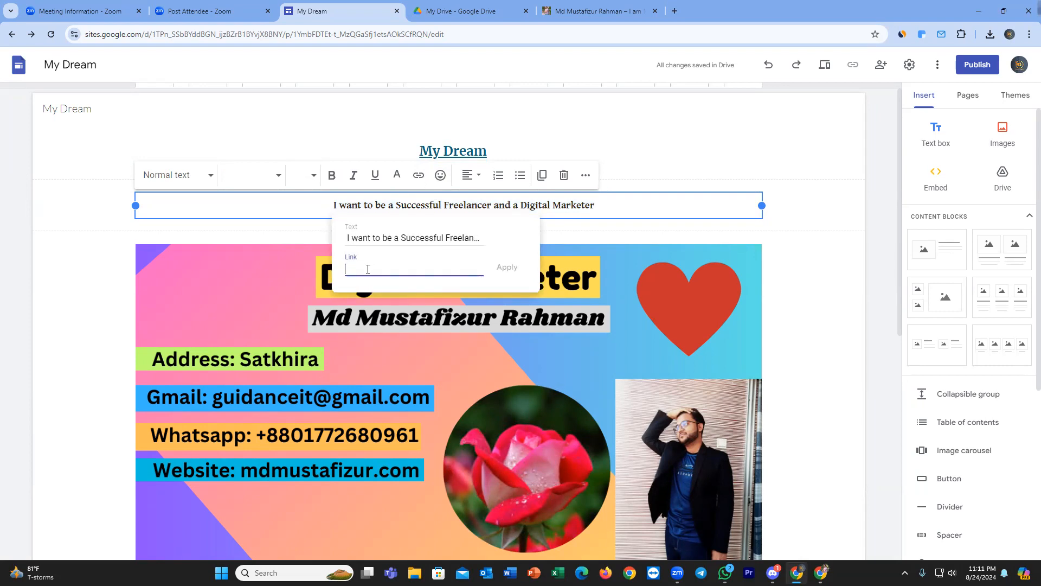
key("ctrl+v")
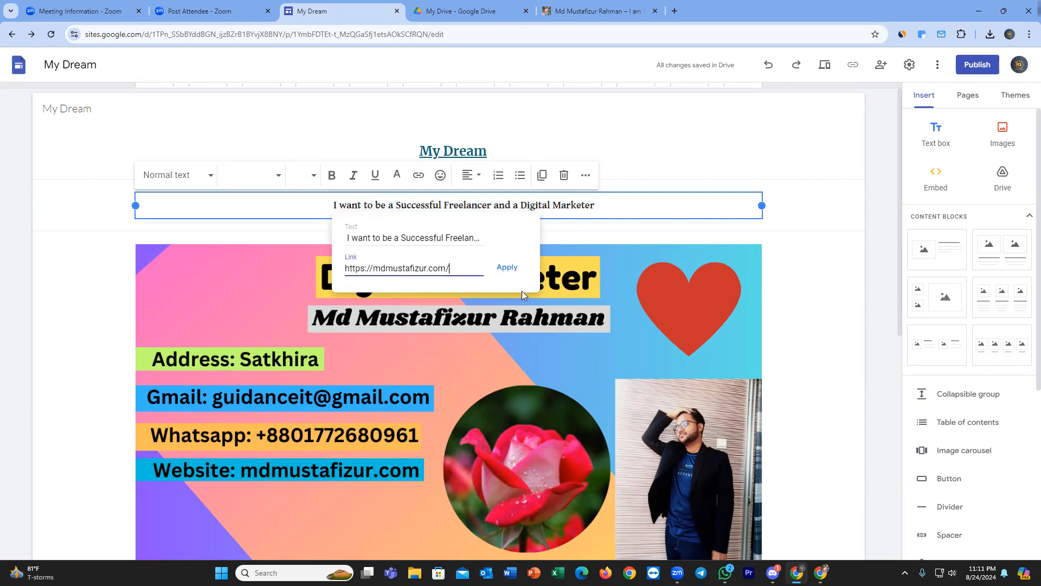
left_click(507, 268)
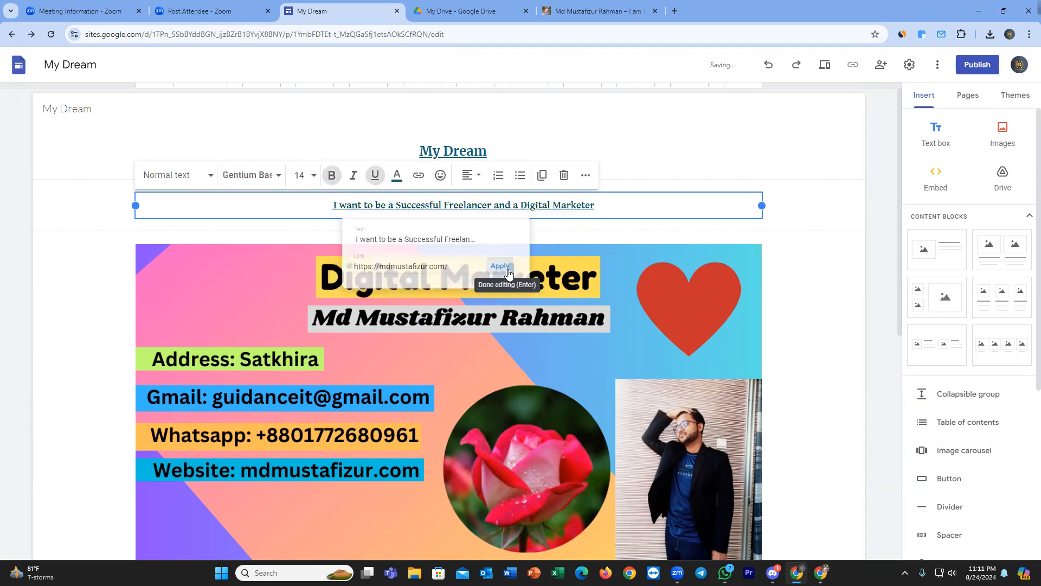
Link the "Digital Marketer" banner image to the copied personal website address.
scroll(557, 235, "down", 2)
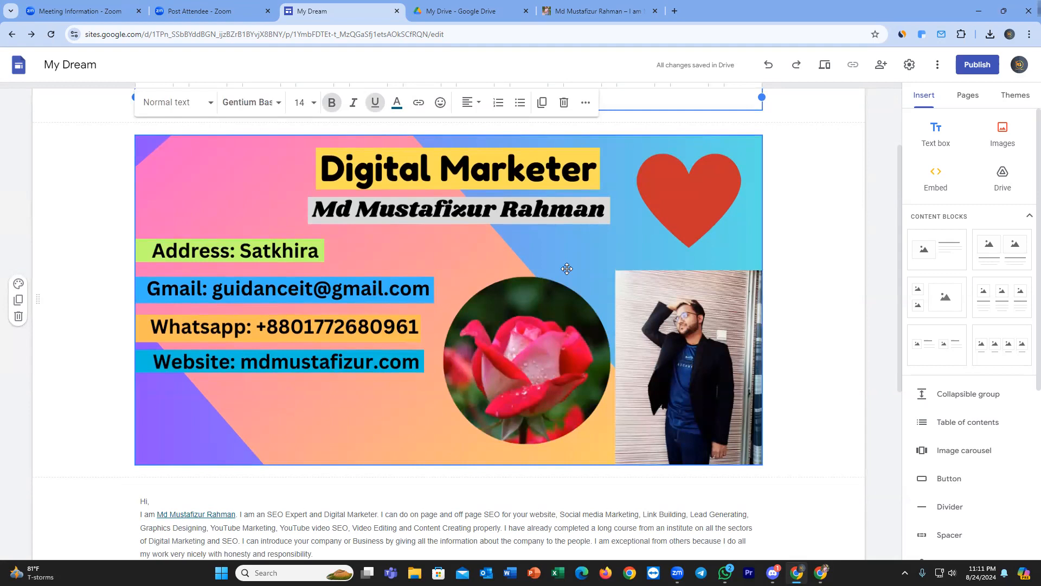
left_click(566, 266)
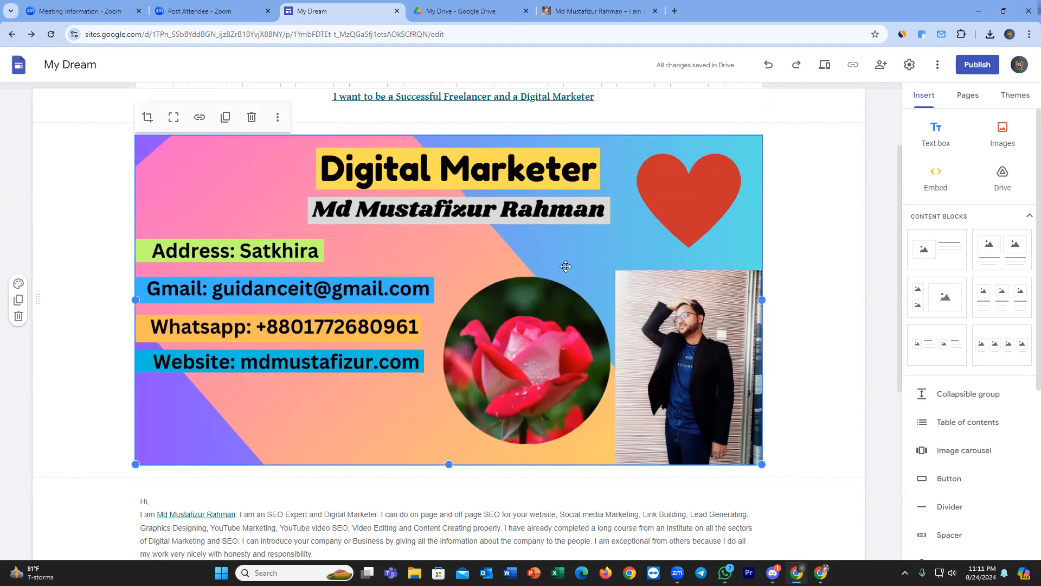
left_click(199, 119)
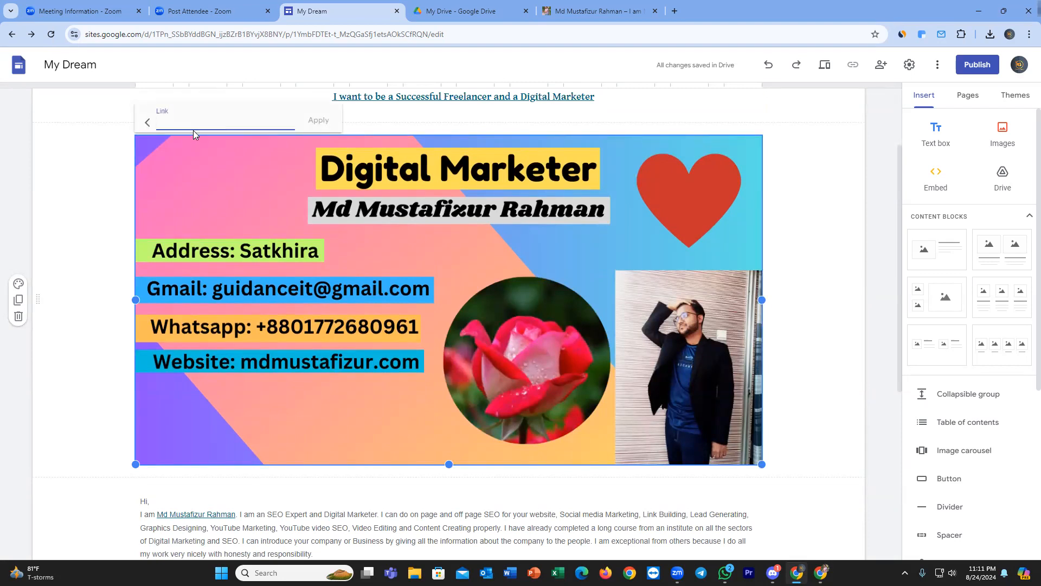
key("ctrl+v")
left_click(319, 121)
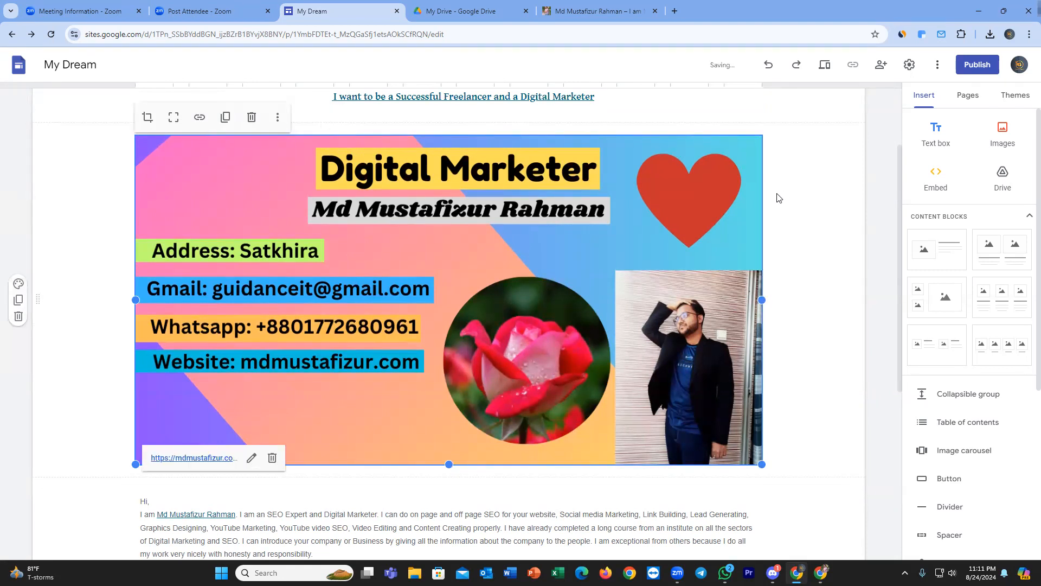
Apply the personal website address as the link on the owner's name in the introduction paragraph.
scroll(669, 228, "down", 3)
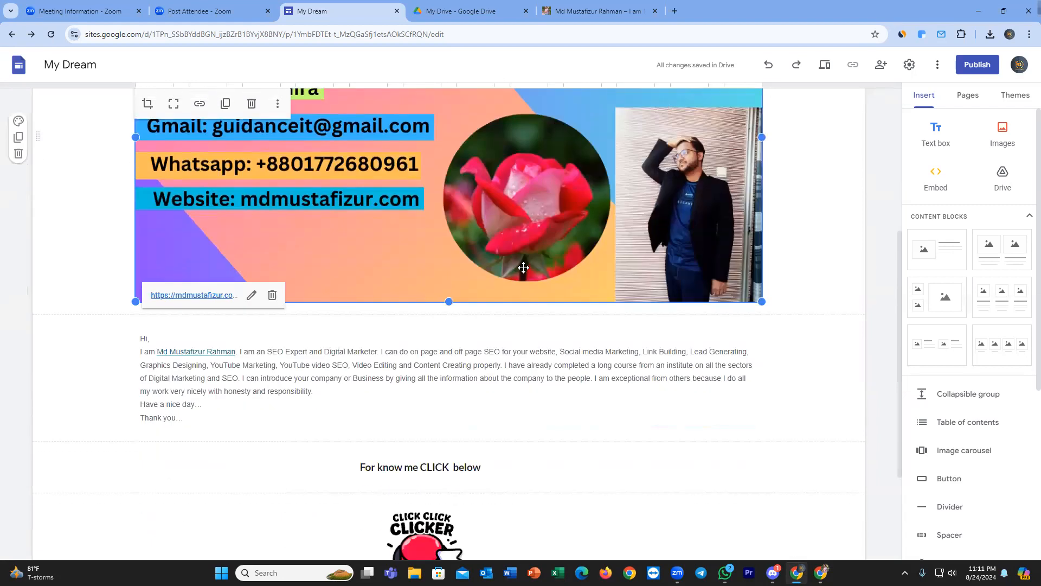
left_click(74, 297)
scroll(328, 394, "down", 2)
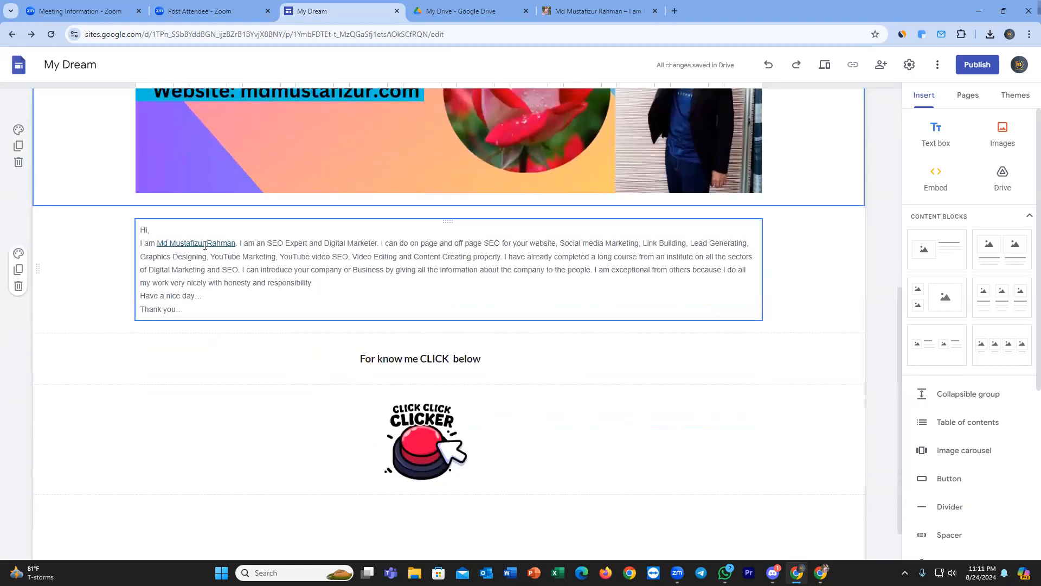
left_click_drag(232, 244, 158, 243)
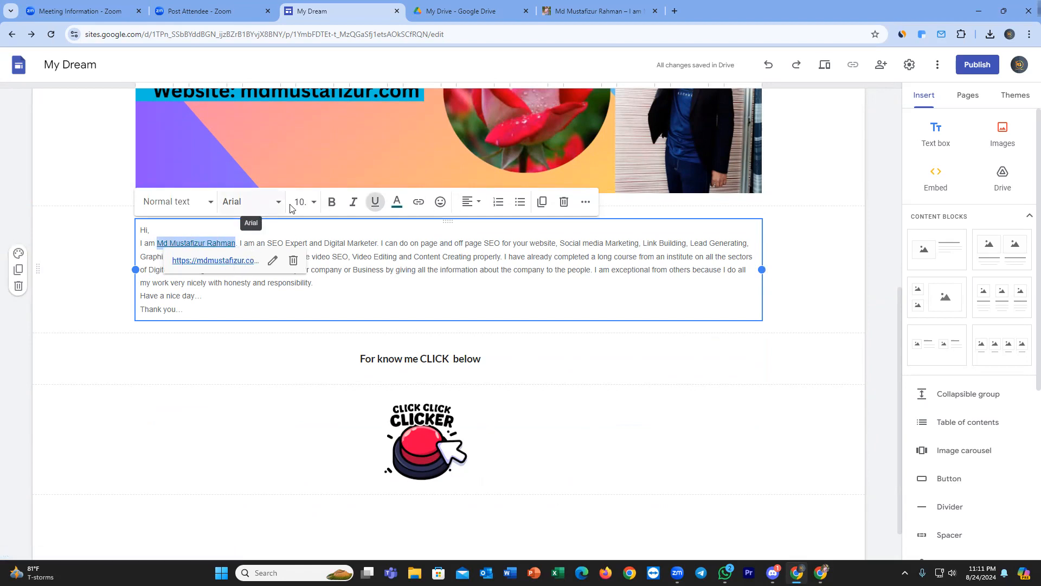
left_click(423, 203)
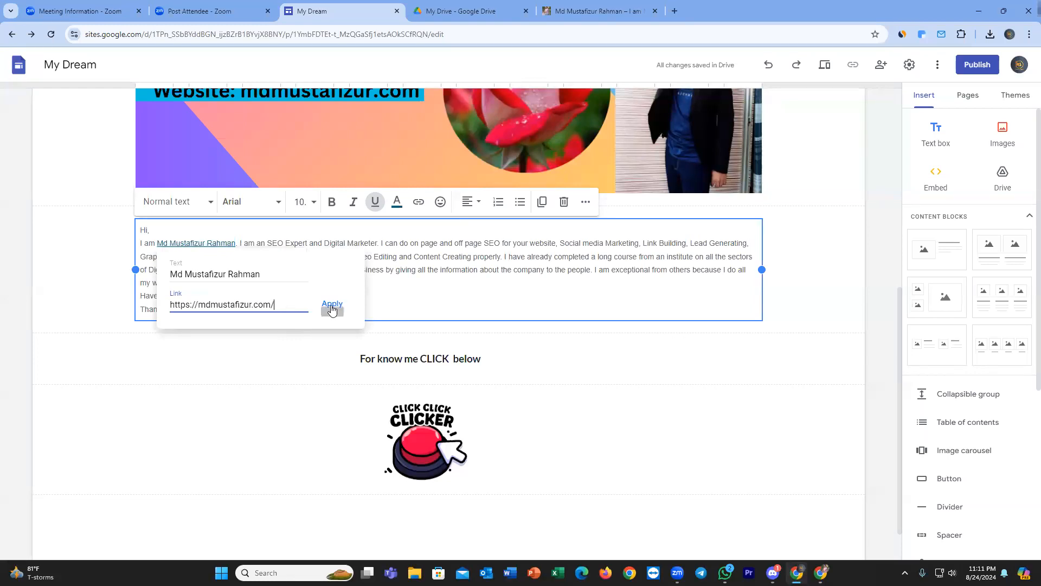
left_click(324, 305)
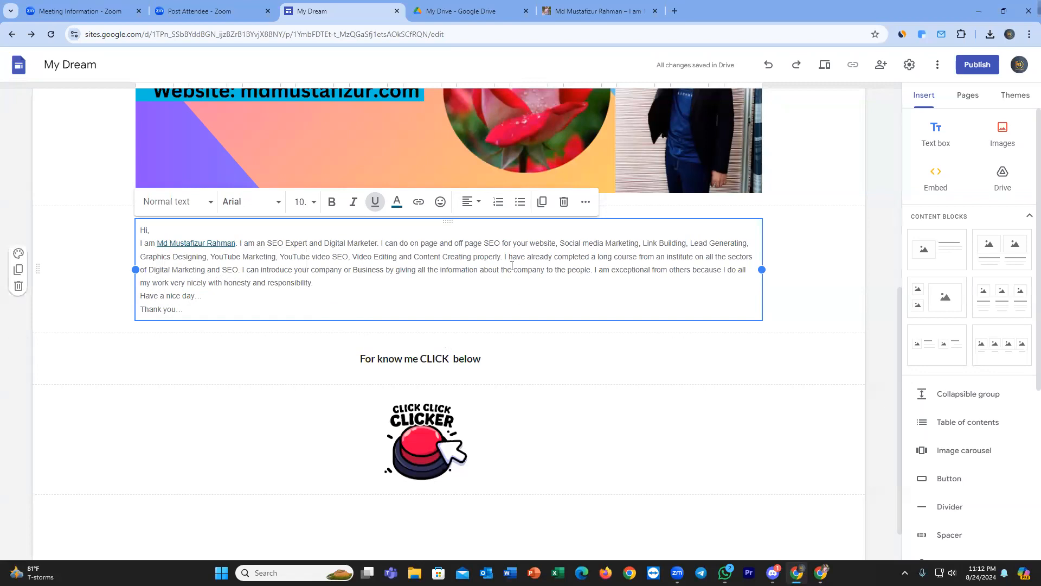
Link the word "CLICK" in the "For know me CLICK below" line to the personal website address.
left_click(481, 360)
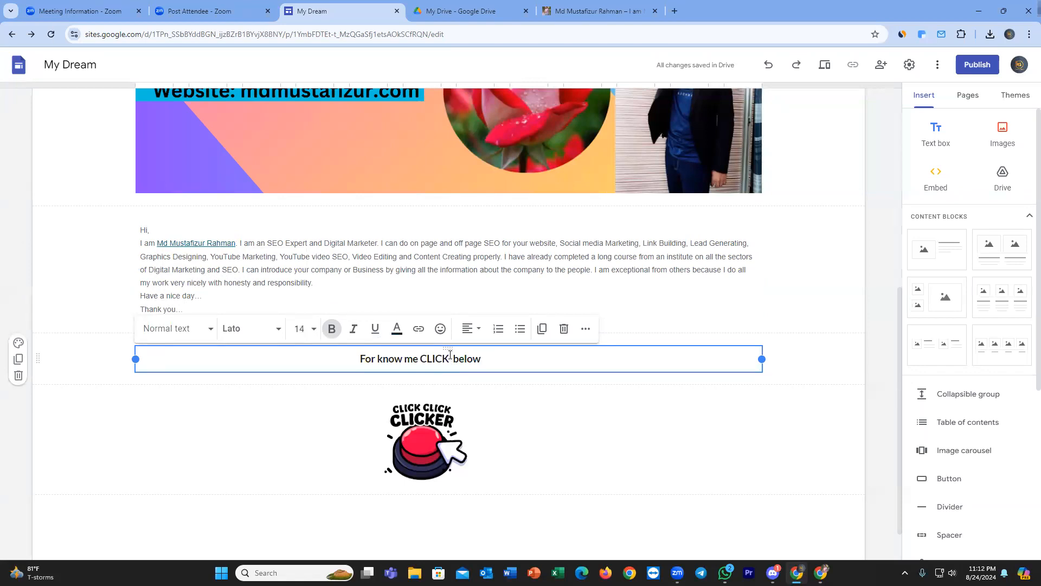
left_click_drag(450, 360, 422, 363)
left_click(418, 331)
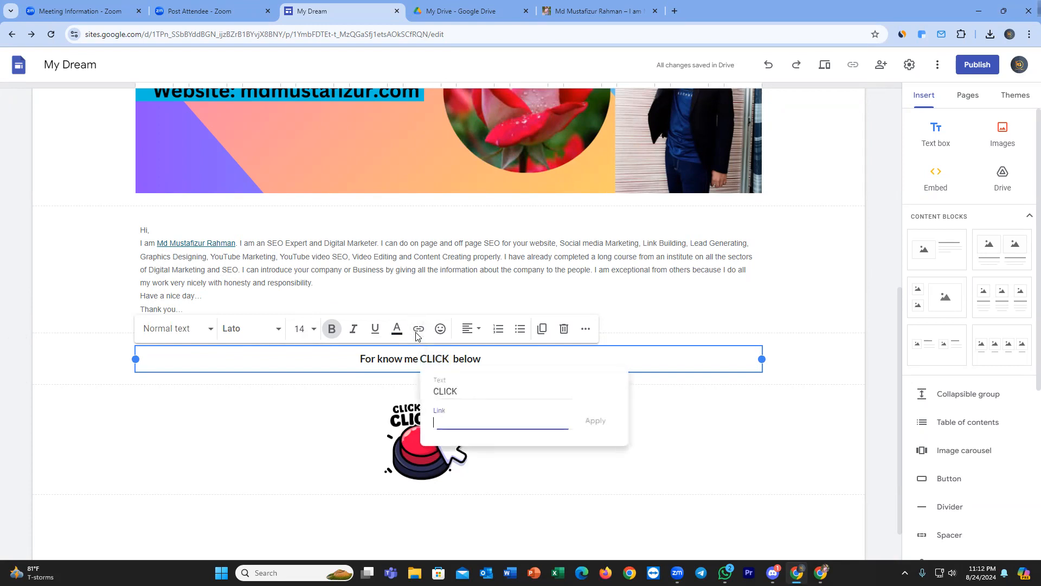
type("https://mdmustafizur.com/")
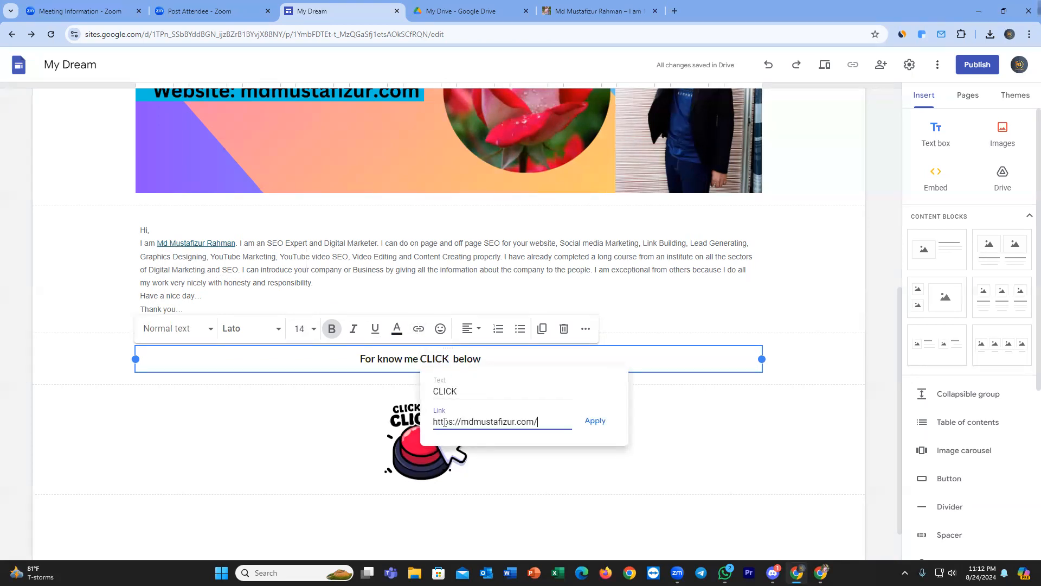
left_click(601, 424)
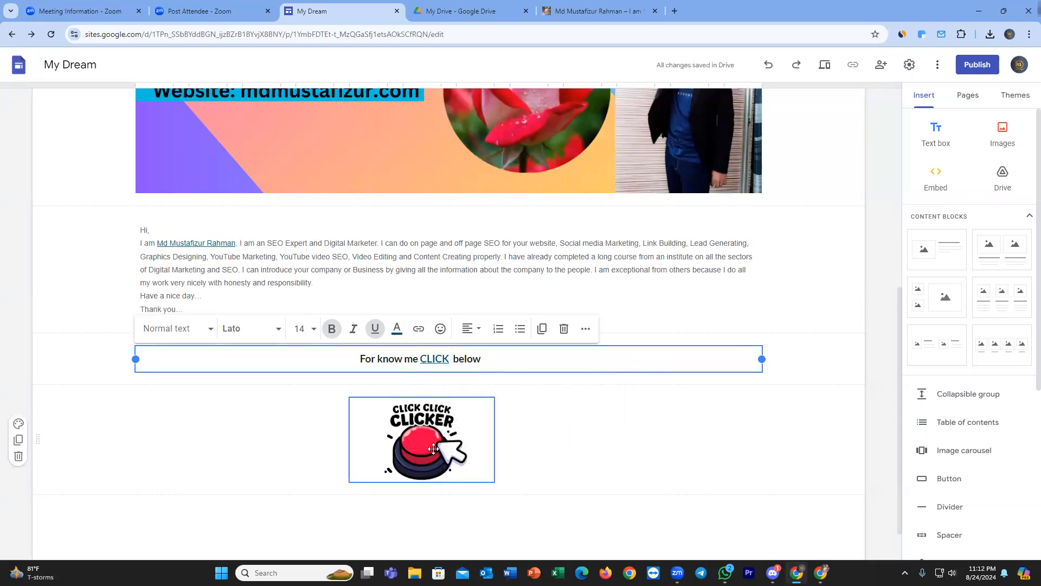
Link the "Click Click Clicker" button image to the personal website address.
scroll(437, 440, "down", 1)
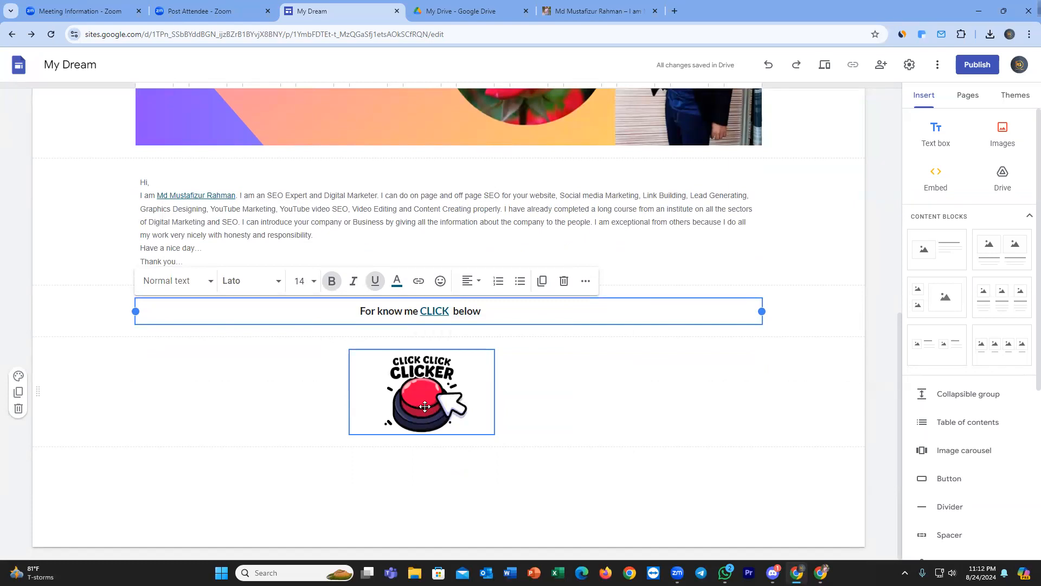
left_click(424, 406)
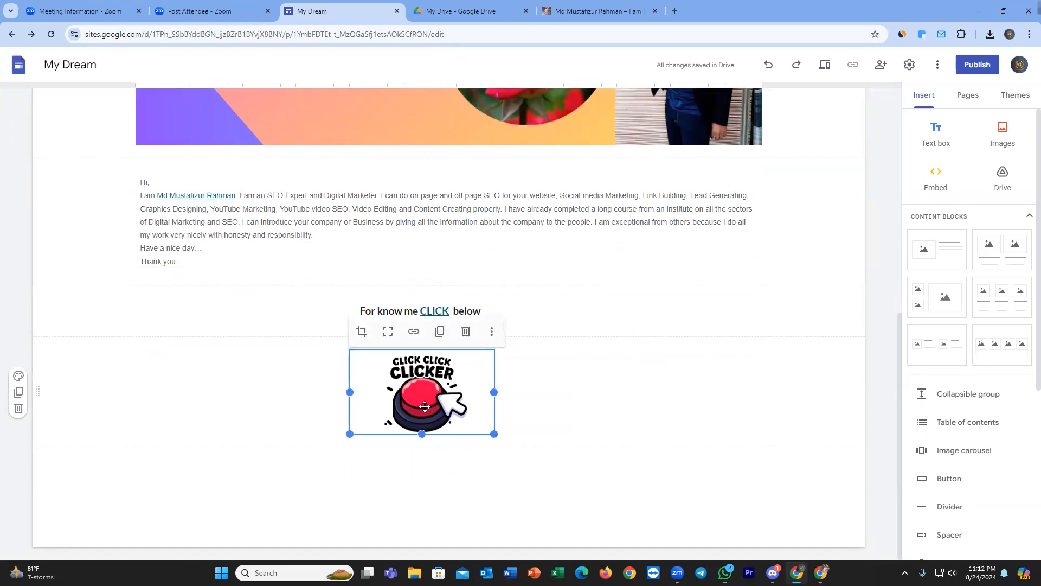
left_click(415, 335)
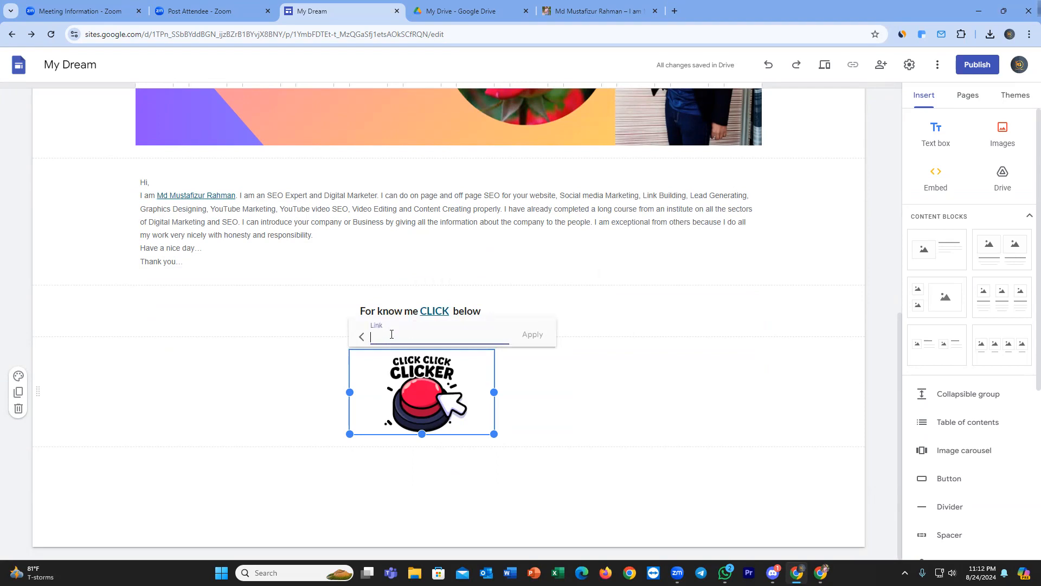
type("https://mdmustafizur.com/")
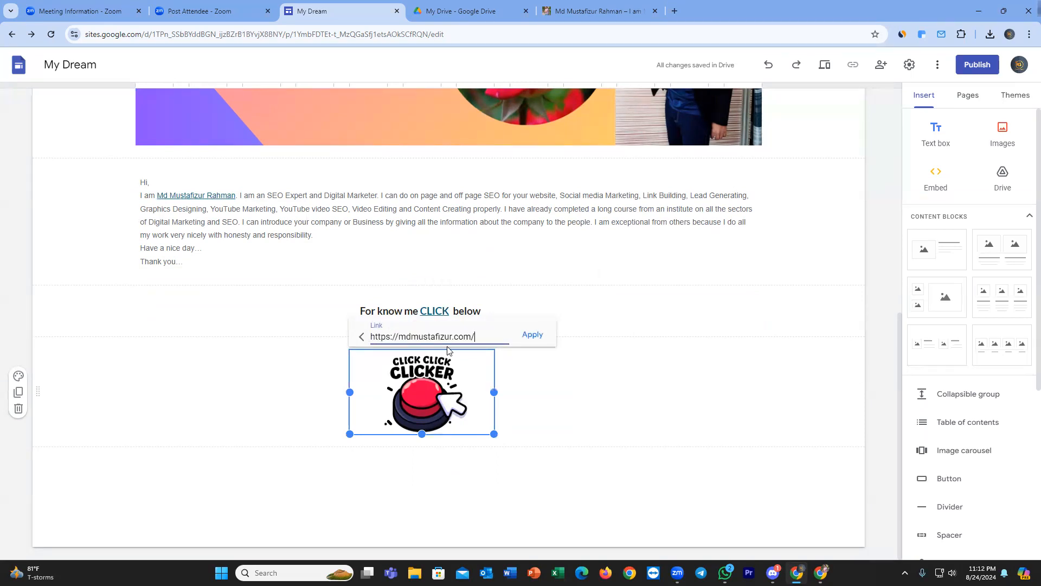
left_click(533, 334)
left_click(574, 407)
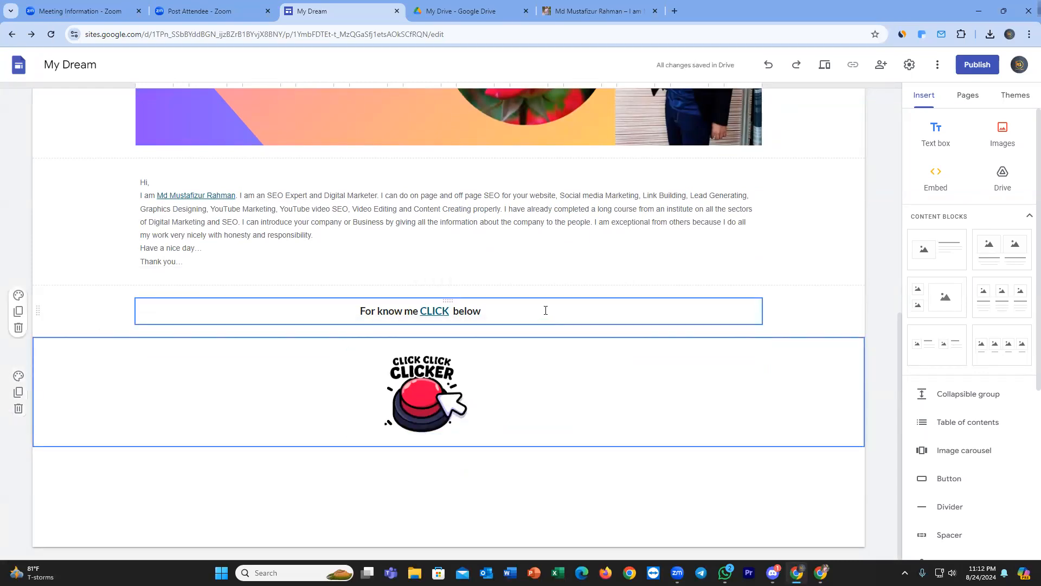
Publish the finished site to the web under the address mydream870.
scroll(839, 317, "up", 9)
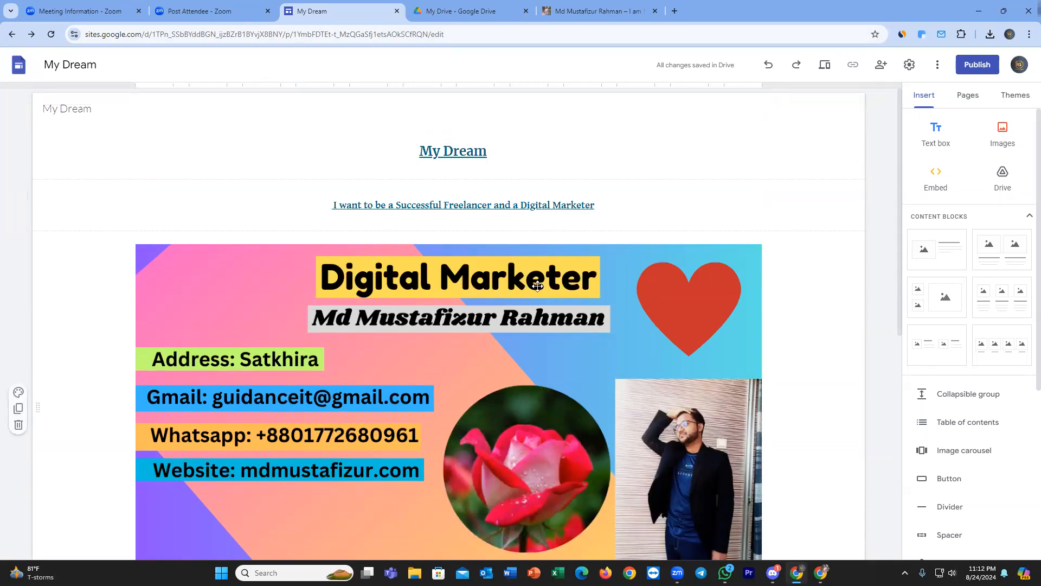
scroll(542, 244, "down", 4)
scroll(488, 276, "up", 3)
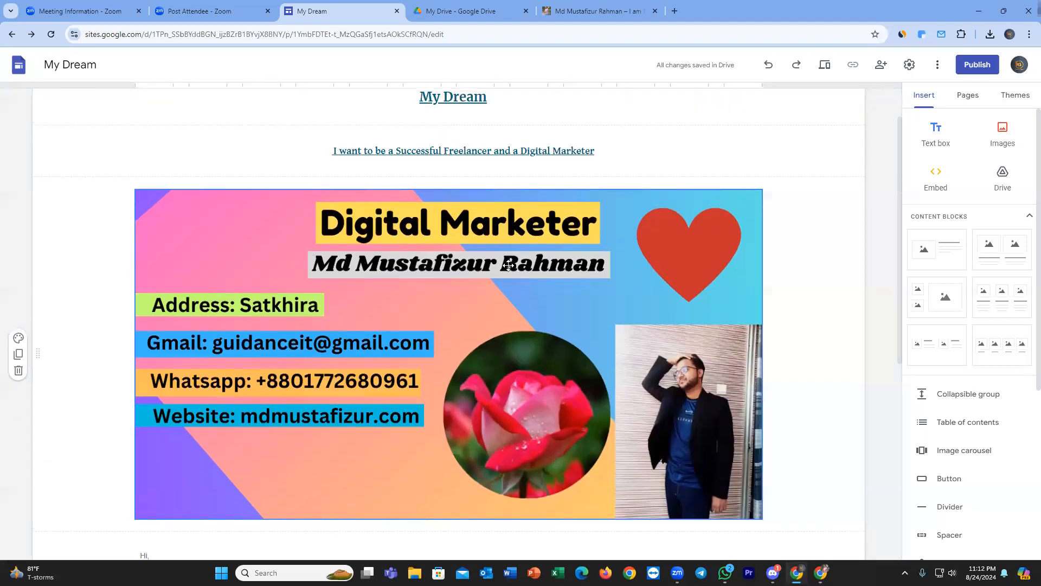
scroll(445, 253, "down", 2)
scroll(445, 253, "down", 5)
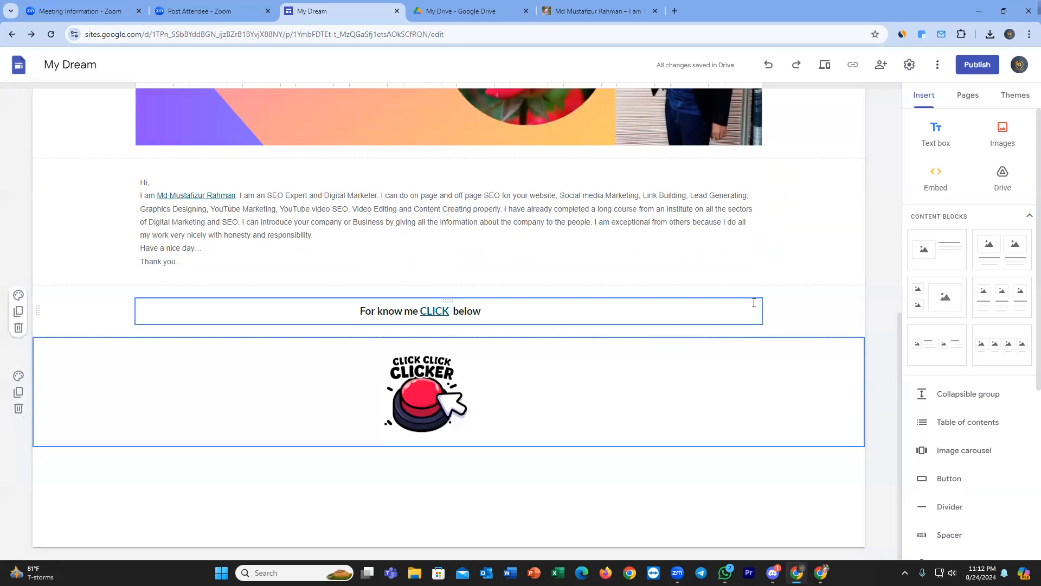
scroll(754, 304, "up", 8)
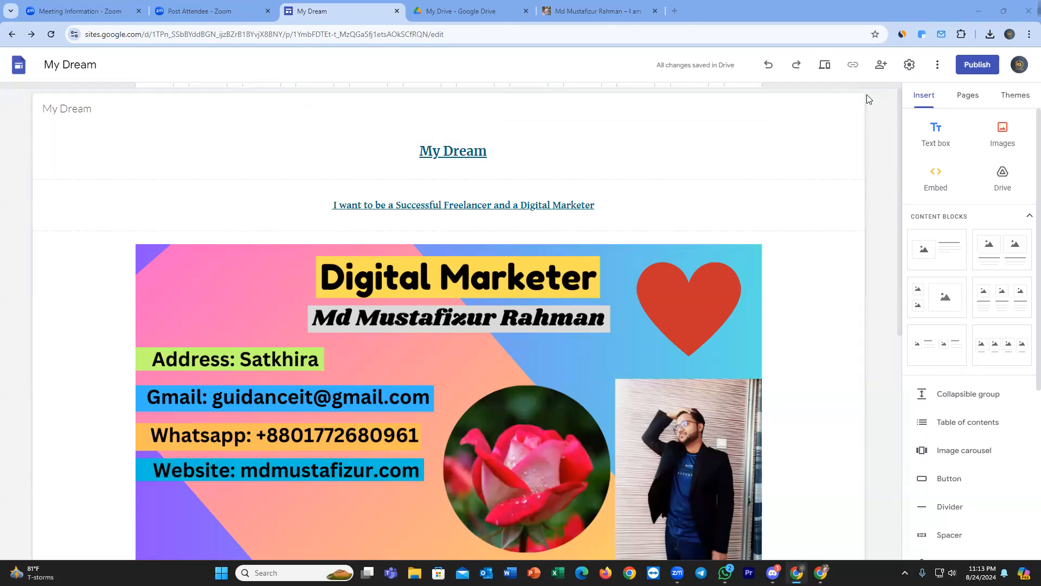
left_click(962, 72)
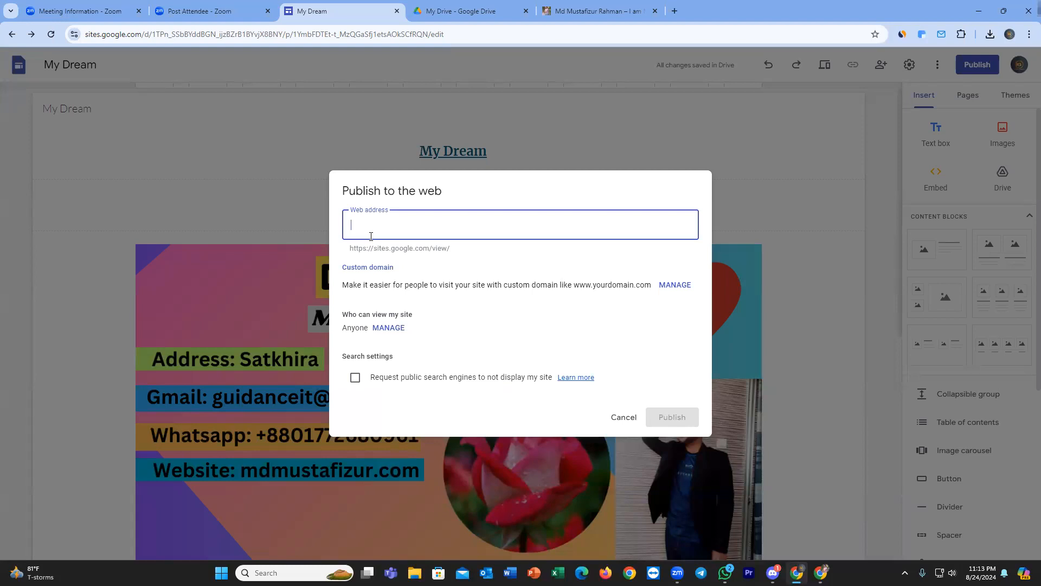
type("m")
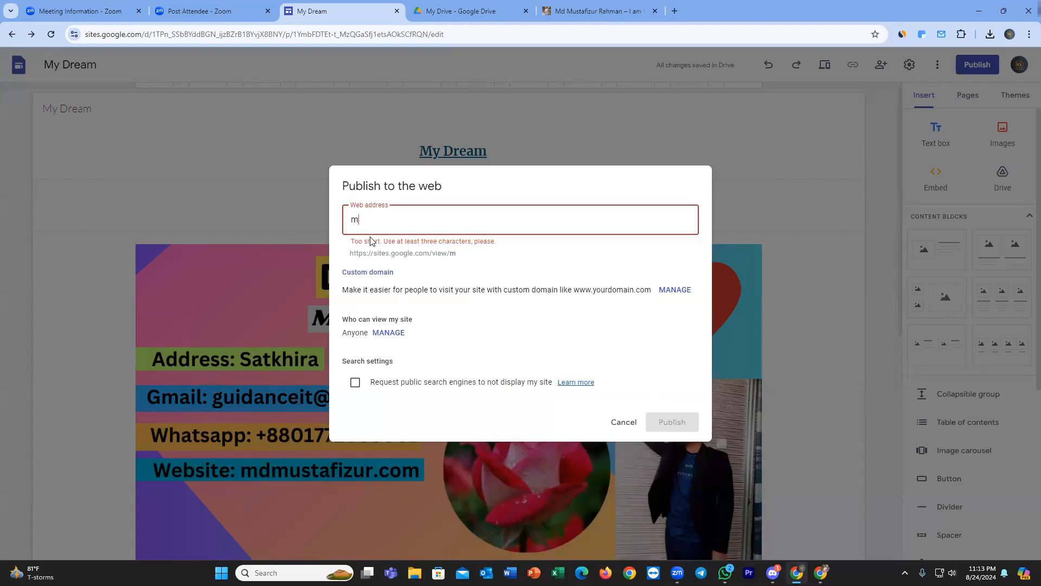
type("ydream")
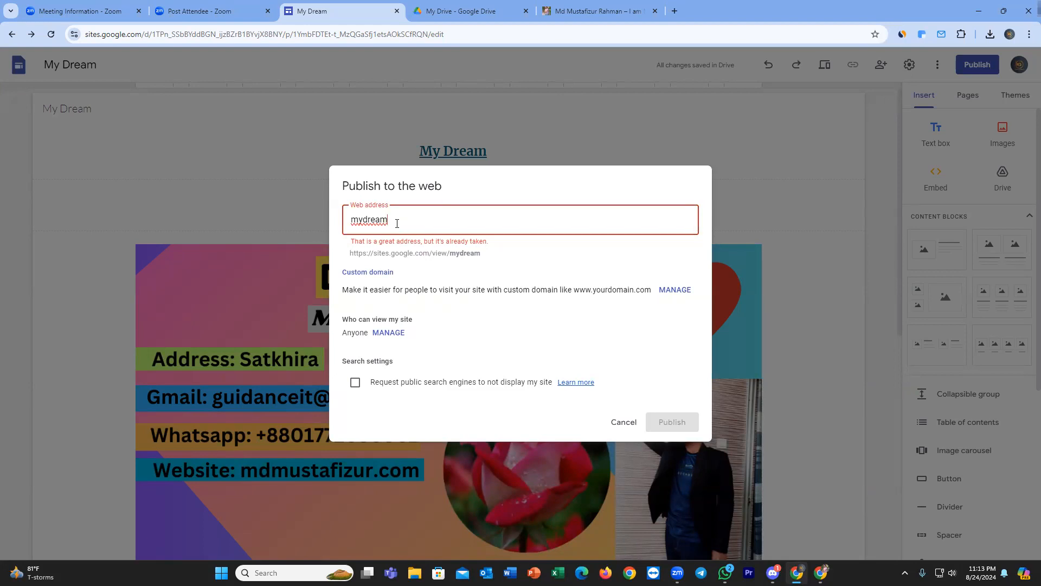
type("870")
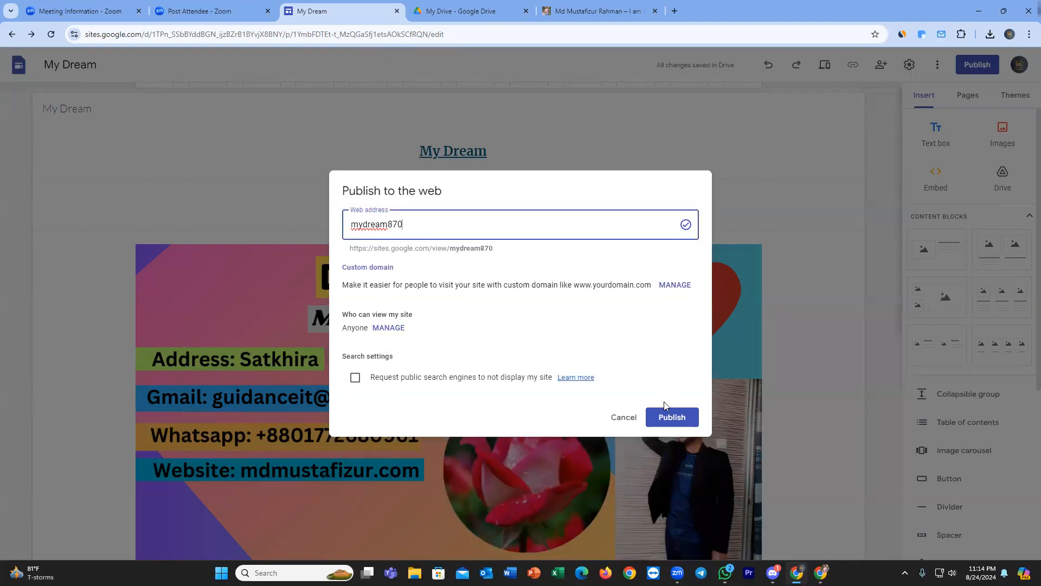
left_click(676, 426)
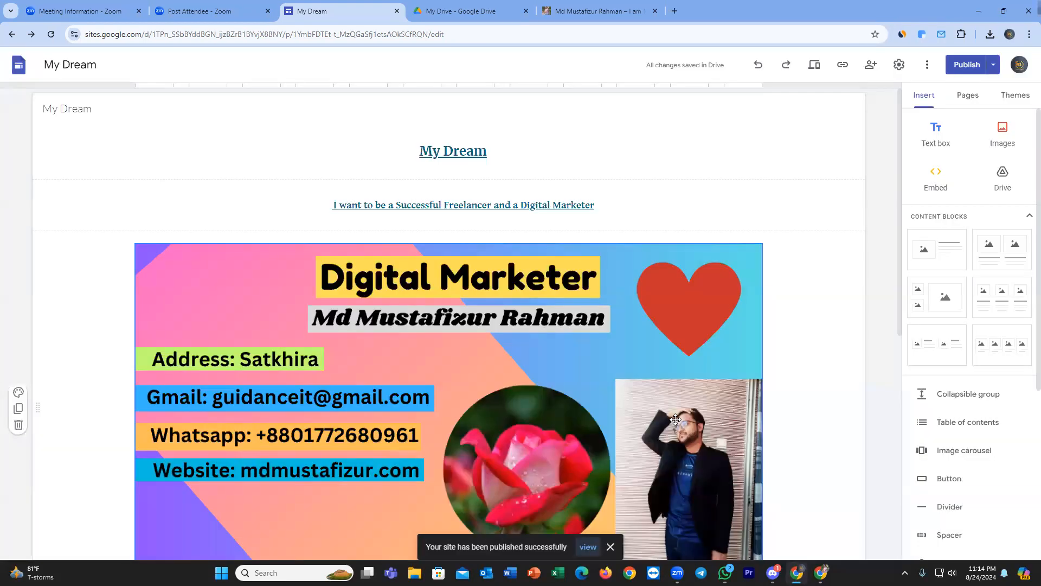
Open the published version of the site.
scroll(569, 407, "down", 3)
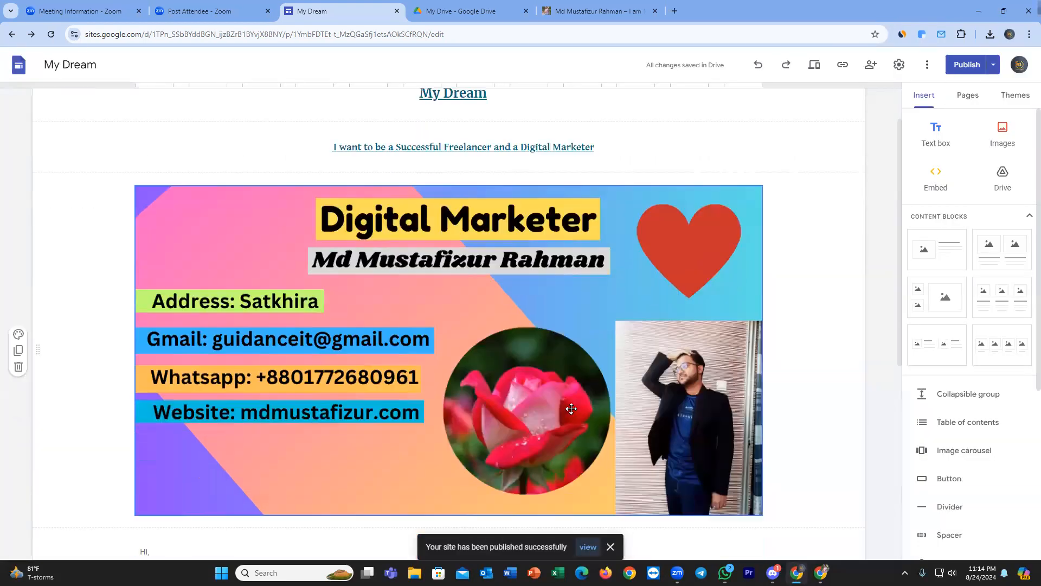
scroll(571, 409, "up", 3)
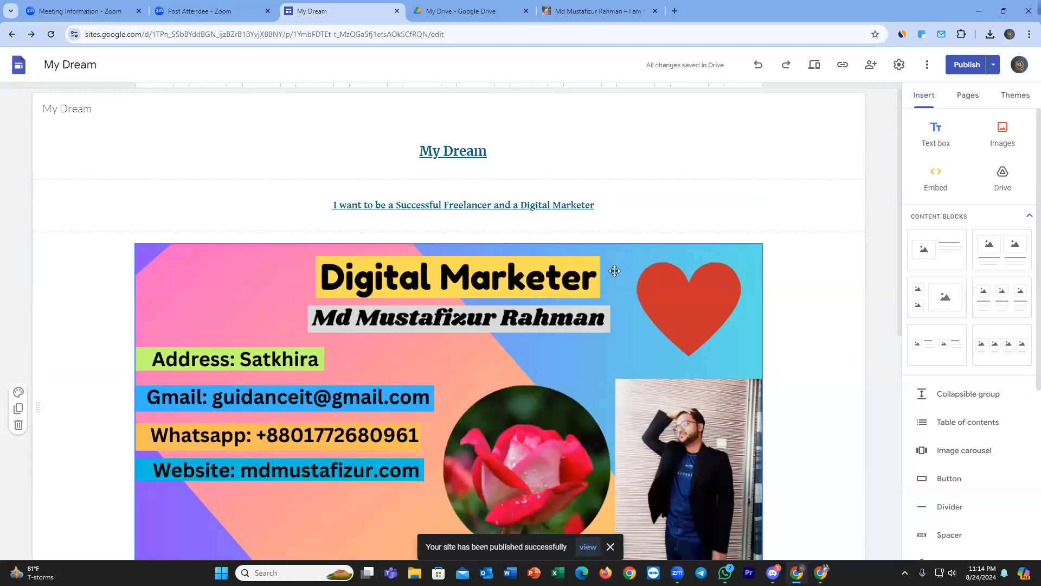
scroll(614, 272, "down", 1)
scroll(624, 269, "down", 2)
scroll(623, 325, "up", 2)
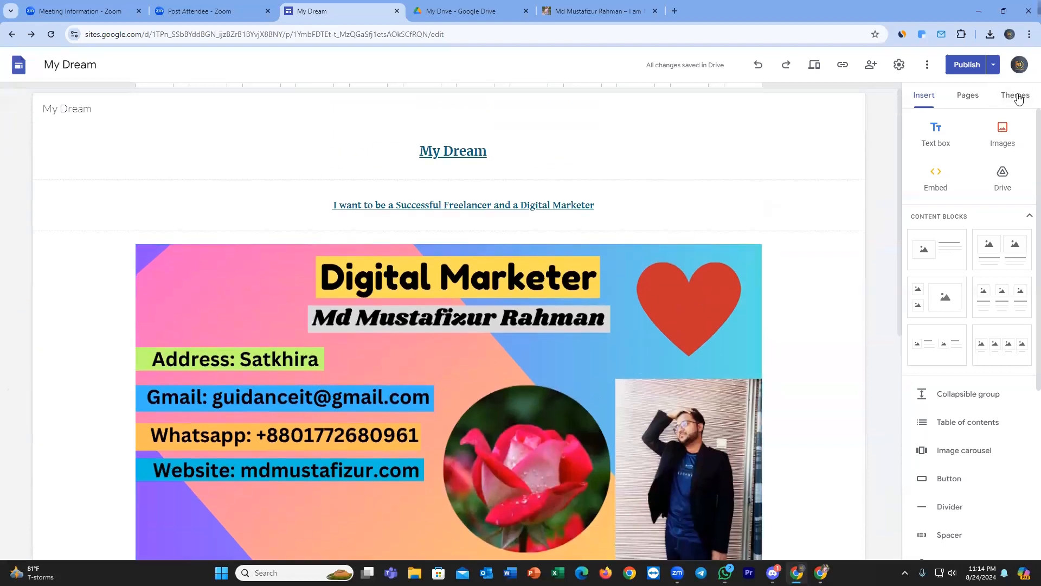
left_click(993, 66)
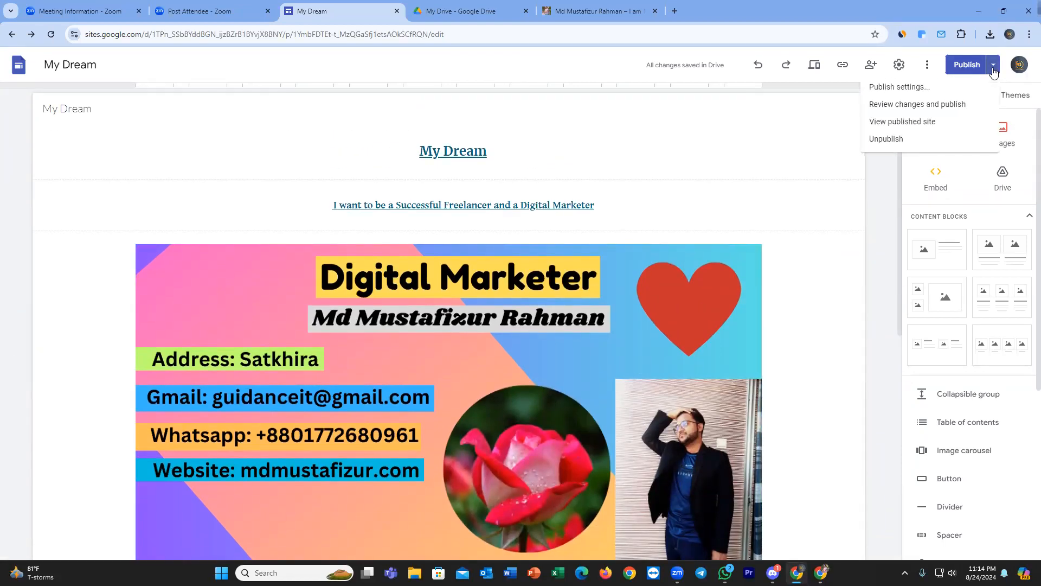
left_click(899, 128)
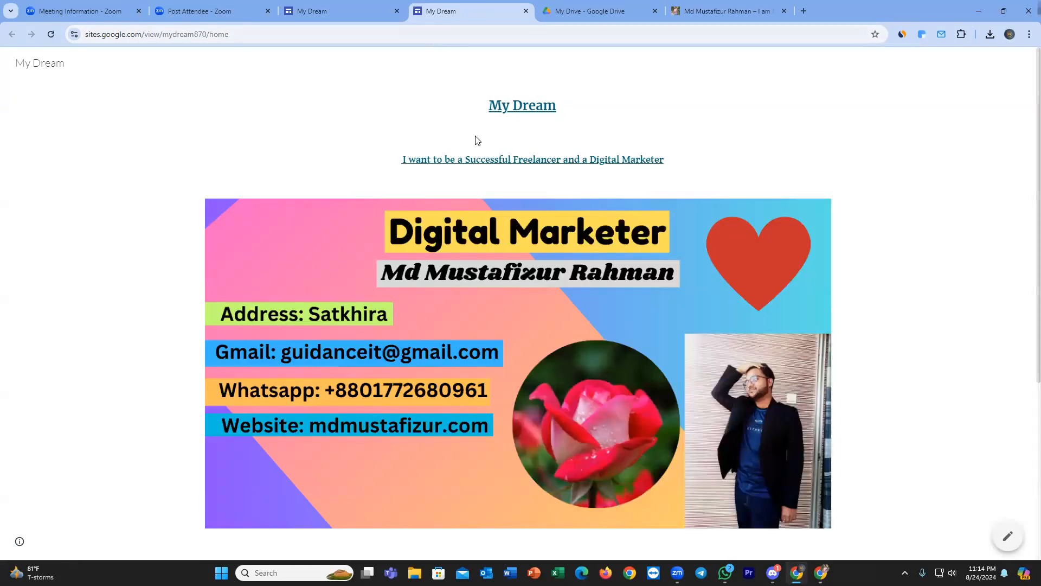
Look over the whole published page and test the link on its "My Dream" heading.
scroll(471, 142, "down", 3)
scroll(464, 149, "down", 1)
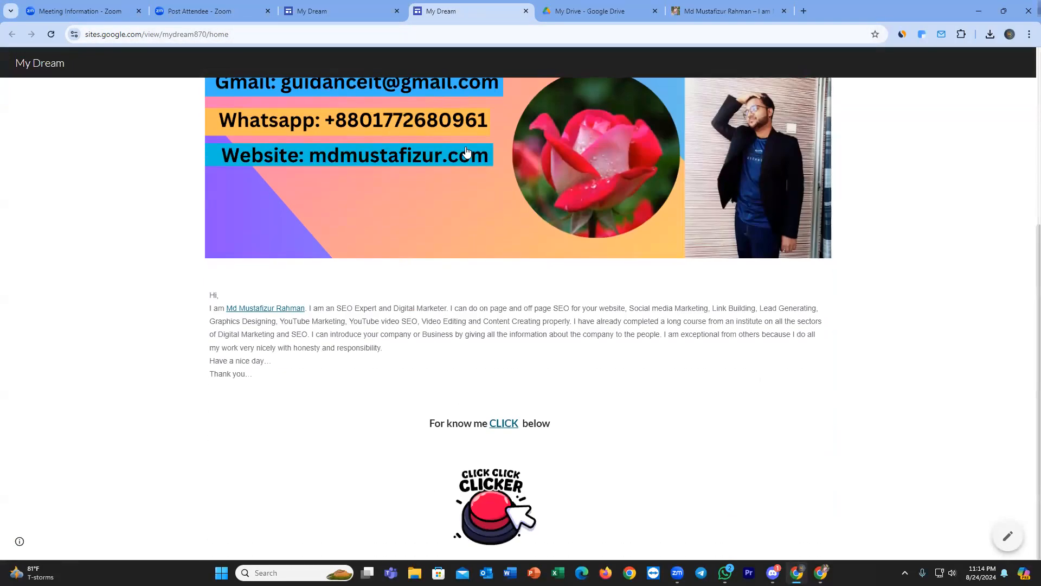
scroll(495, 211, "up", 4)
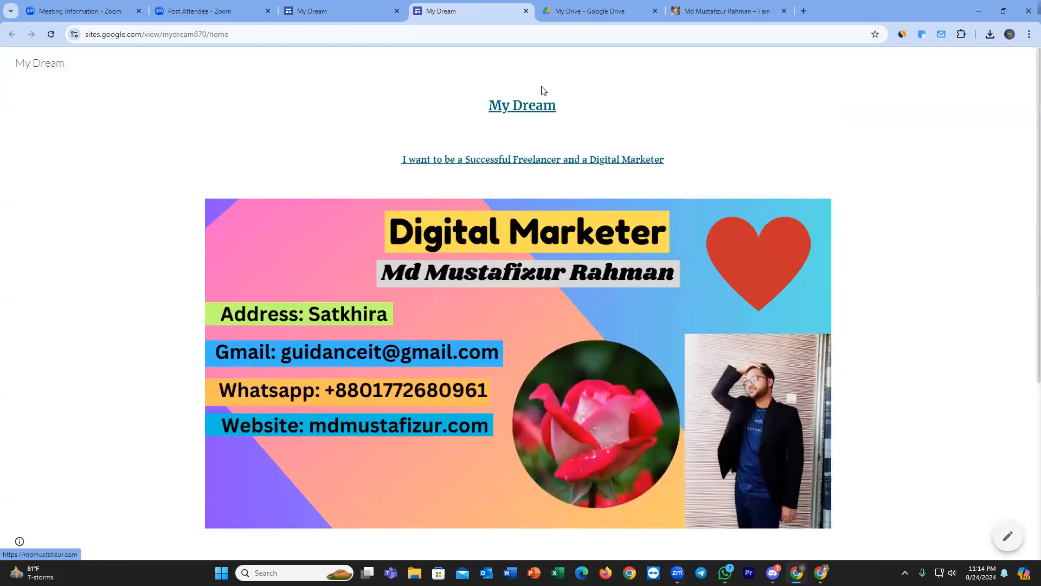
scroll(419, 313, "down", 4)
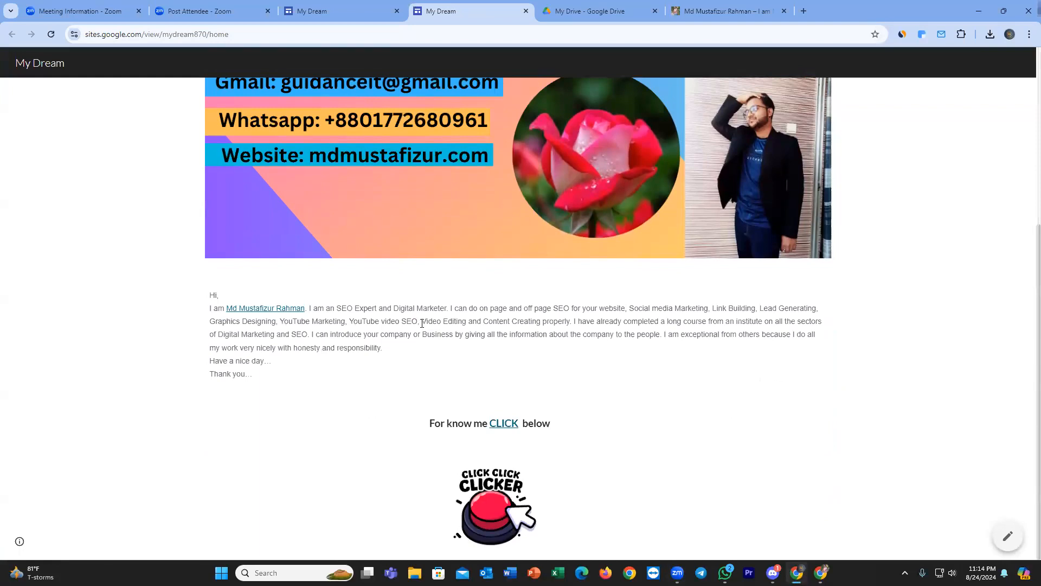
scroll(477, 442, "up", 4)
scroll(482, 442, "down", 4)
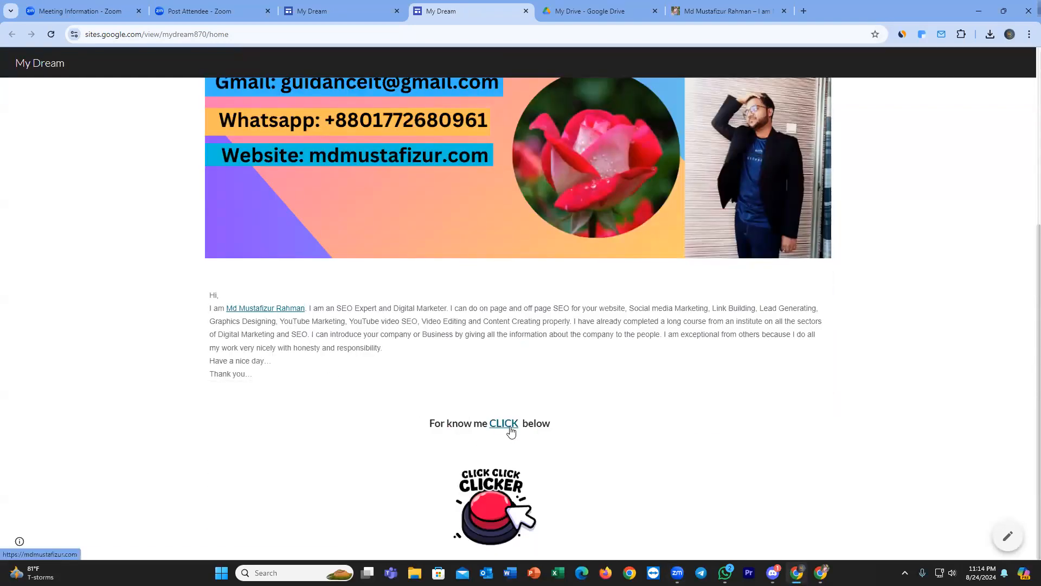
scroll(502, 425, "up", 4)
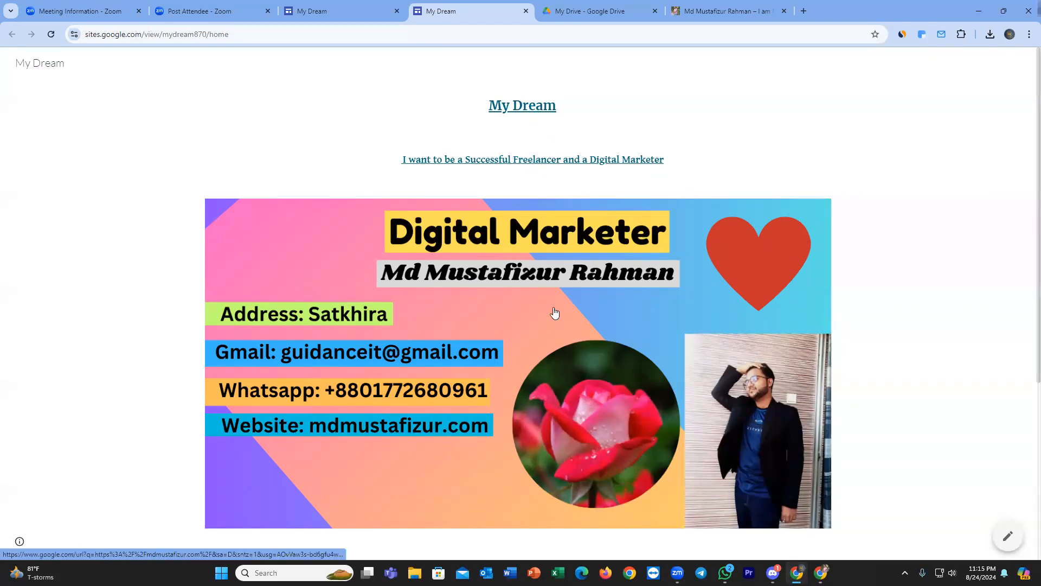
scroll(553, 314, "down", 5)
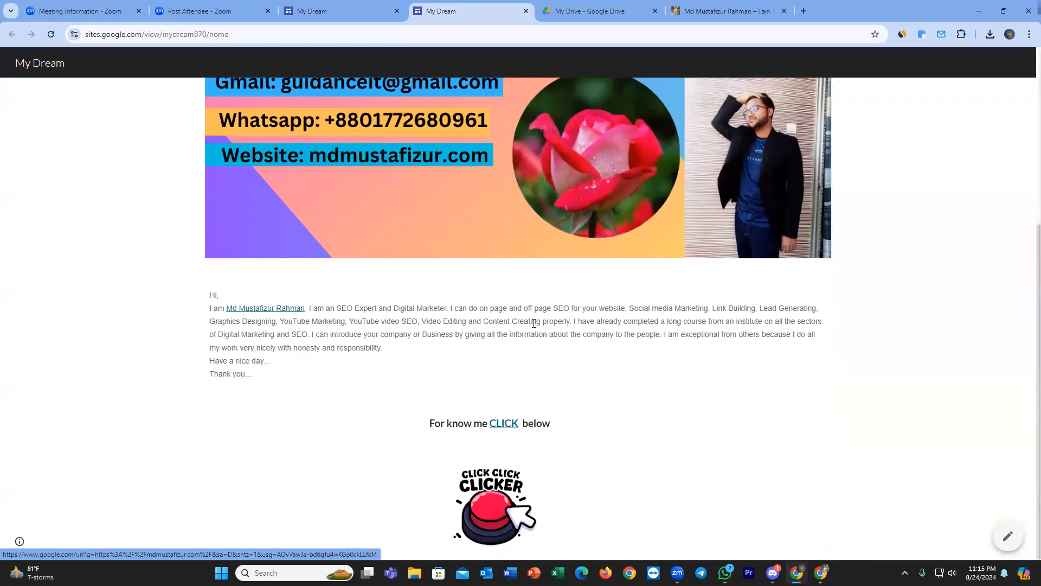
scroll(502, 411, "up", 5)
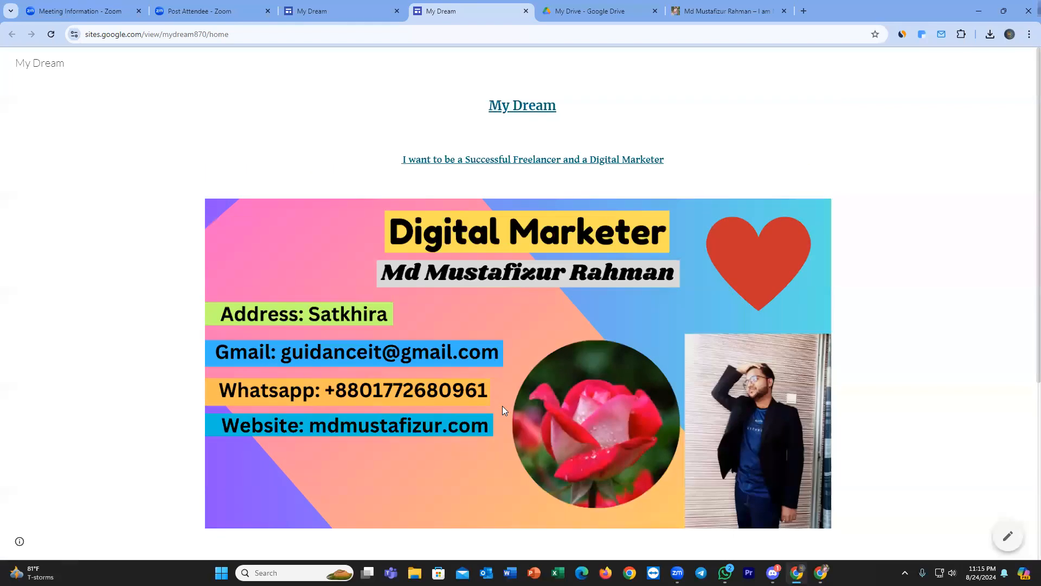
left_click(515, 107)
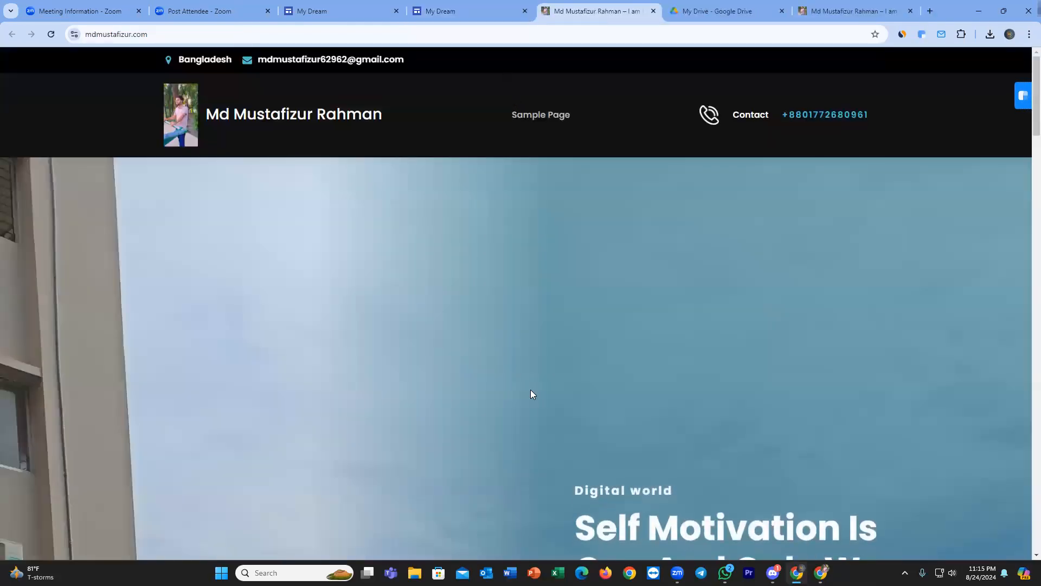
left_click(492, 11)
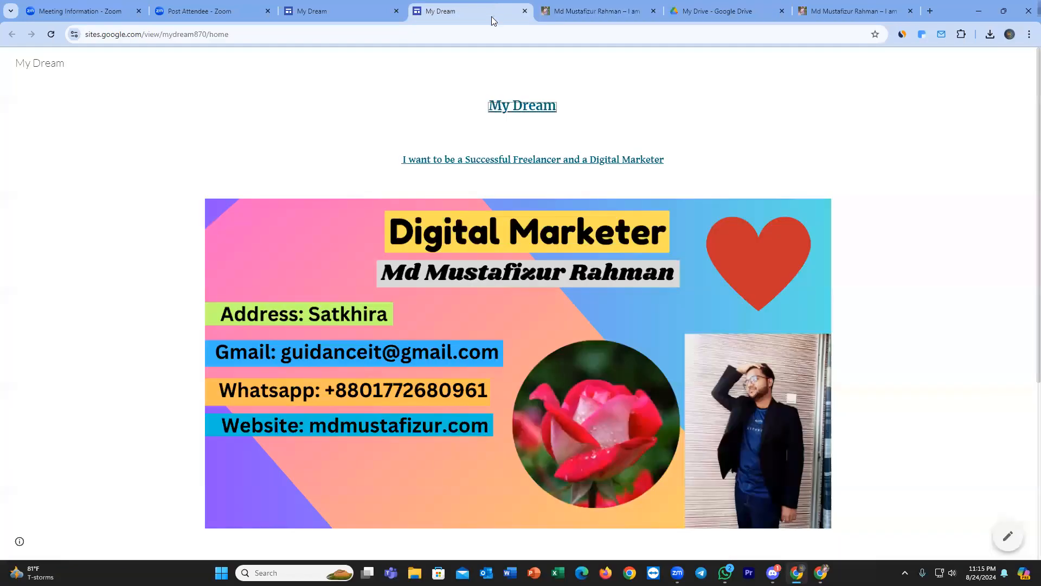
Copy the full web address of the published My Dream page.
left_click(492, 44)
left_click(238, 37)
key("ctrl+c")
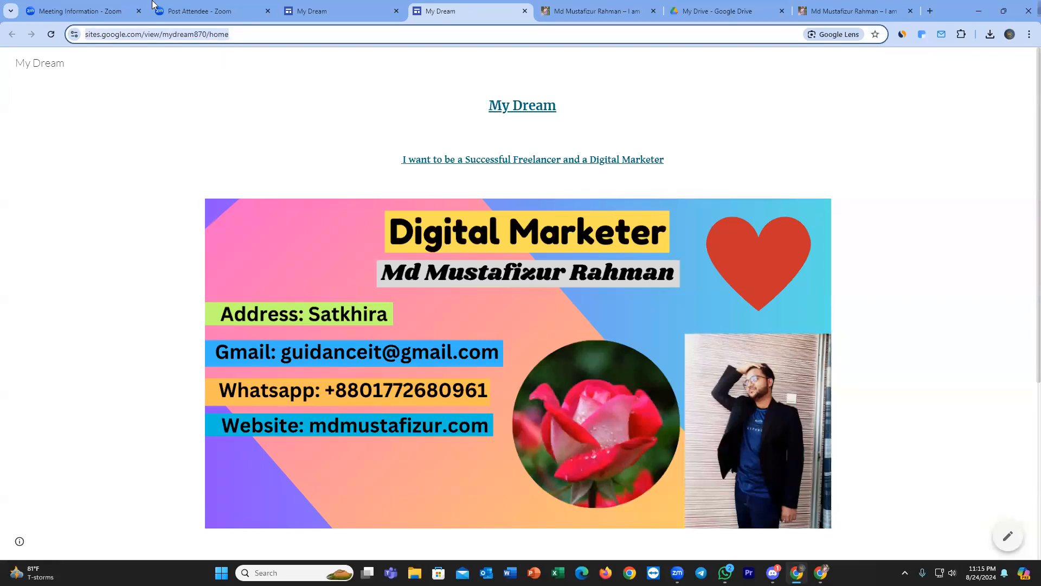
right_click(172, 35)
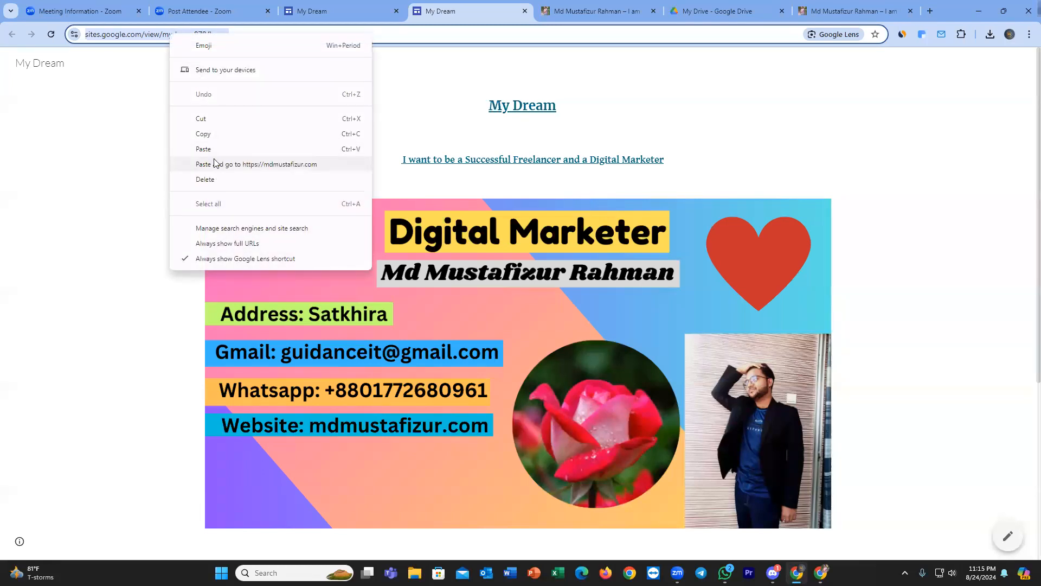
left_click(215, 138)
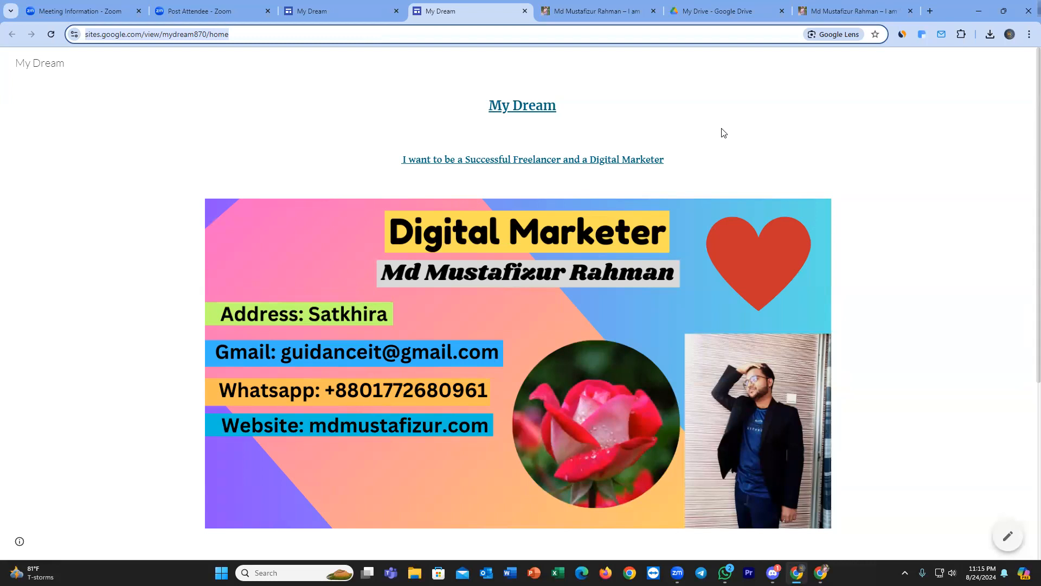
Load the copied site address in a new browser tab and look through the page from heading to button image.
left_click(930, 11)
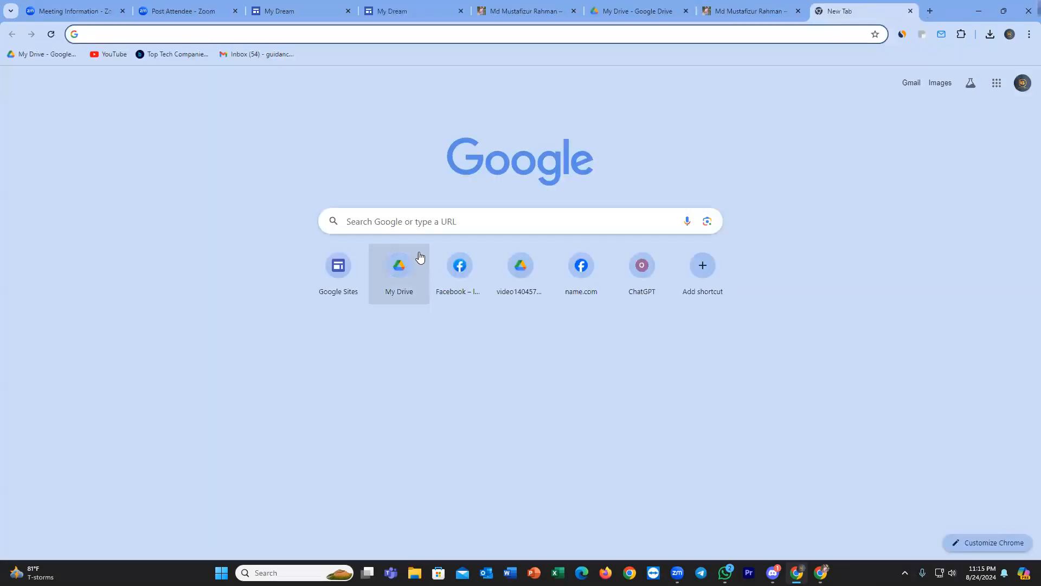
left_click(418, 224)
key("ctrl+v")
key("Return")
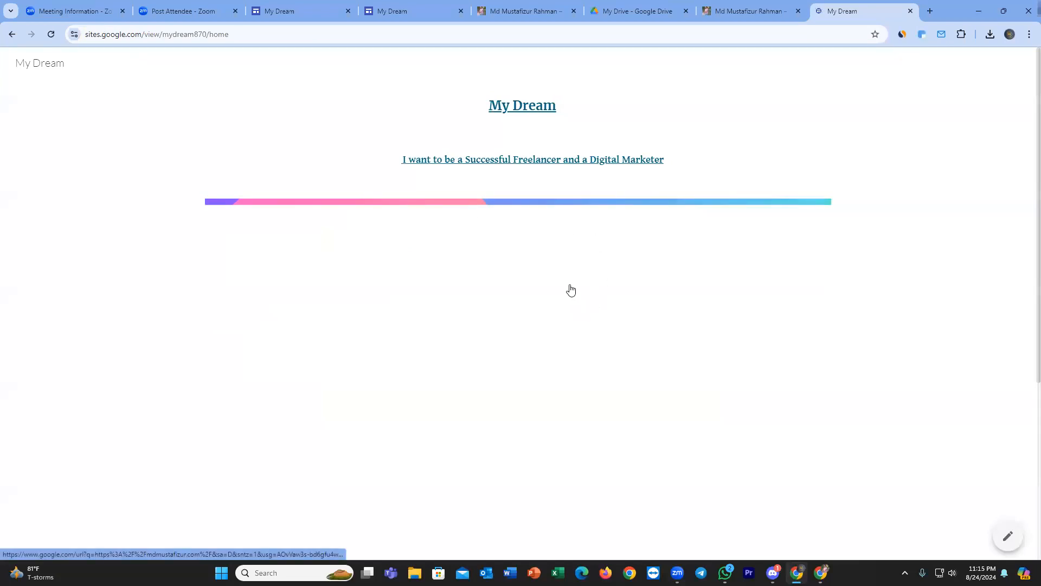
scroll(572, 233, "down", 5)
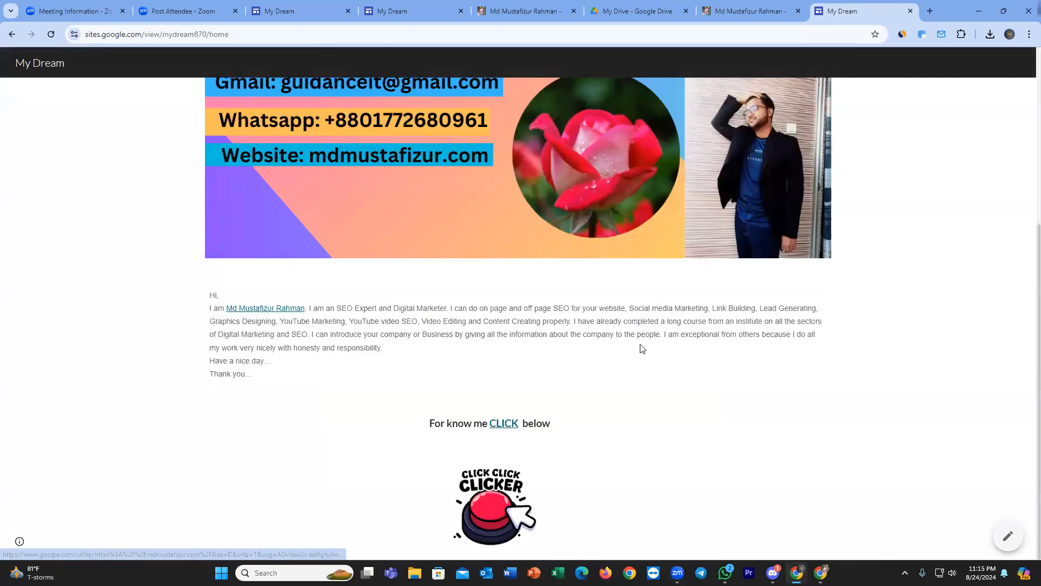
scroll(504, 361, "up", 5)
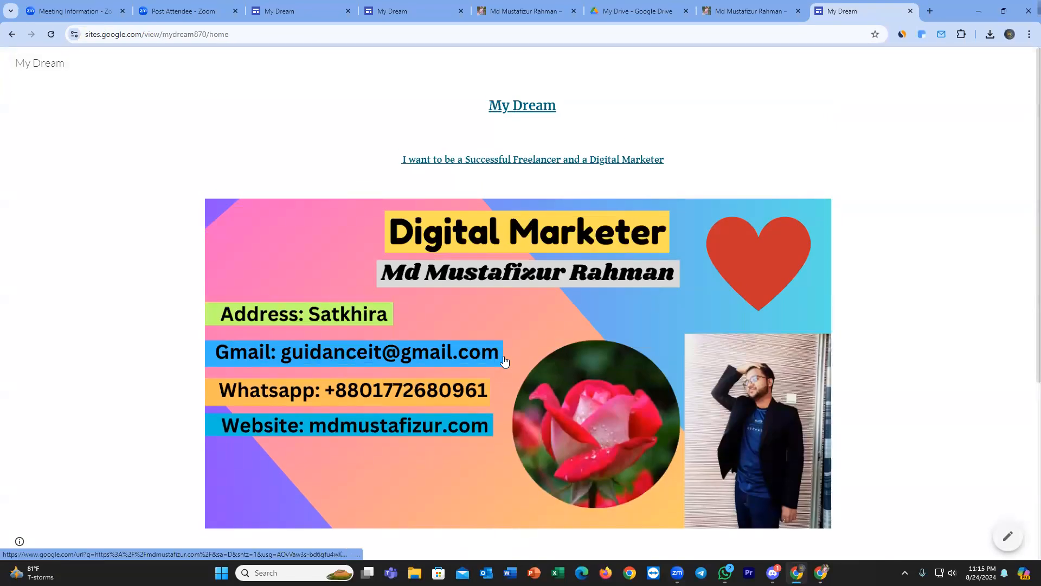
scroll(505, 361, "down", 5)
scroll(502, 355, "up", 5)
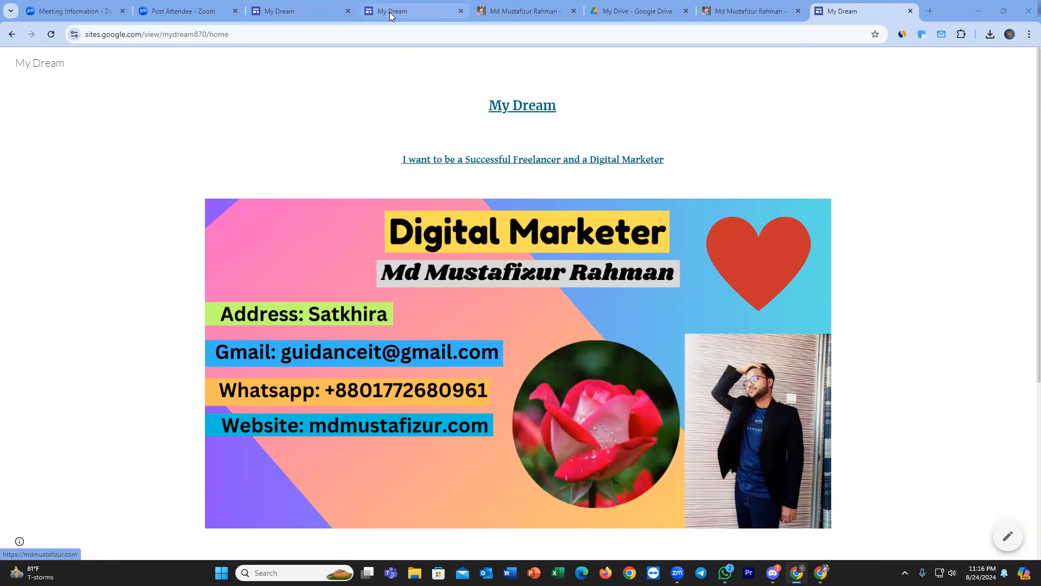
Check the address of the linked personal website and return to the published My Dream page.
left_click(523, 11)
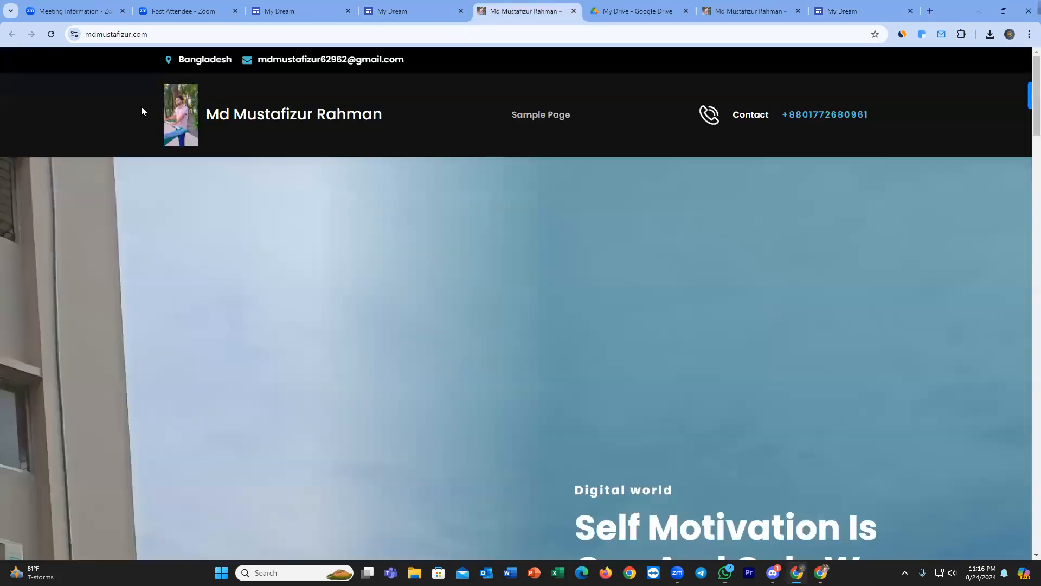
left_click(154, 34)
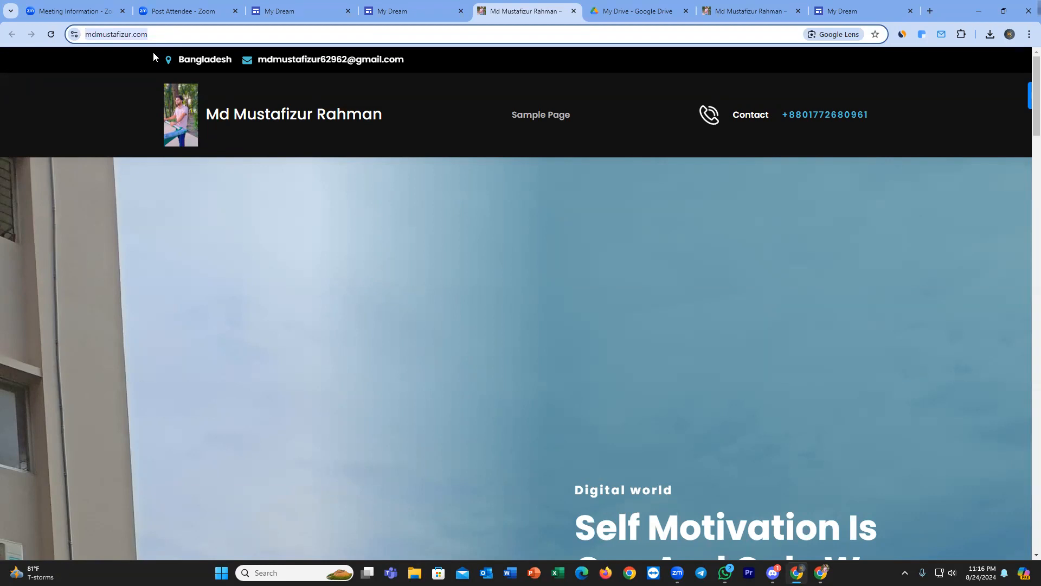
left_click(429, 11)
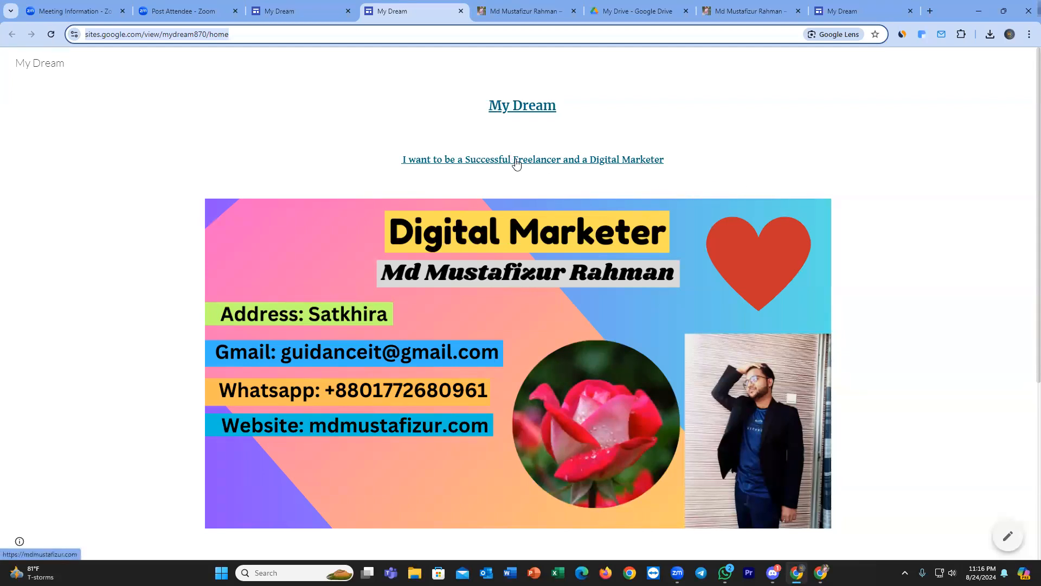
left_click(449, 51)
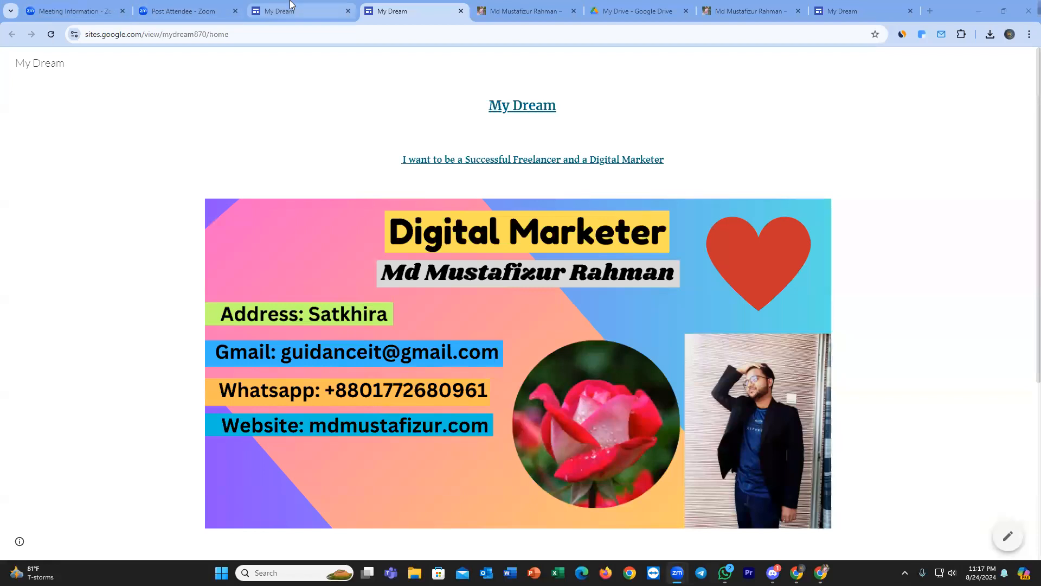
Return to the site editor and examine the linked heading, tagline, banner, introduction and button image.
scroll(461, 261, "down", 1)
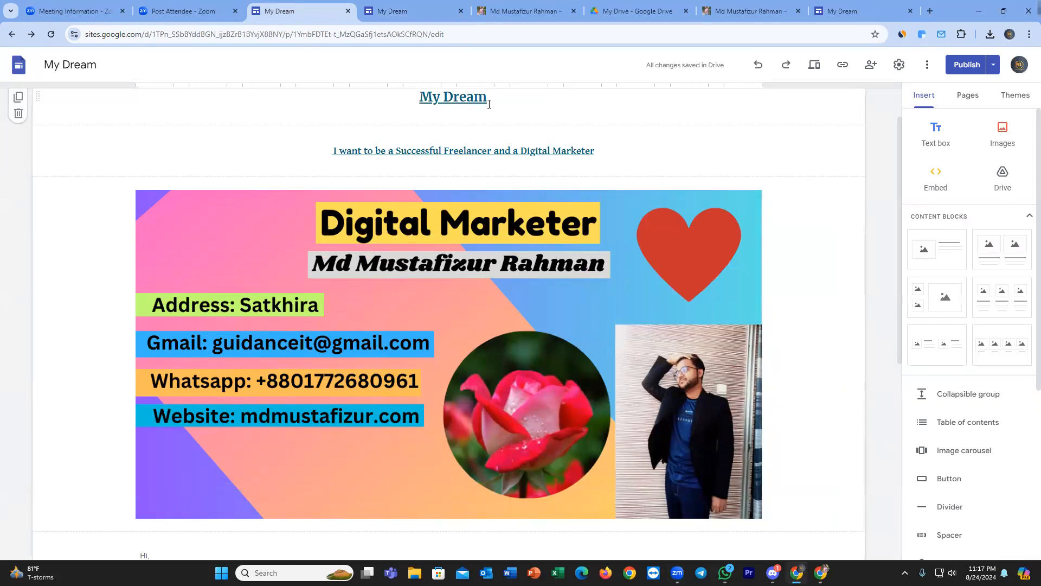
left_click_drag(489, 101, 414, 101)
left_click(526, 165)
left_click(529, 162)
left_click(802, 191)
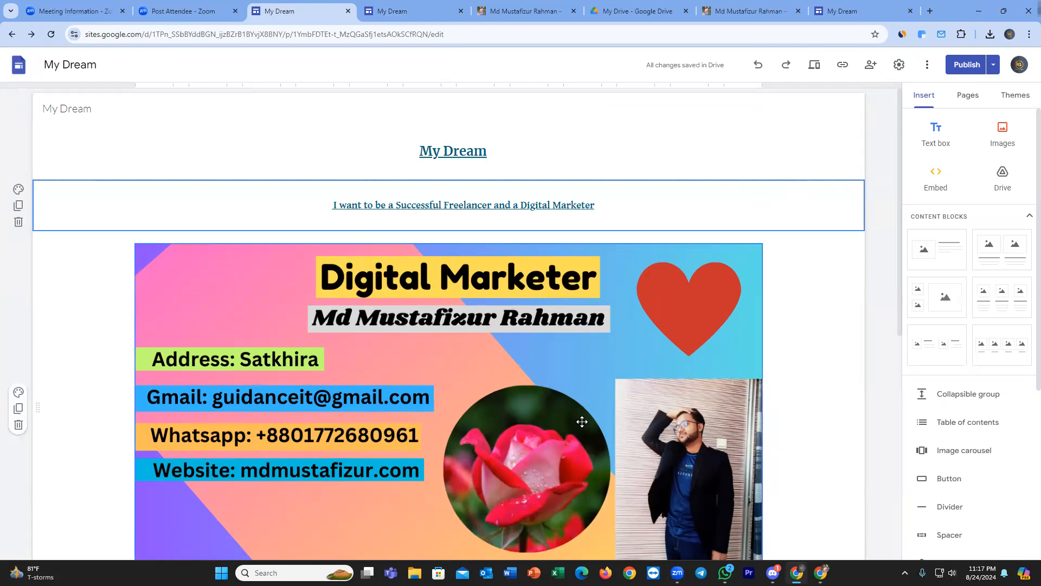
scroll(581, 421, "down", 5)
scroll(558, 316, "down", 3)
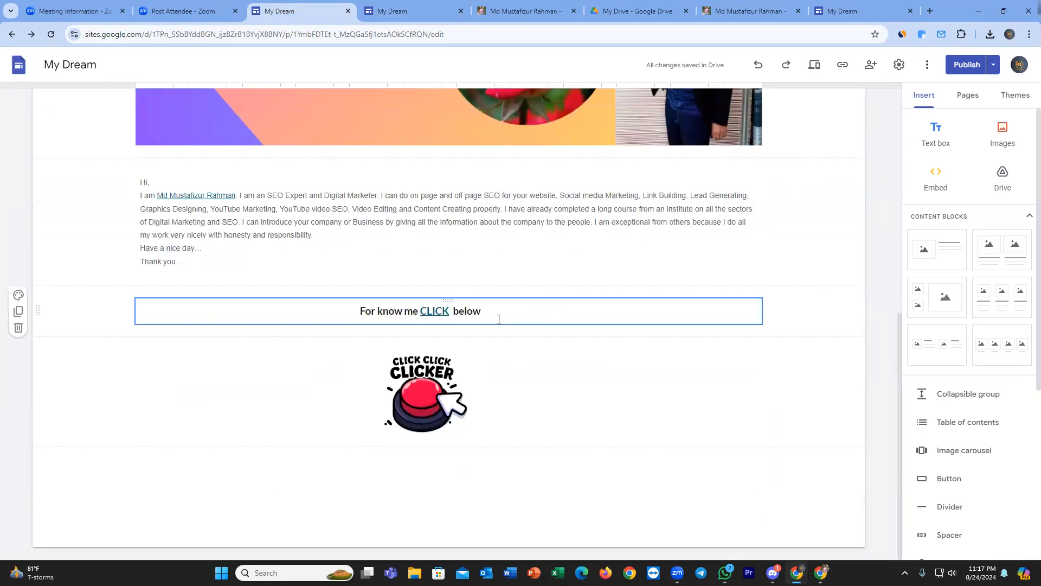
scroll(499, 318, "up", 8)
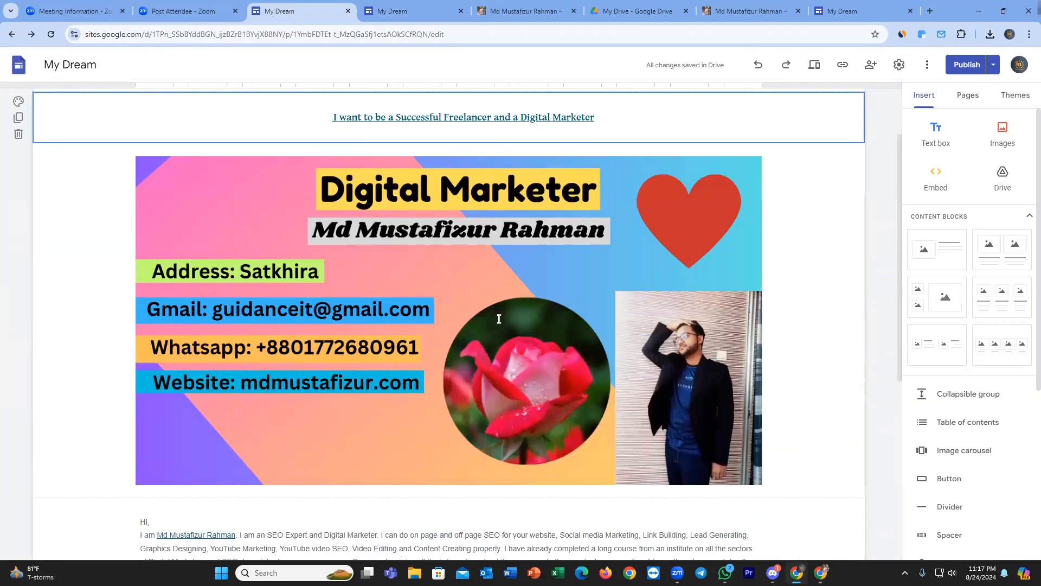